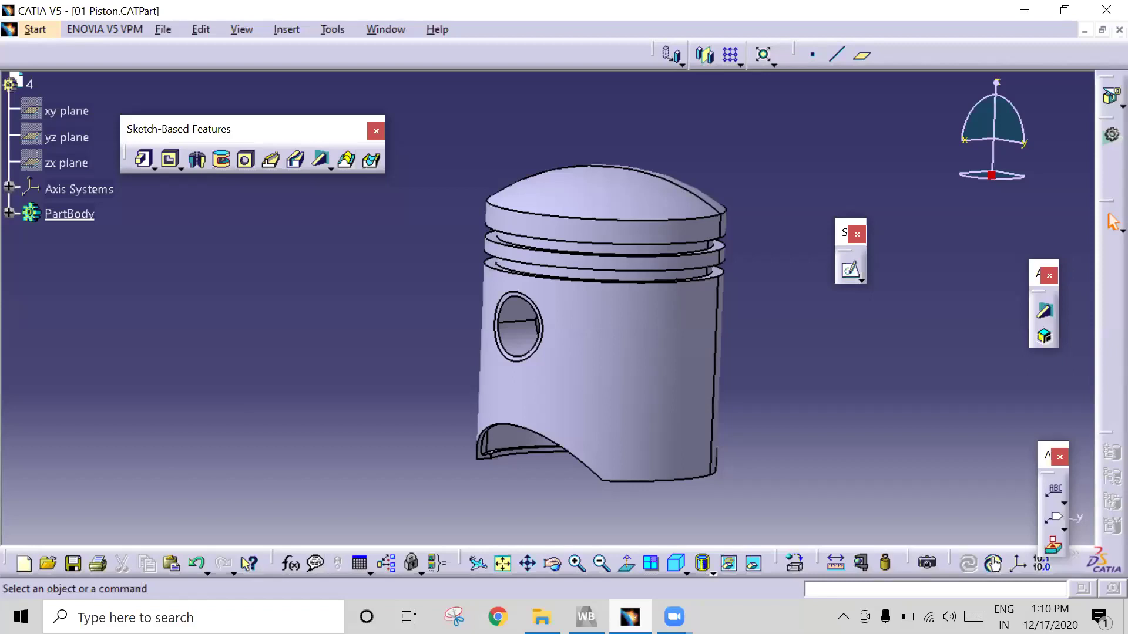
- Turn the piston so its pin hole faces left, save the part, and switch to File Explorer
middle_click_drag(612, 249, 530, 344)
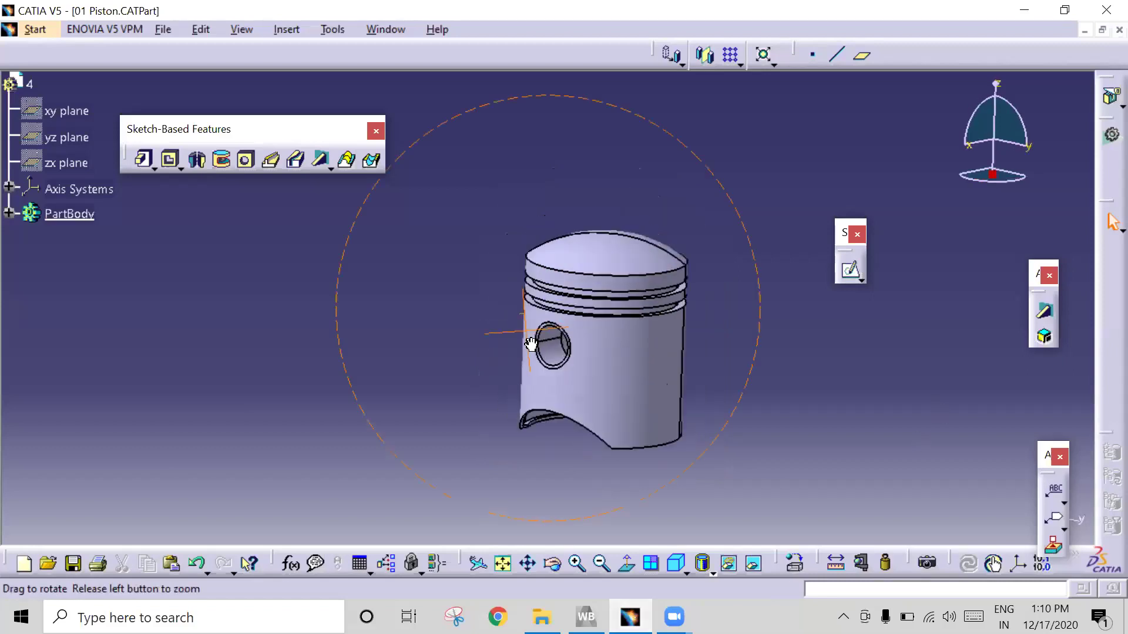
middle_click_drag(813, 390, 668, 303)
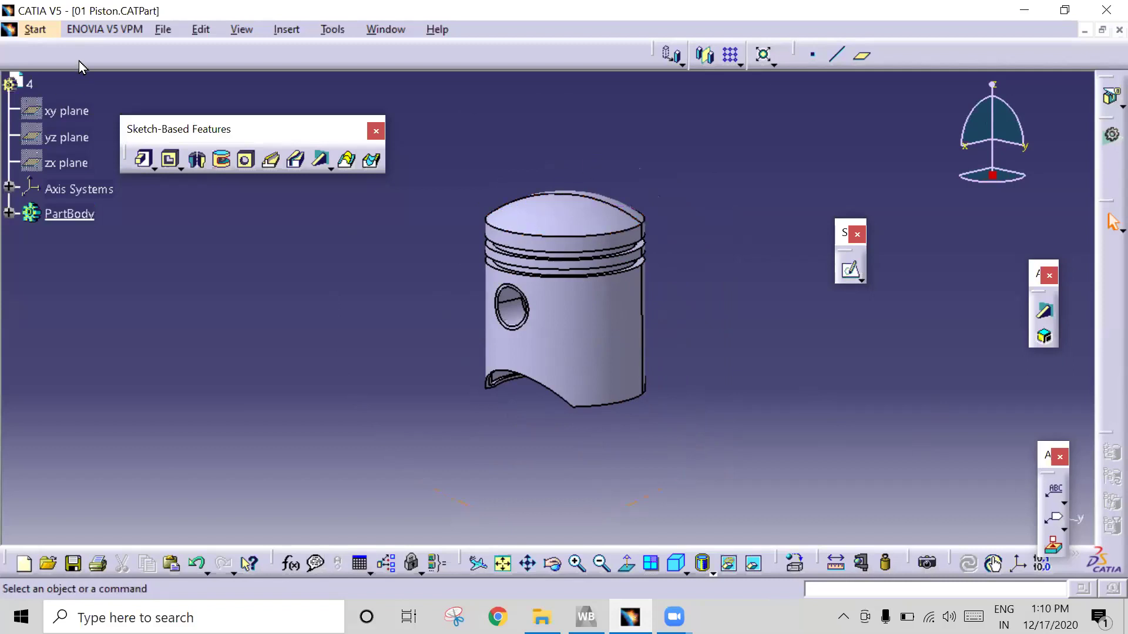
left_click(160, 29)
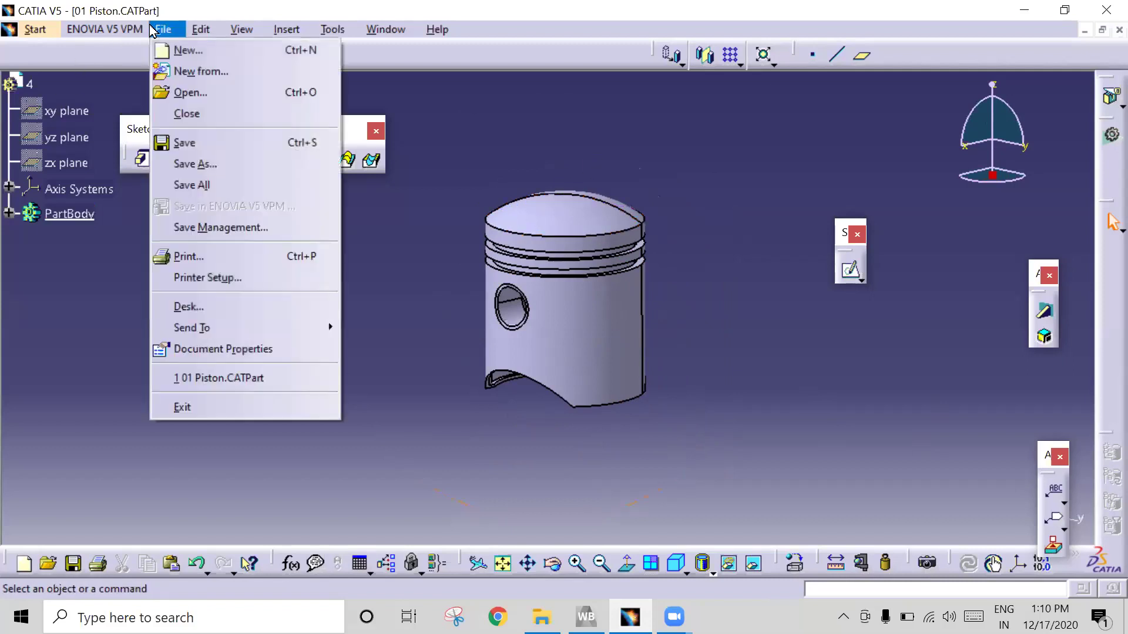
left_click(203, 150)
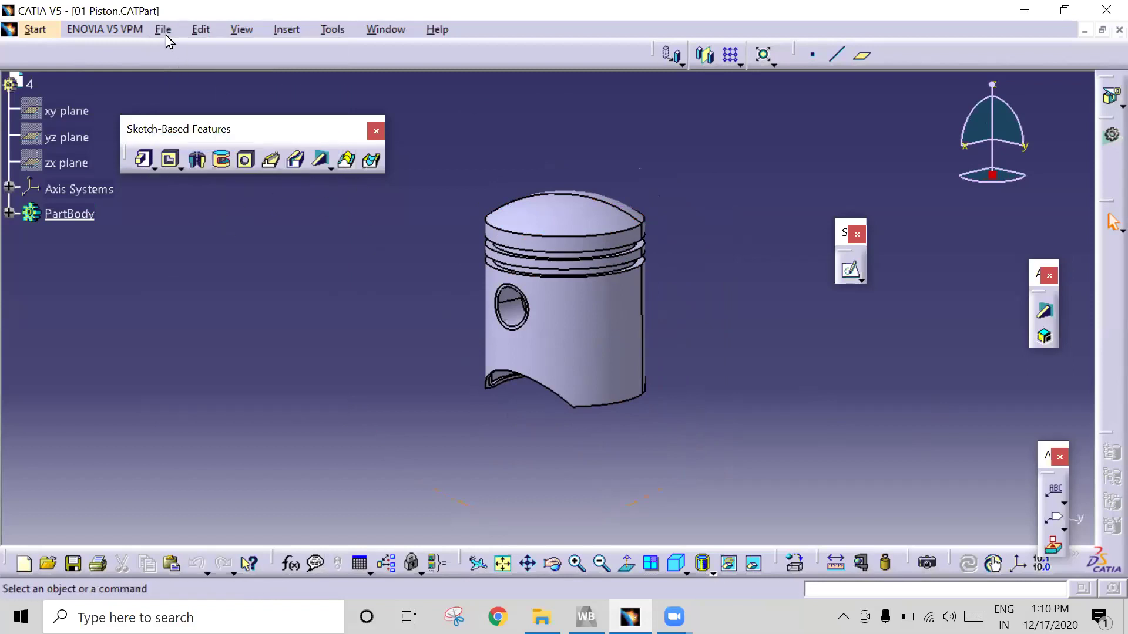
left_click(542, 617)
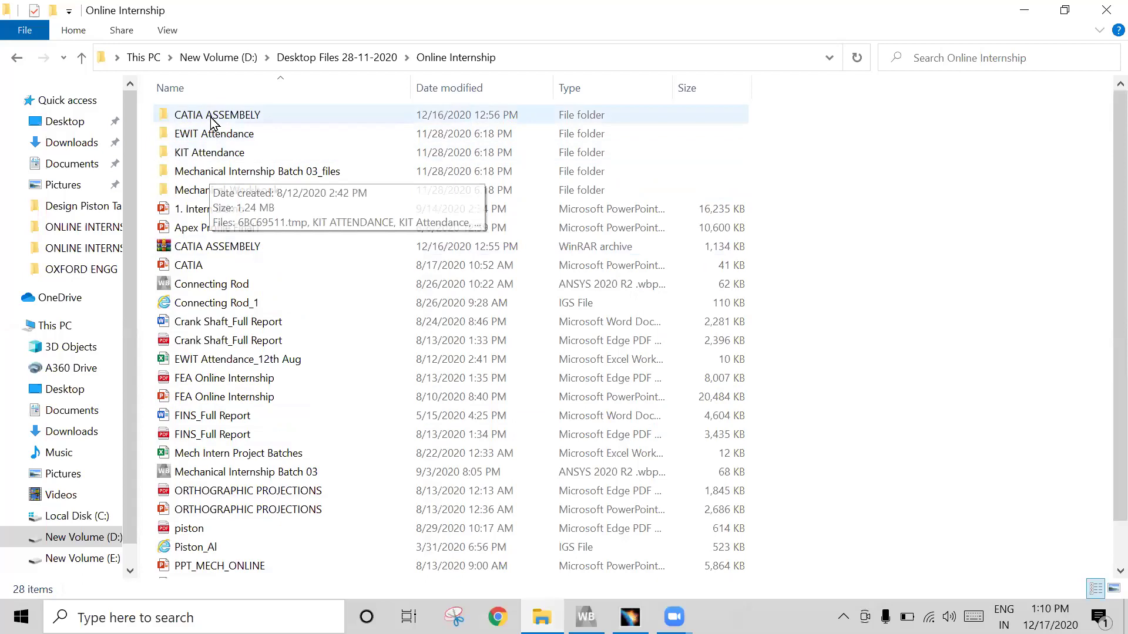
- Open CATIA ASSEMBELY and its inner CATIA ASSEMBELY subfolder, then return to the CATIA piston window
key("Return")
double_click(262, 118)
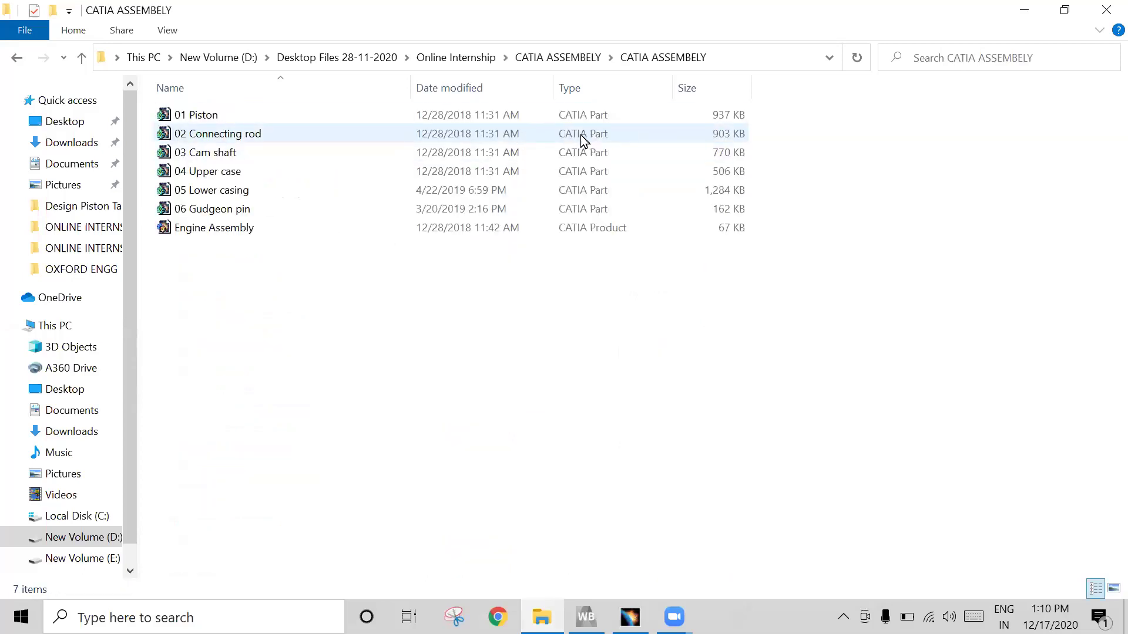
mouse_move(585, 617)
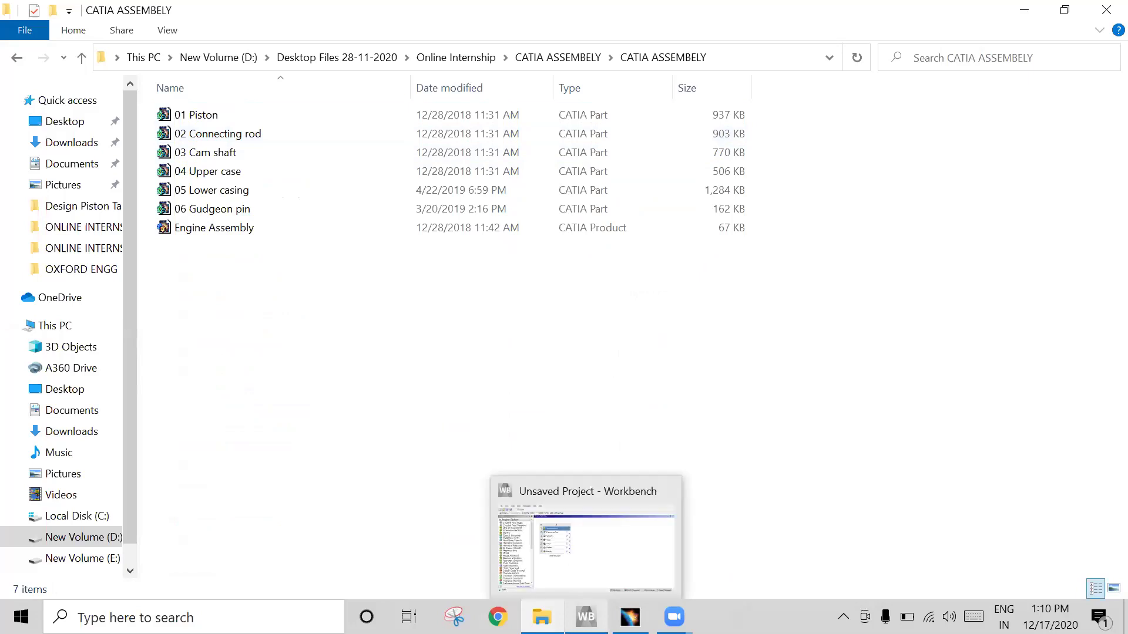
left_click(630, 617)
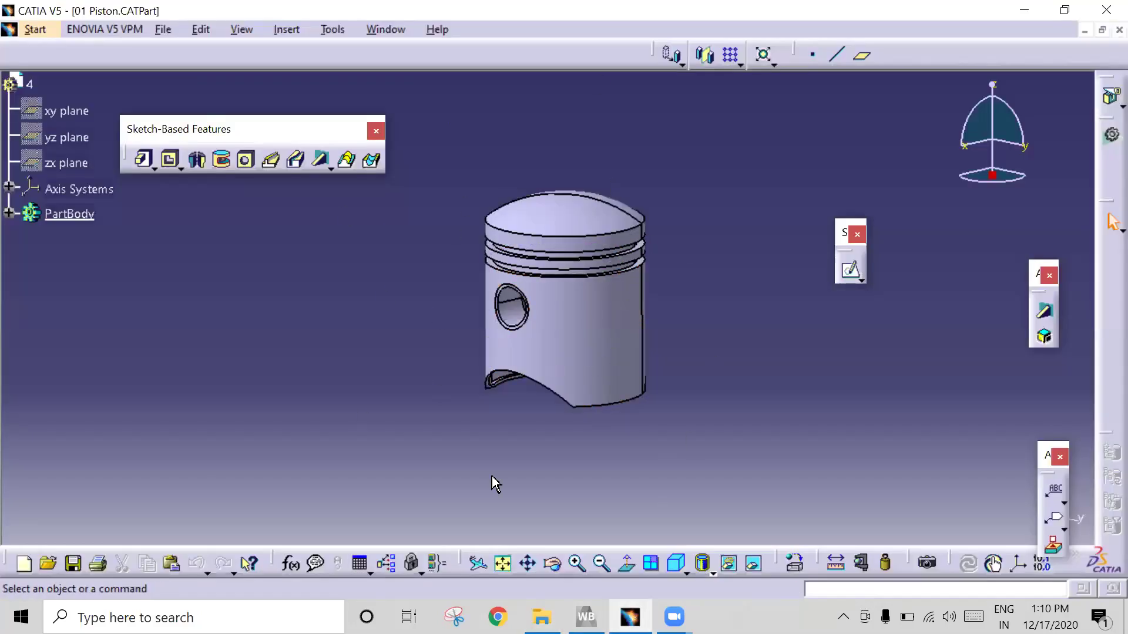
- Save 01 Piston with the igs file type into the CATIA ASSEMBELY folder via Save As
left_click(162, 32)
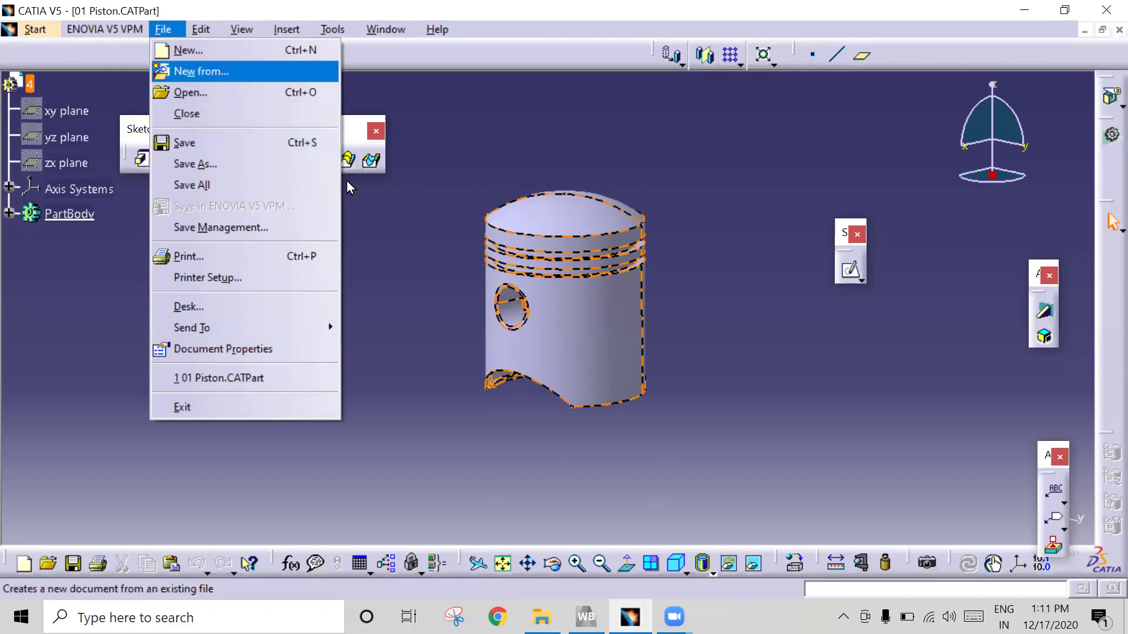
left_click(413, 126)
left_click(165, 31)
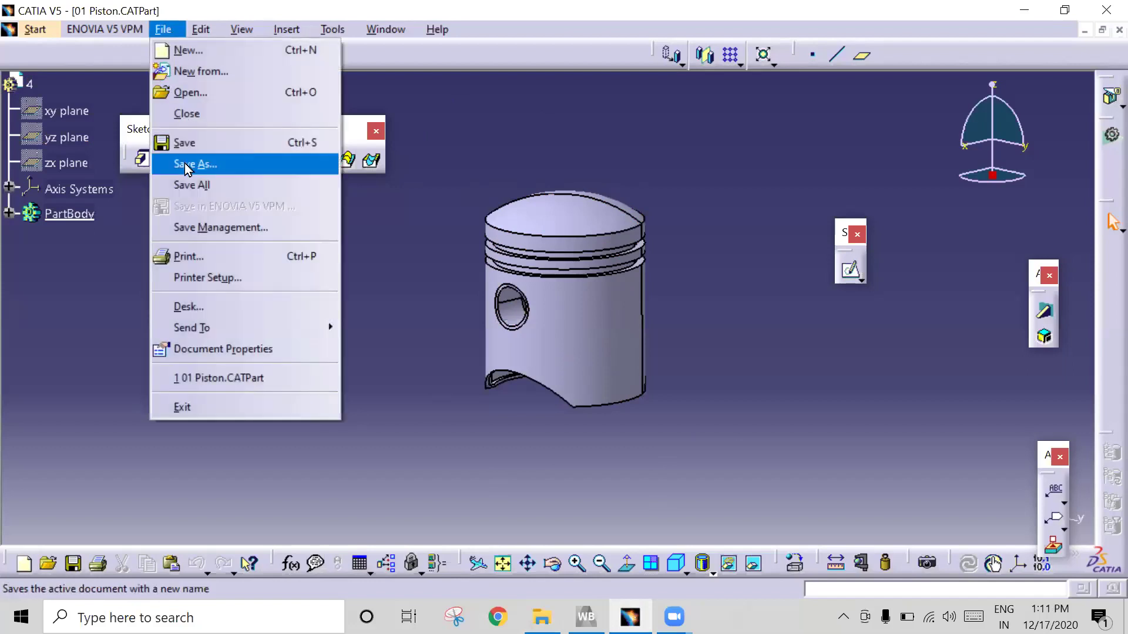
left_click(186, 166)
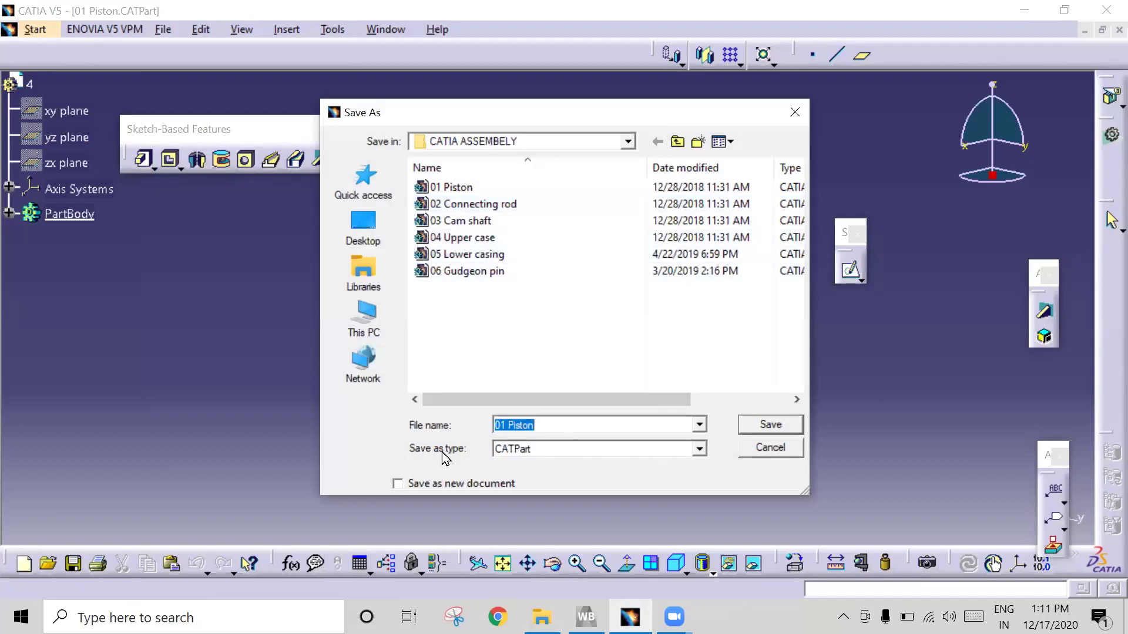
left_click(699, 450)
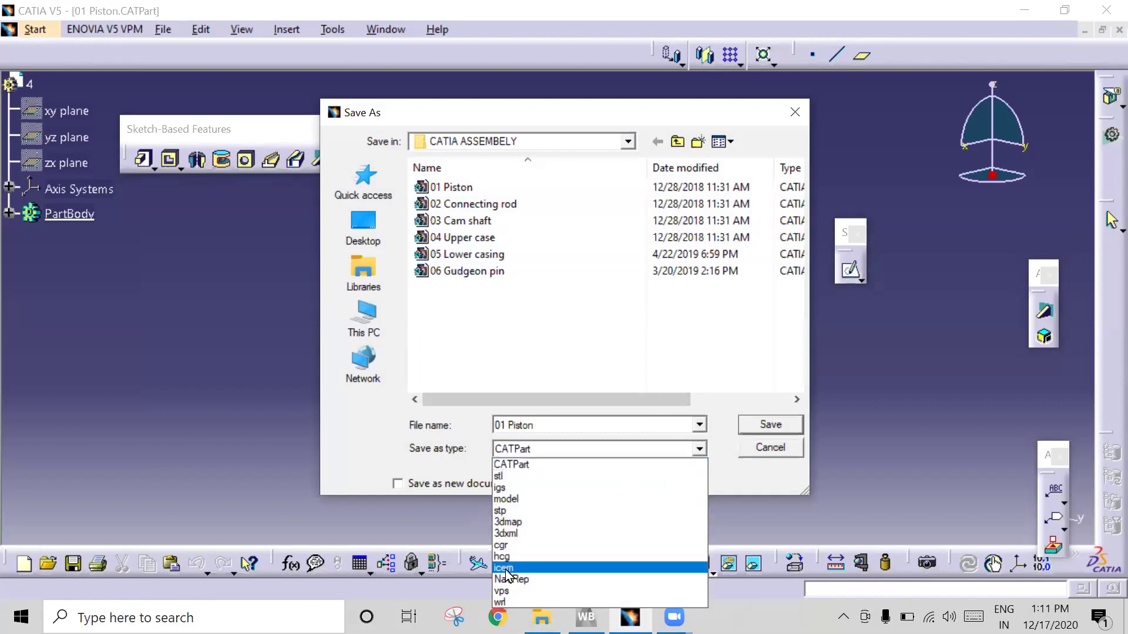
left_click(508, 490)
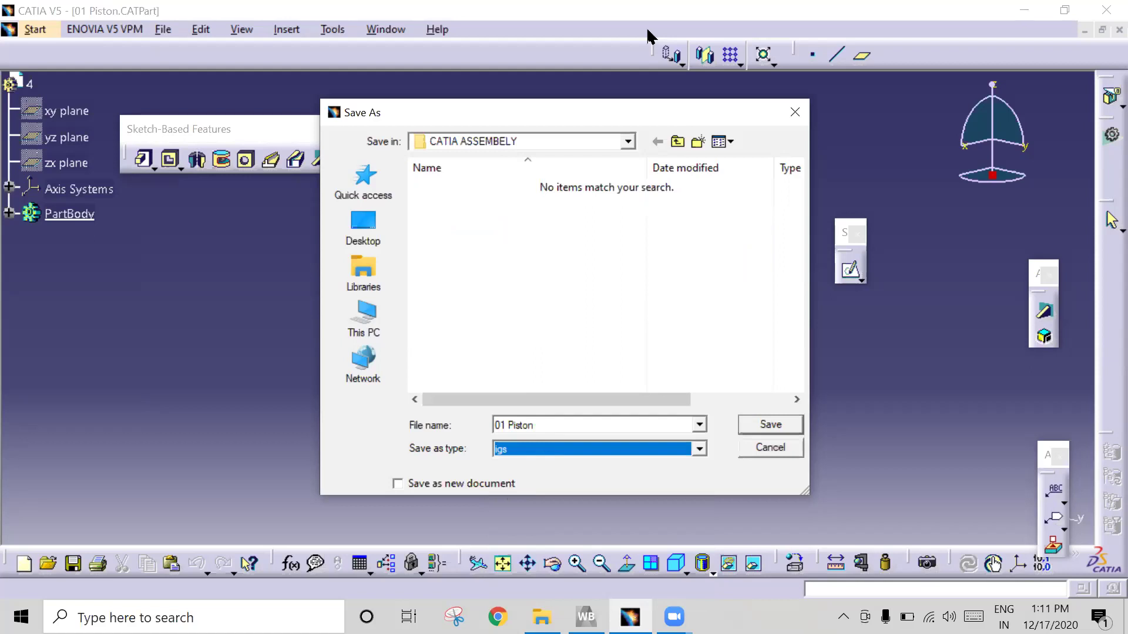
left_click(766, 424)
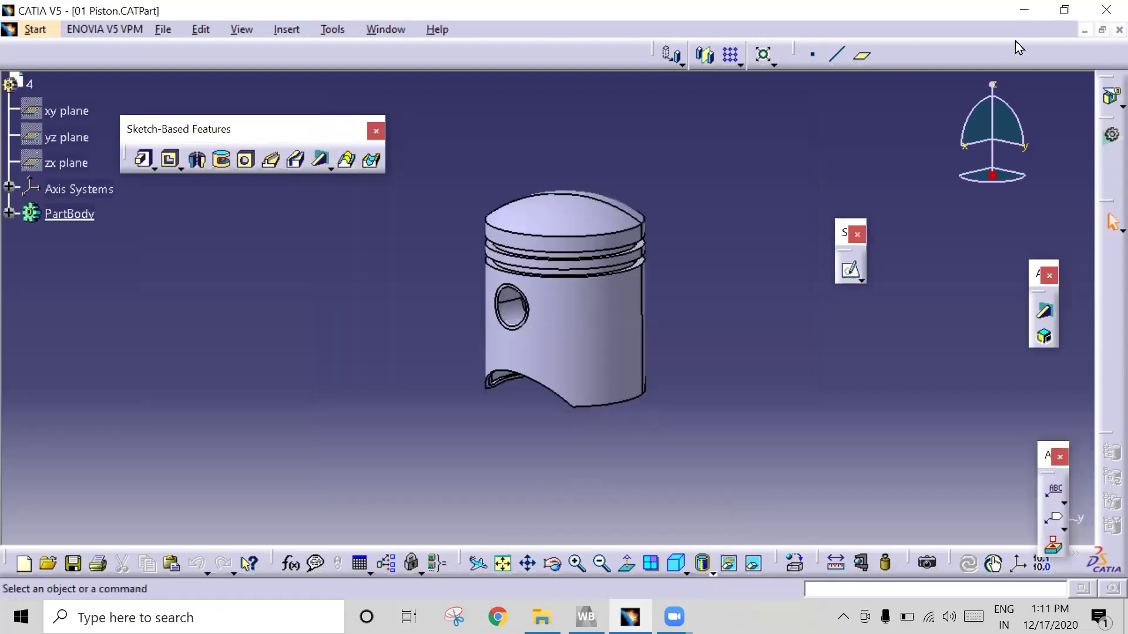
- Close CATIA V5 and show the Windows desktop from the taskbar menu
left_click(1099, 13)
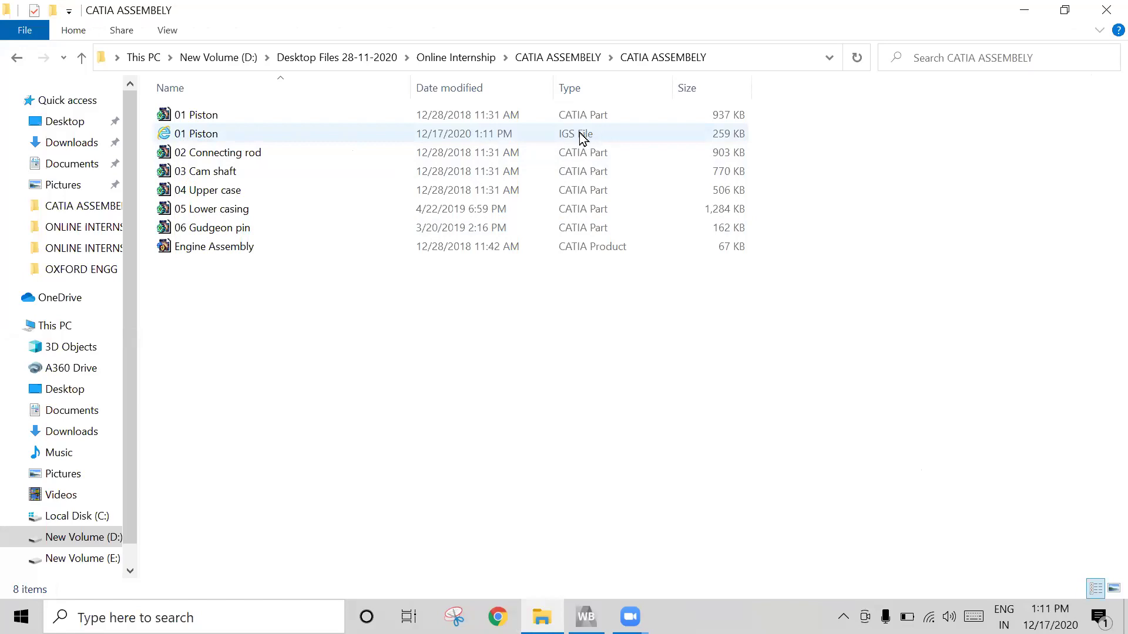
right_click(763, 617)
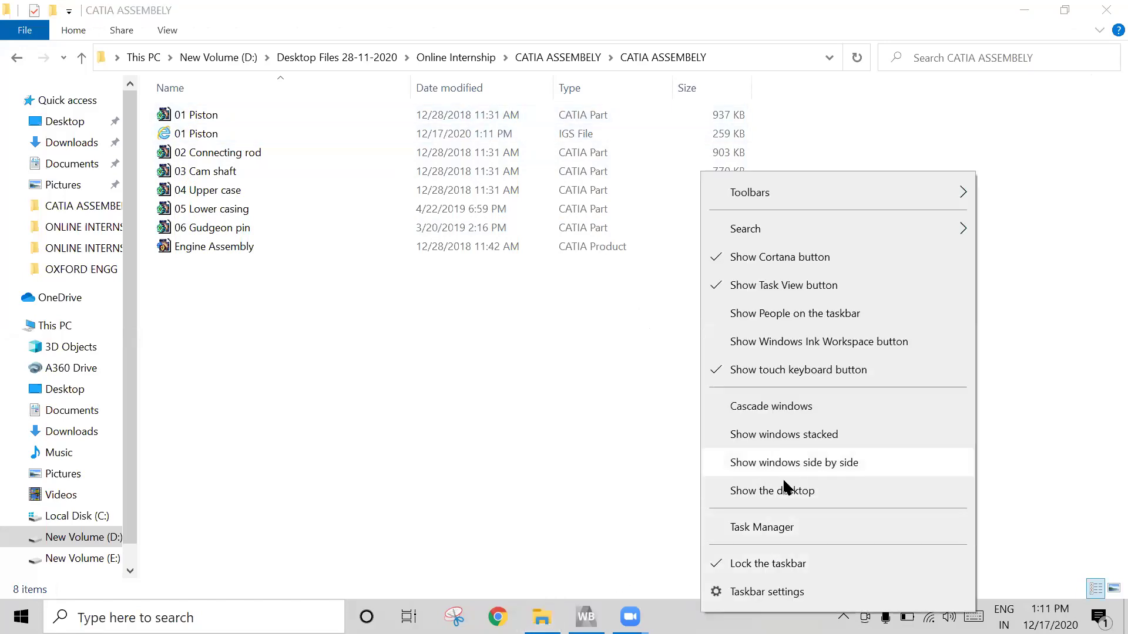
key("Return")
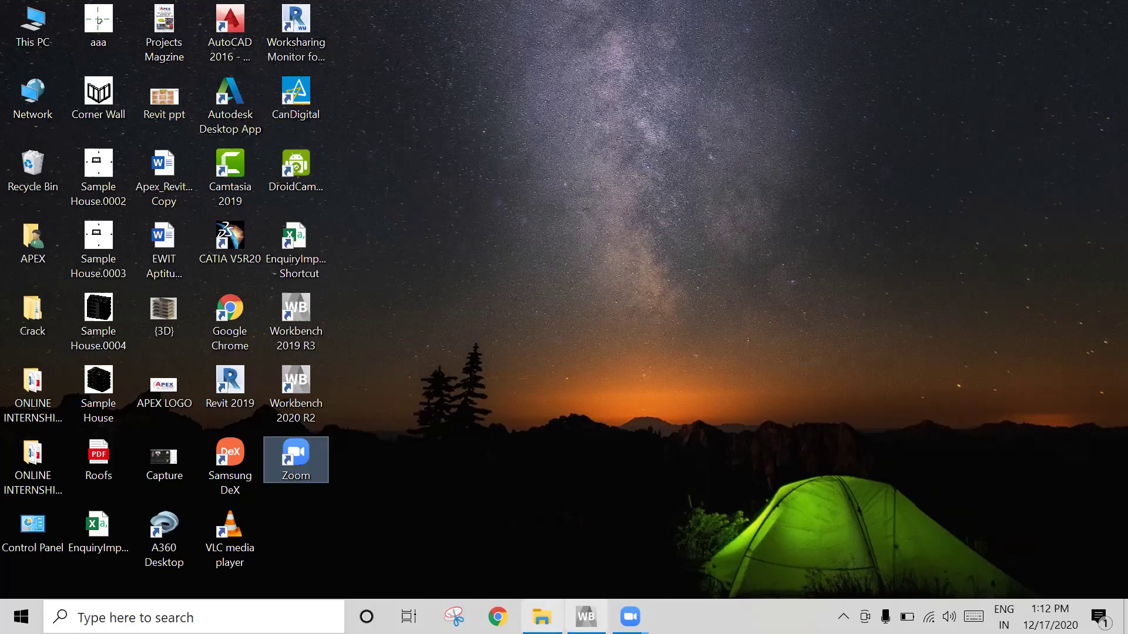
- Bring Workbench forward and delete Static Structural system A, confirming the deletion
left_click(586, 531)
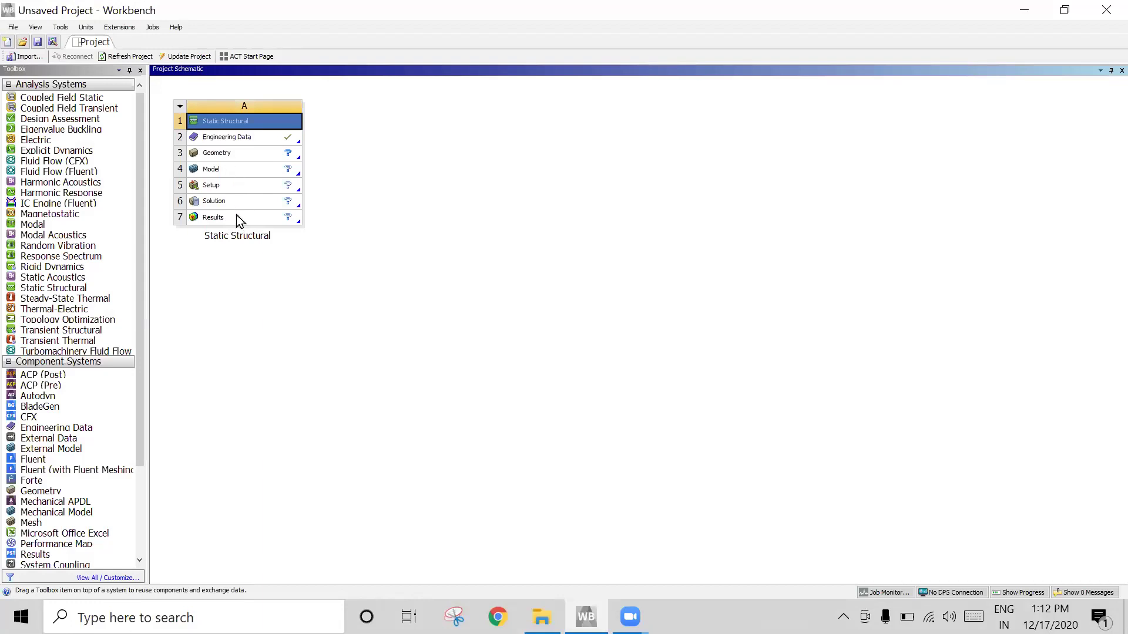
right_click(184, 116)
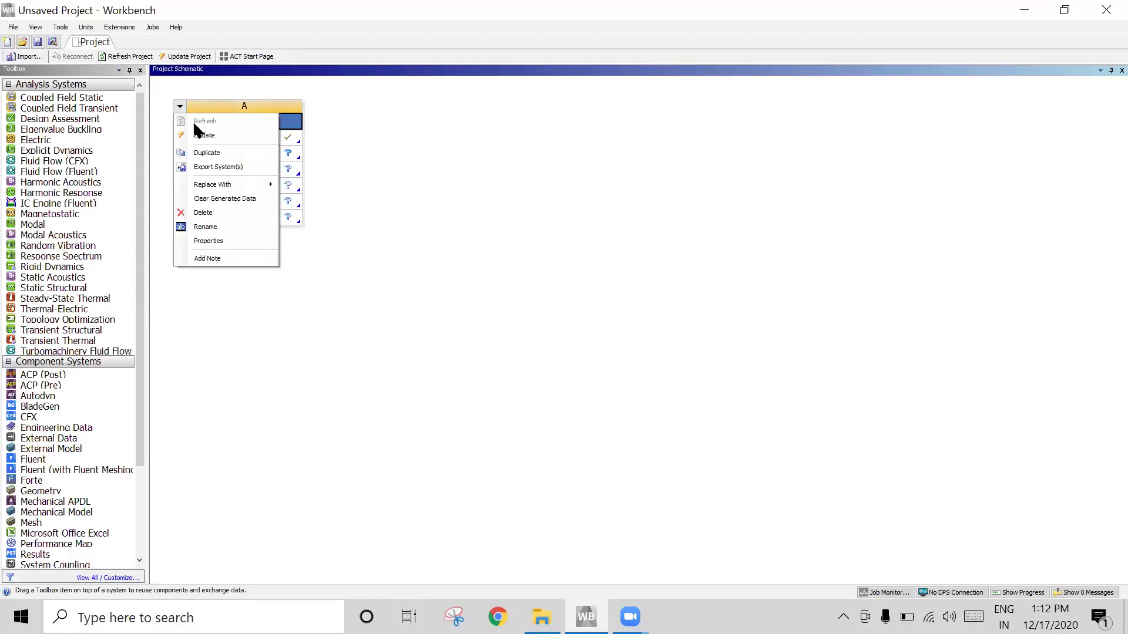
left_click(218, 213)
left_click(536, 333)
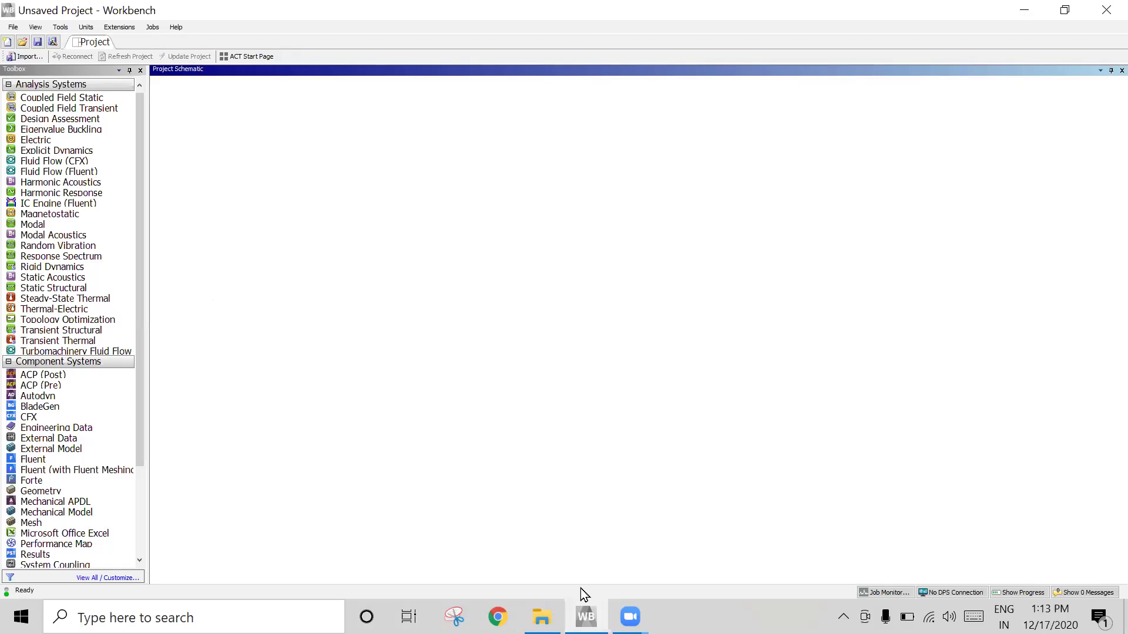
- Choose Metric (tonne, mm, s, °C, mA, N, mV) from the Units menu
mouse_move(631, 617)
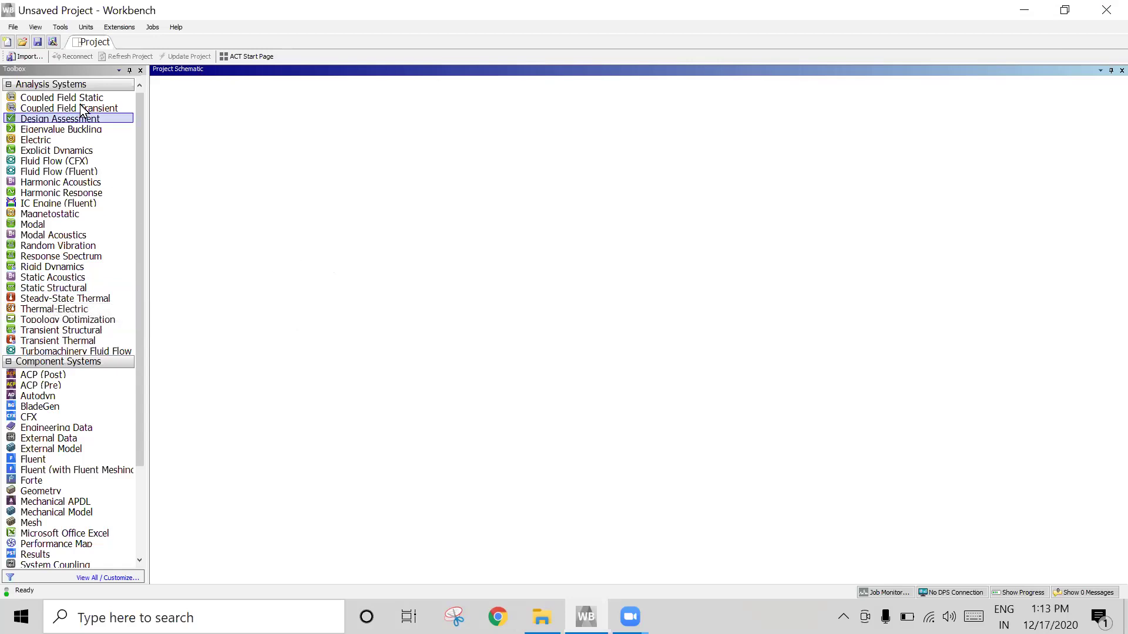
left_click(85, 29)
mouse_move(99, 28)
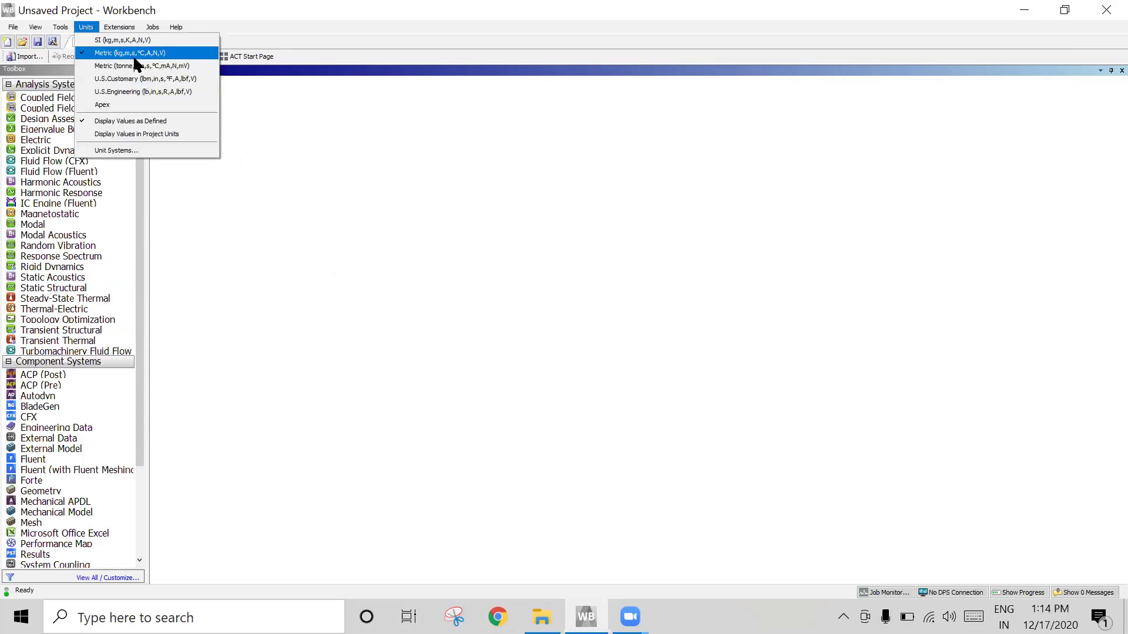
left_click(336, 261)
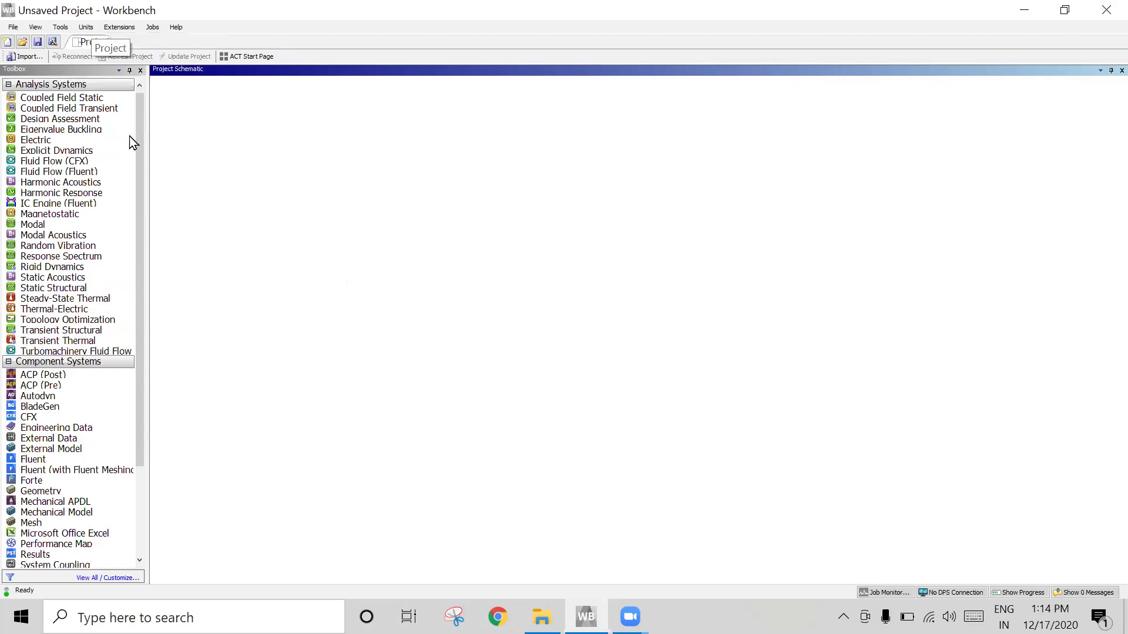
left_click(85, 27)
left_click(579, 464)
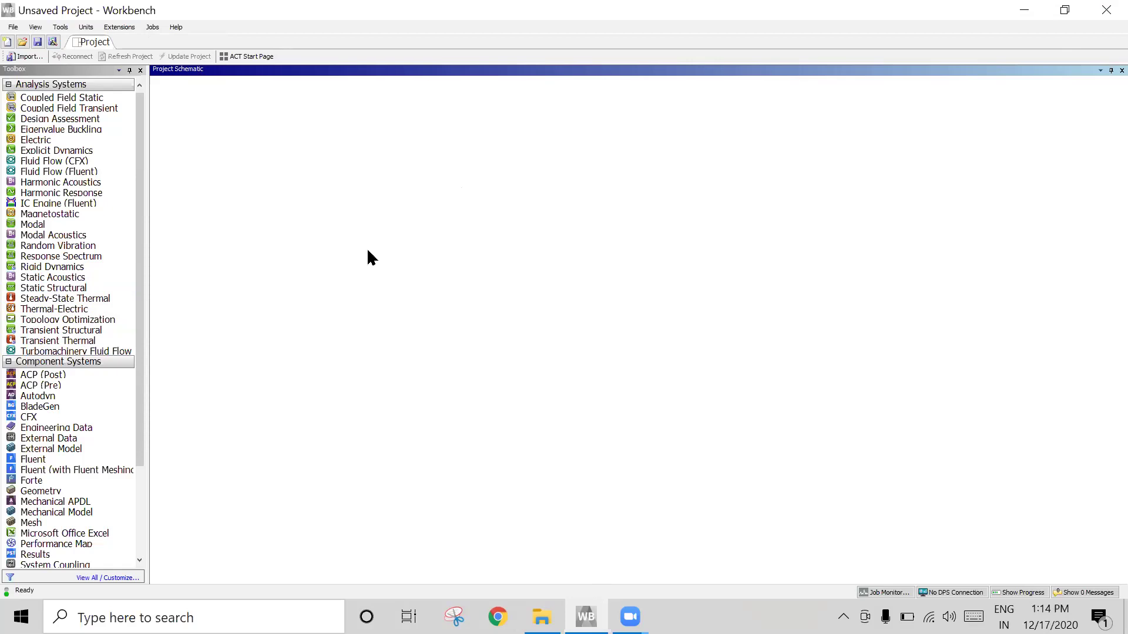
left_click(86, 27)
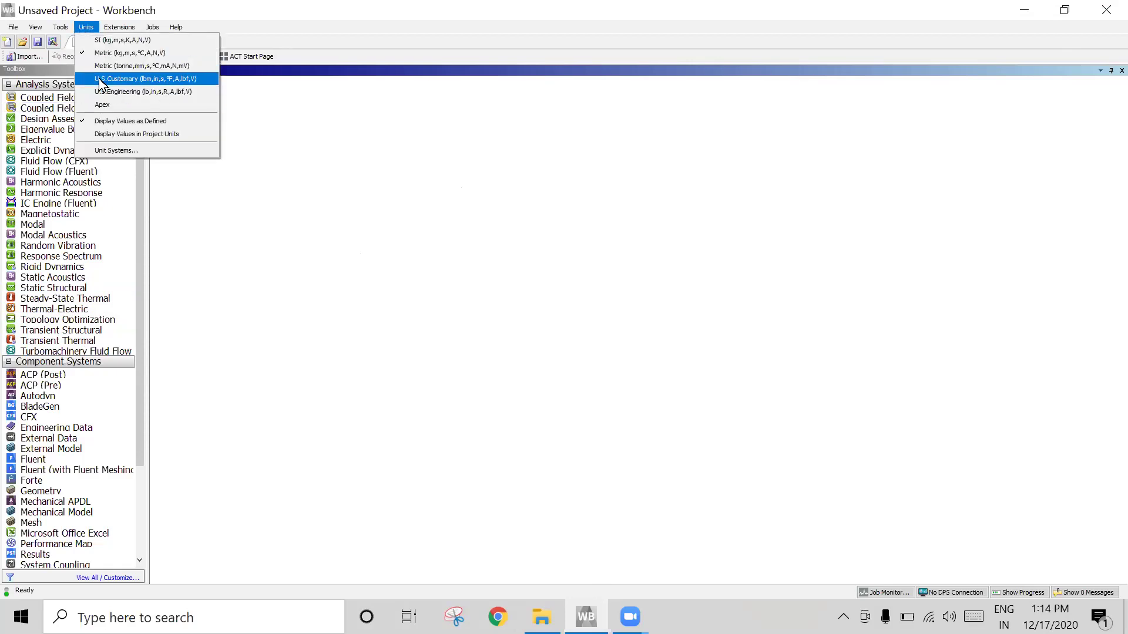
left_click(154, 68)
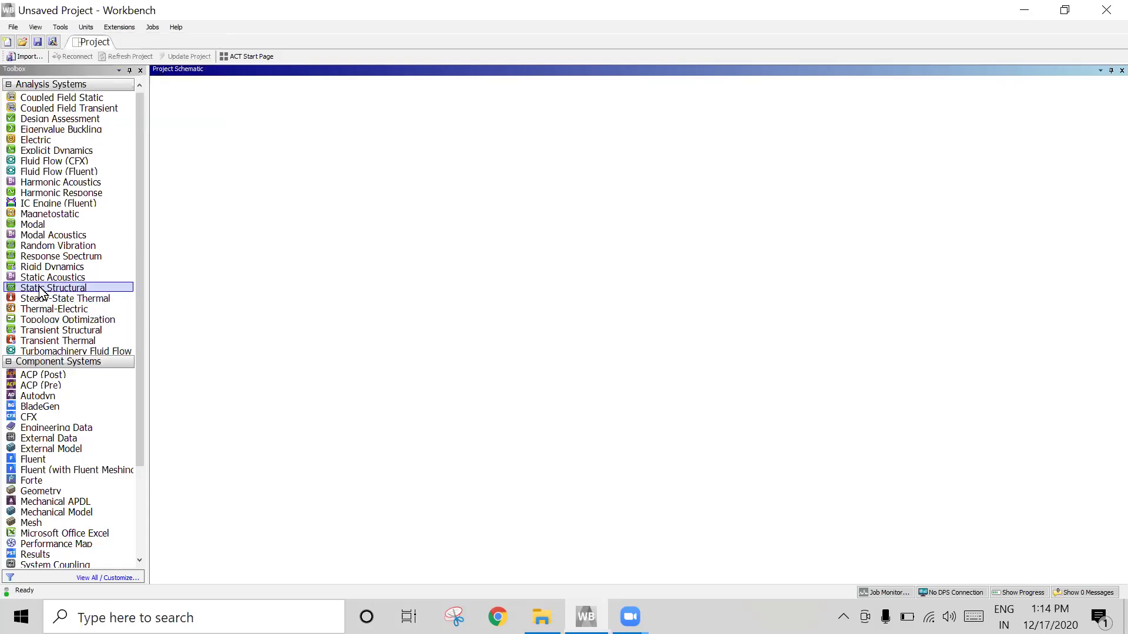
- Drag Static Structural from Analysis Systems onto the schematic, keeping its default name
left_click_drag(85, 292, 206, 156)
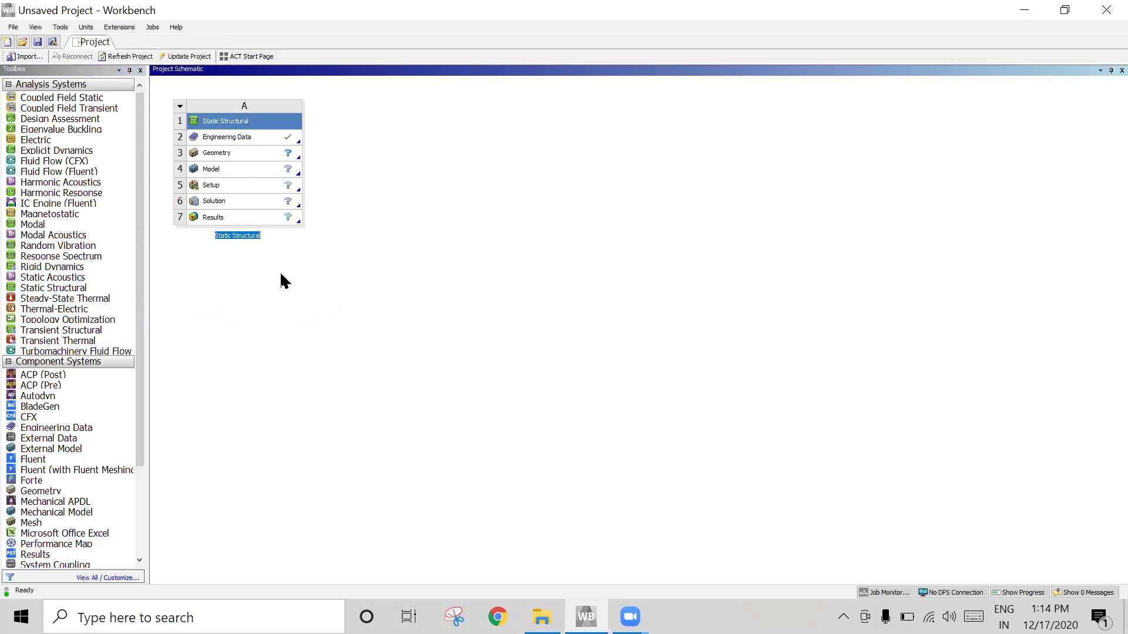
left_click(317, 356)
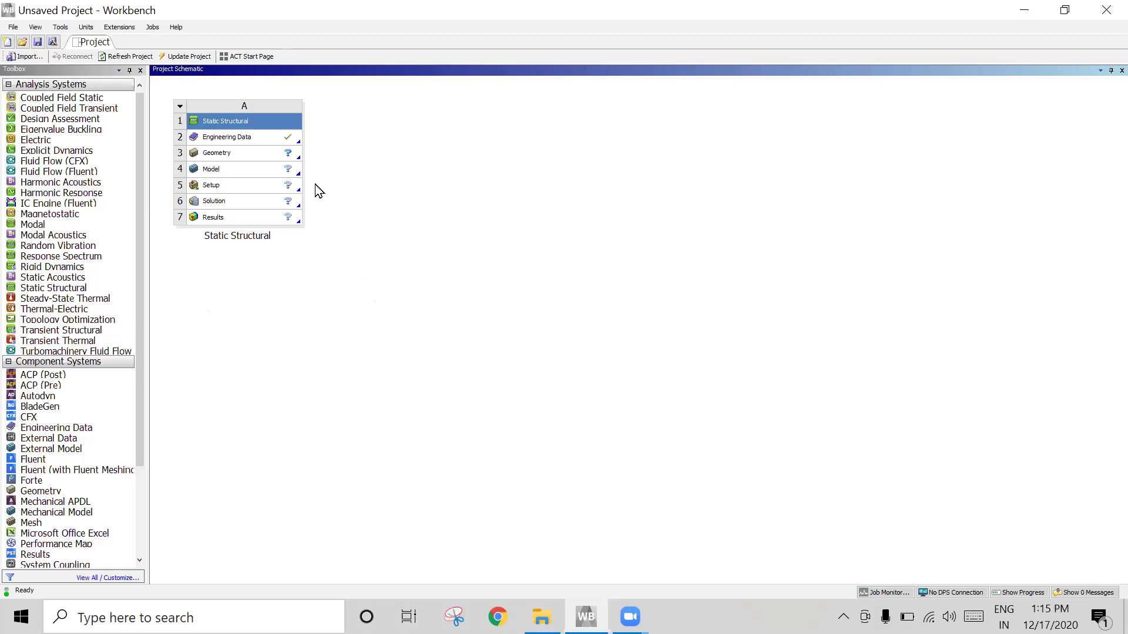
- Open the Static Structural system's Engineering Data and display the Engineering Data Sources library
left_click(226, 143)
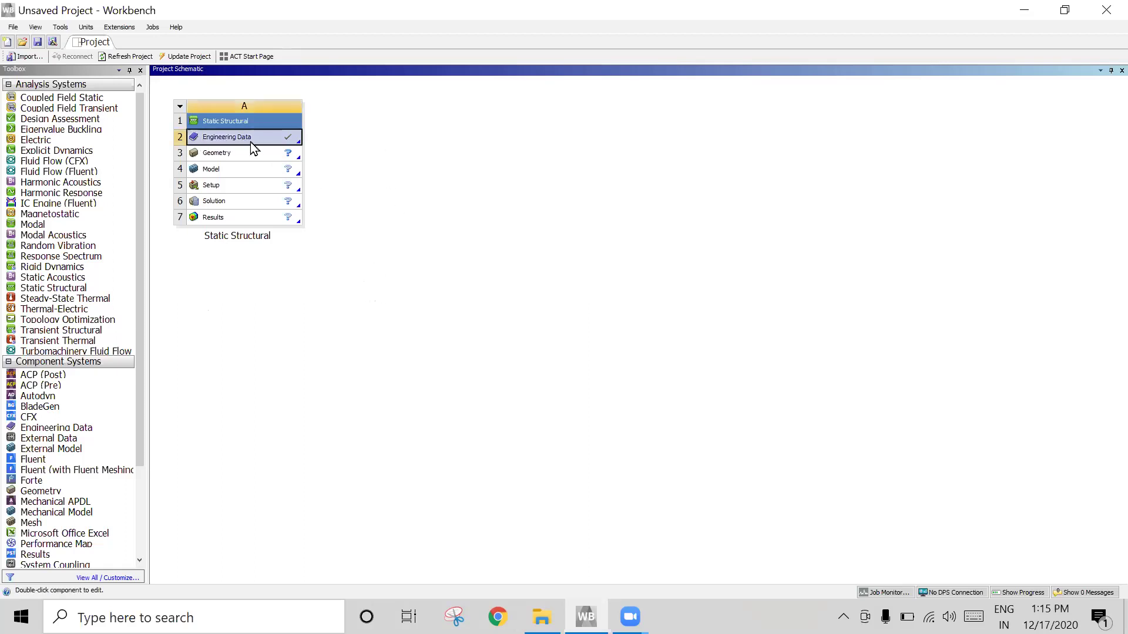
left_click(401, 187)
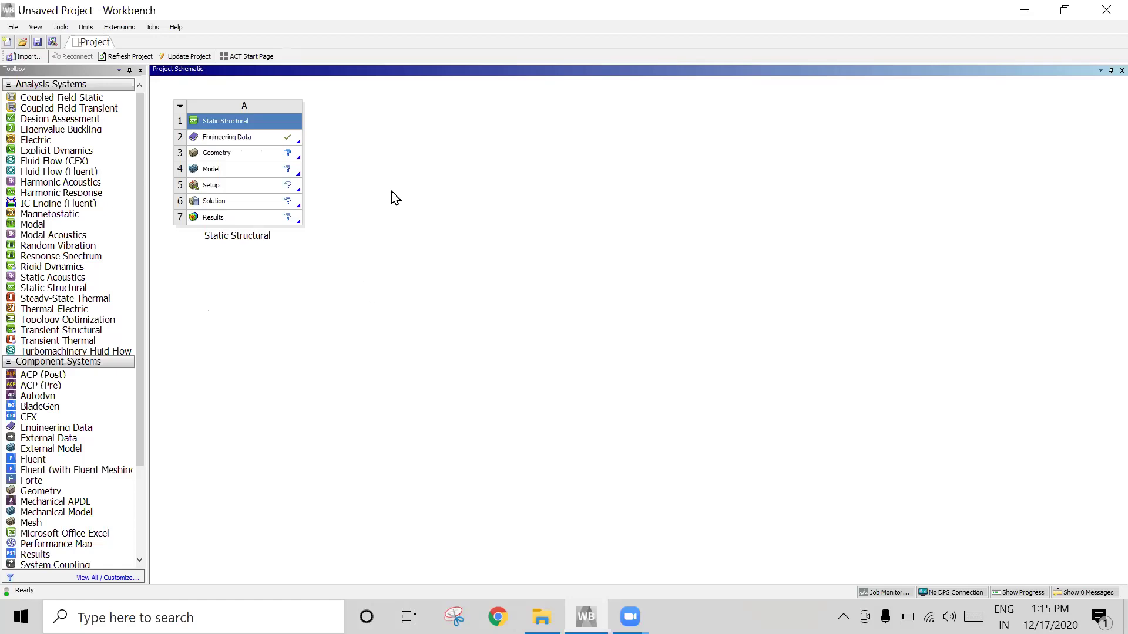
left_click(239, 145)
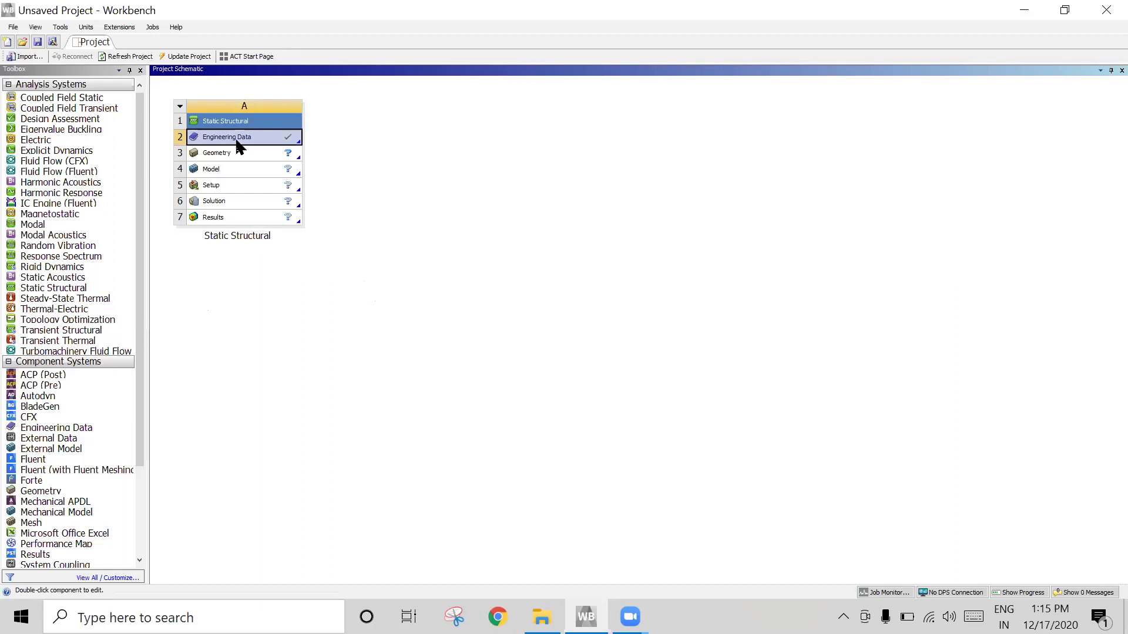
double_click(230, 142)
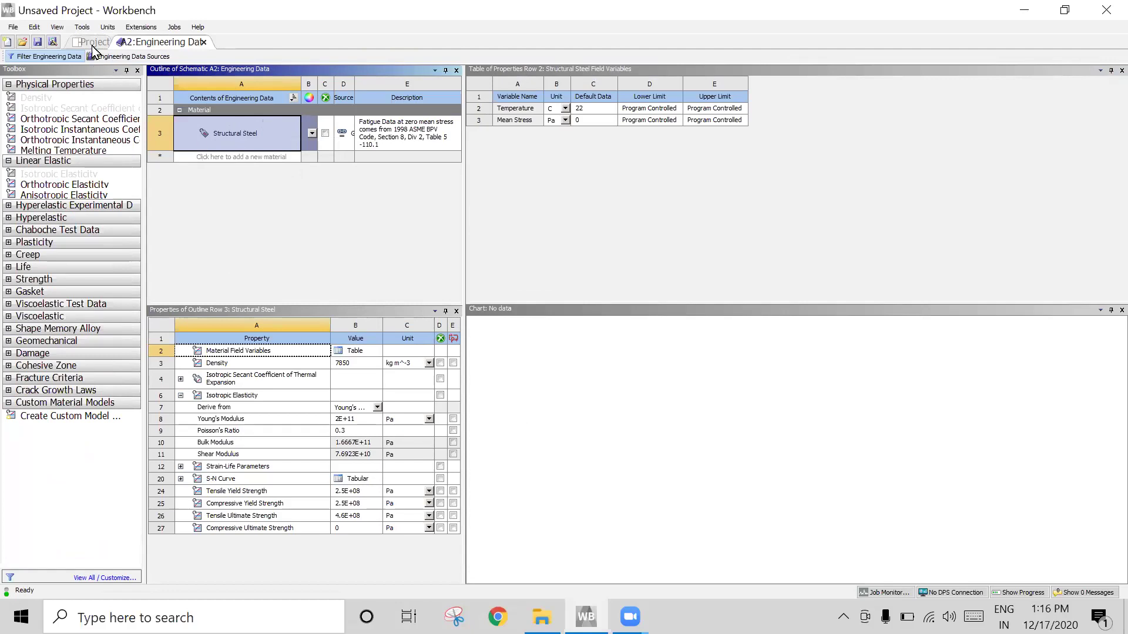
left_click(129, 56)
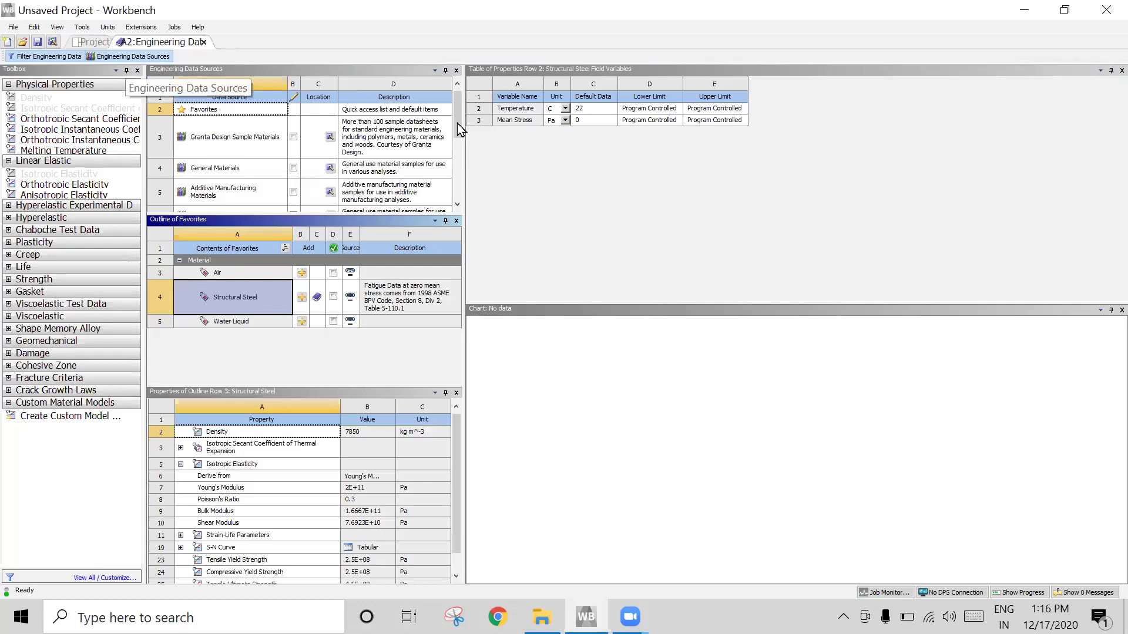
scroll(462, 143, "down", 5)
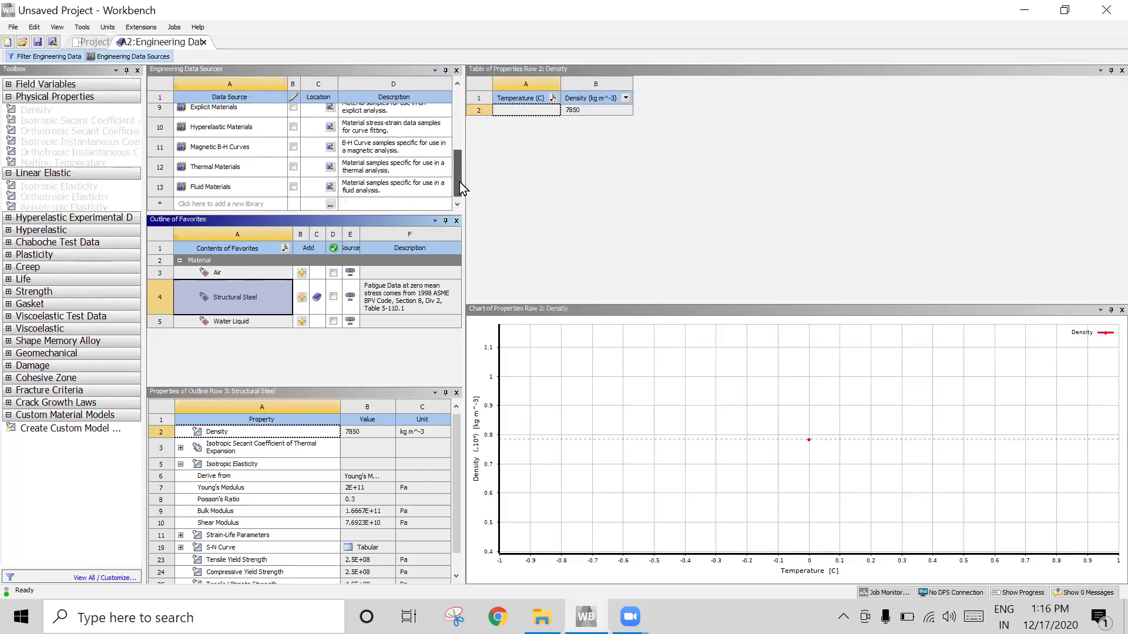
left_click_drag(461, 163, 469, 101)
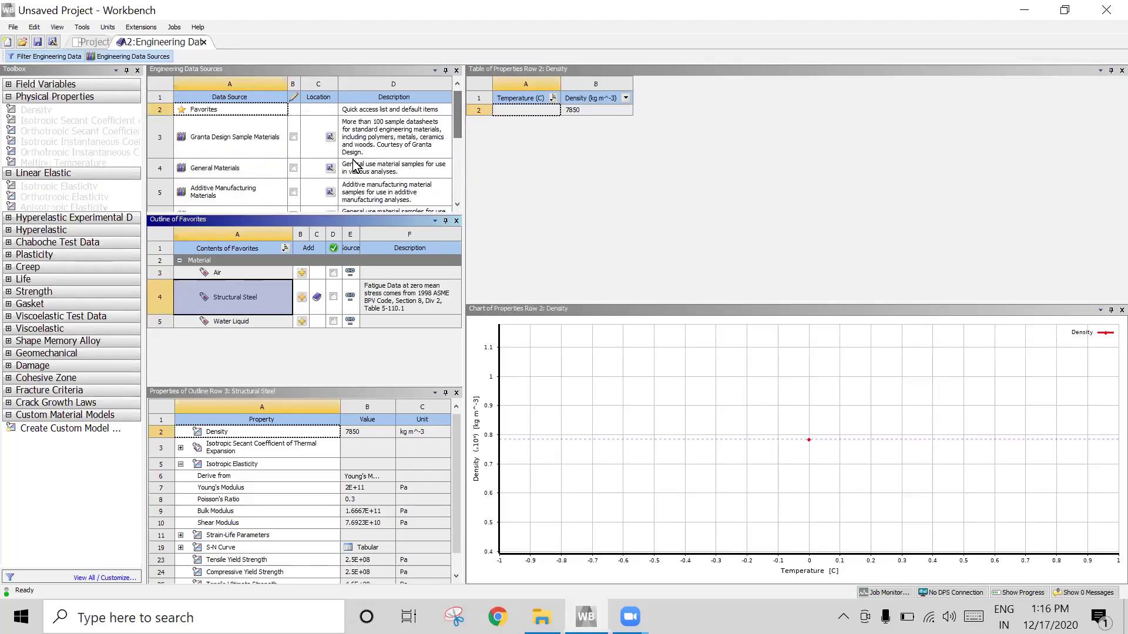
- Add Gray Cast Iron, Magnesium Alloy and Aluminum Alloy from General Materials
left_click(224, 171)
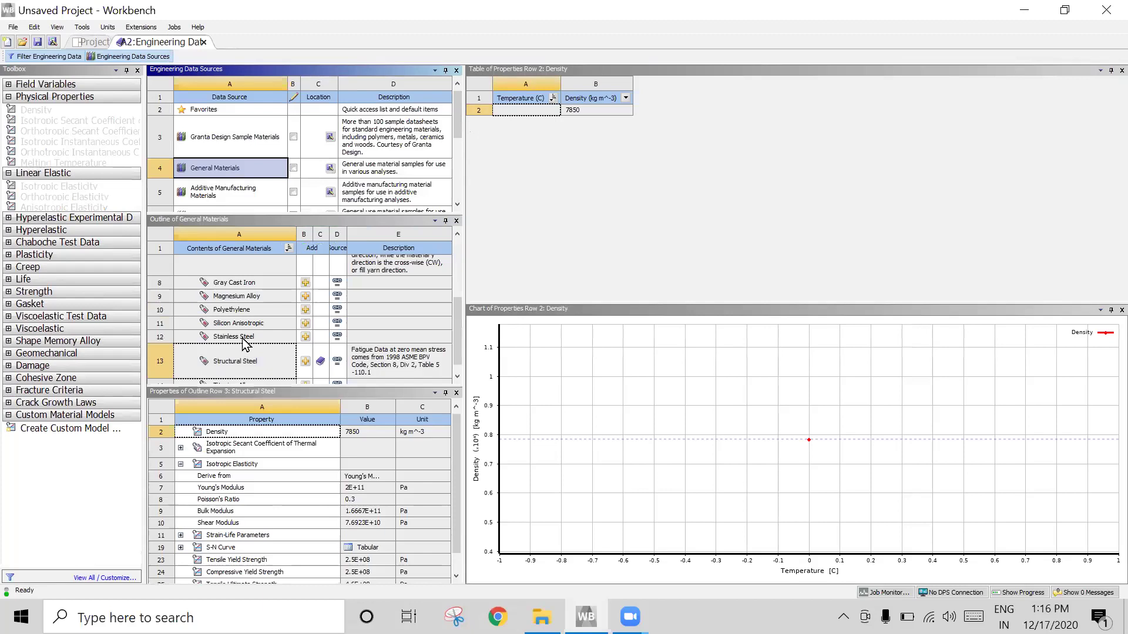
mouse_move(457, 311)
left_mouse_down()
mouse_move(459, 288)
mouse_move(459, 326)
left_mouse_up()
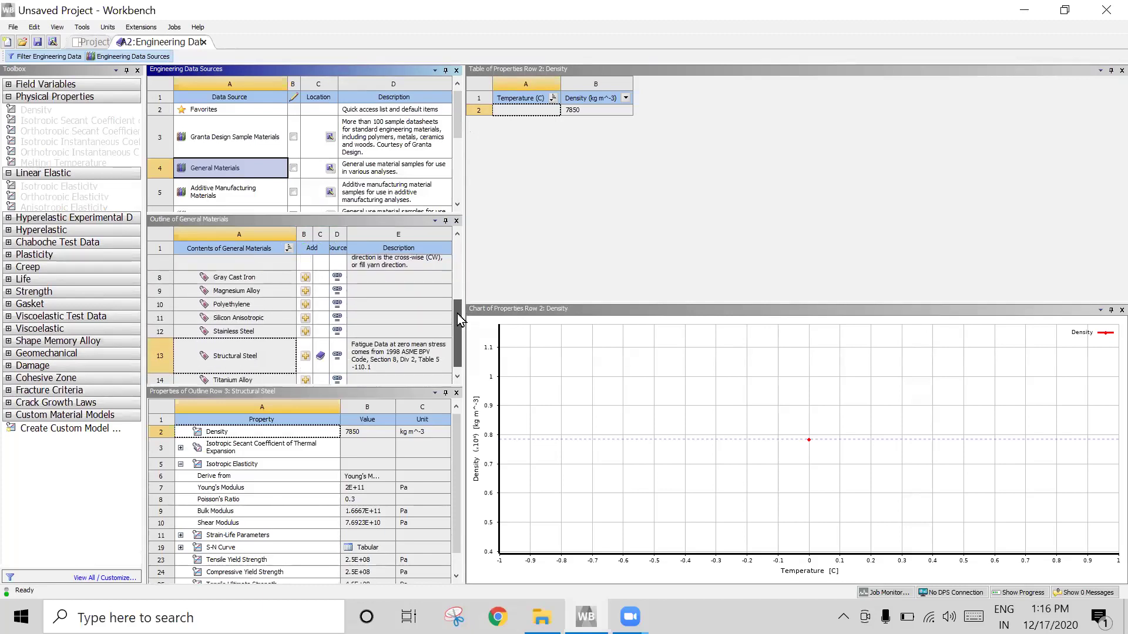
left_click(306, 276)
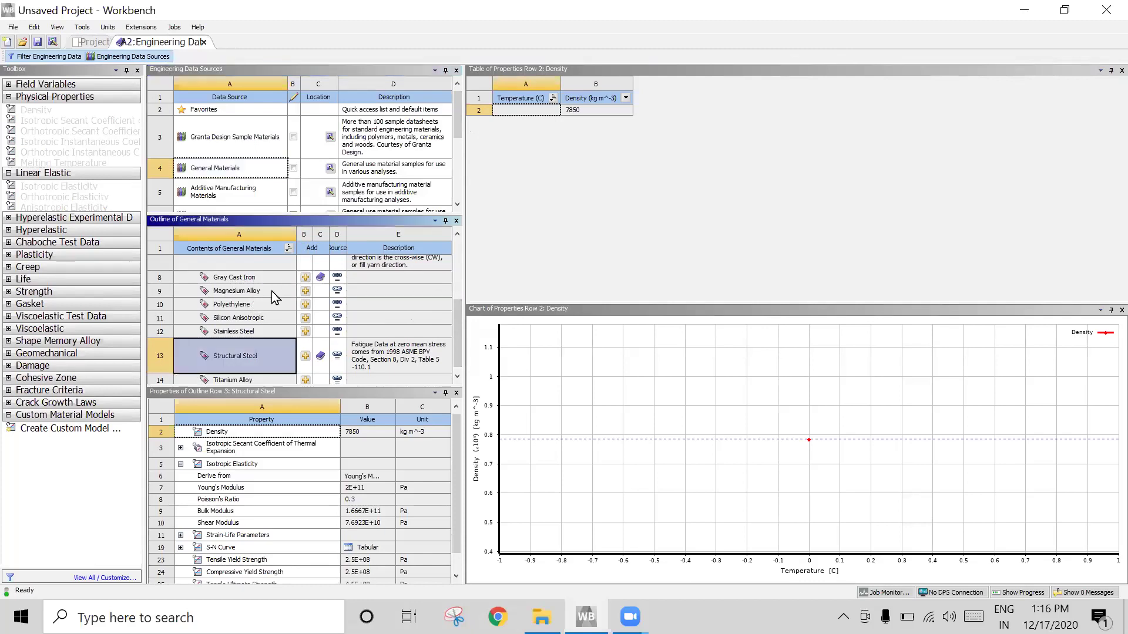
left_click(306, 291)
left_click_drag(457, 337, 456, 265)
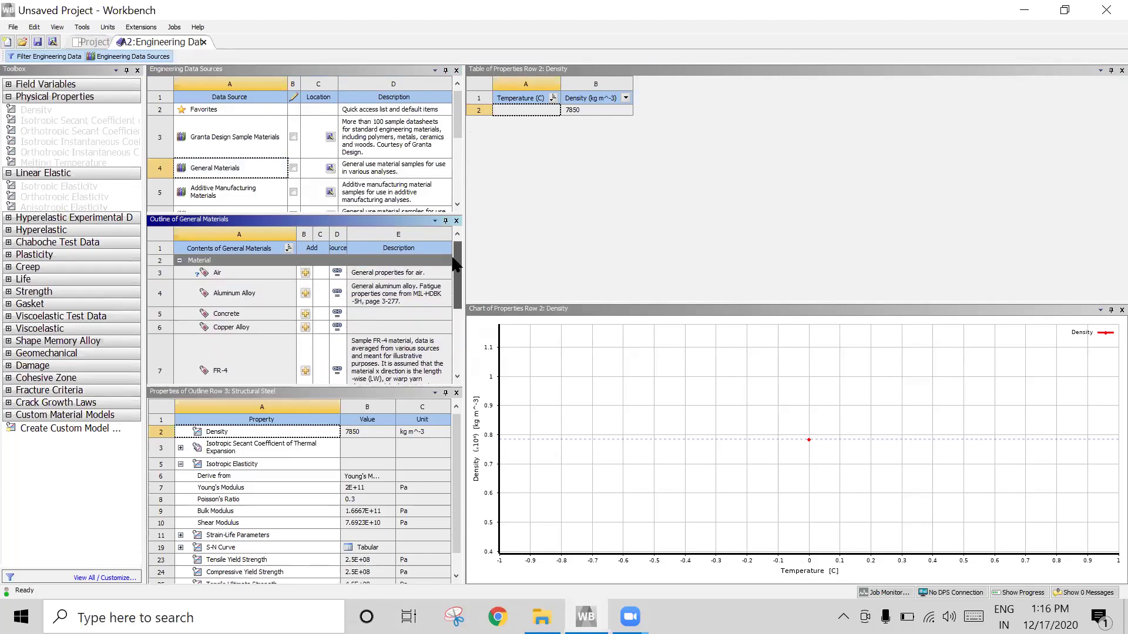
left_click(305, 290)
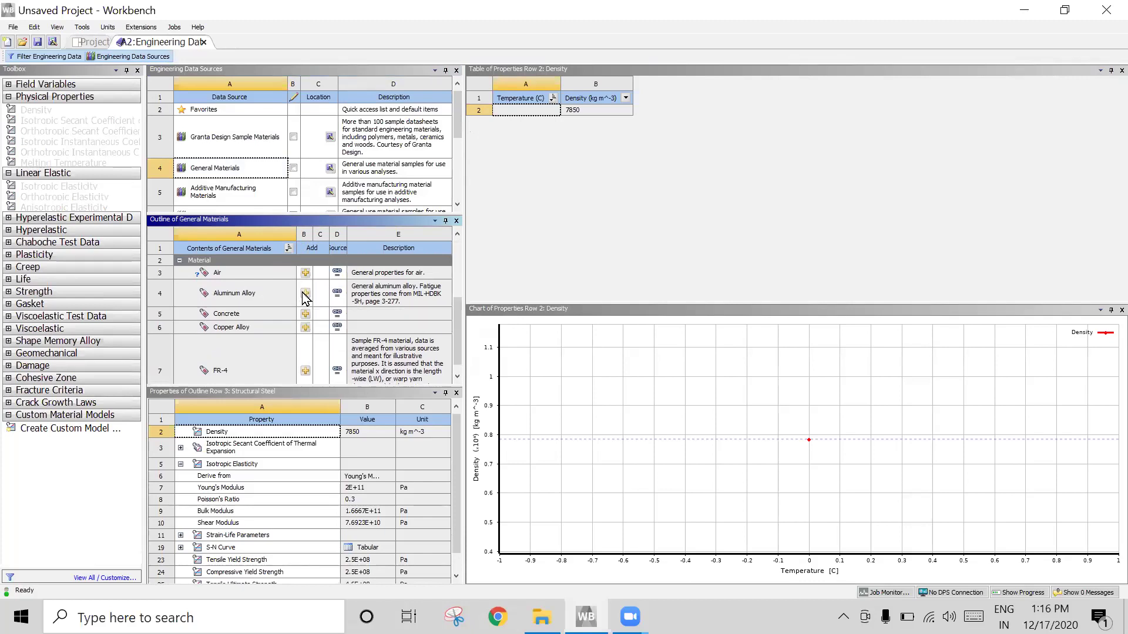
- Open the Composite Materials library and scroll through its materials
left_click_drag(458, 136, 457, 151)
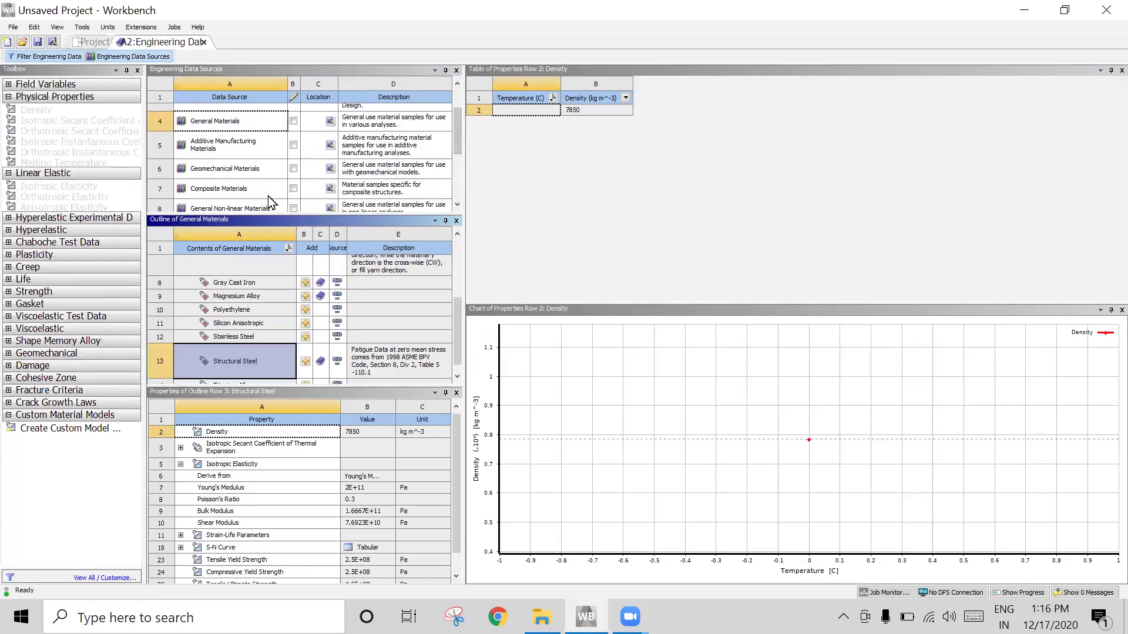
left_click(233, 194)
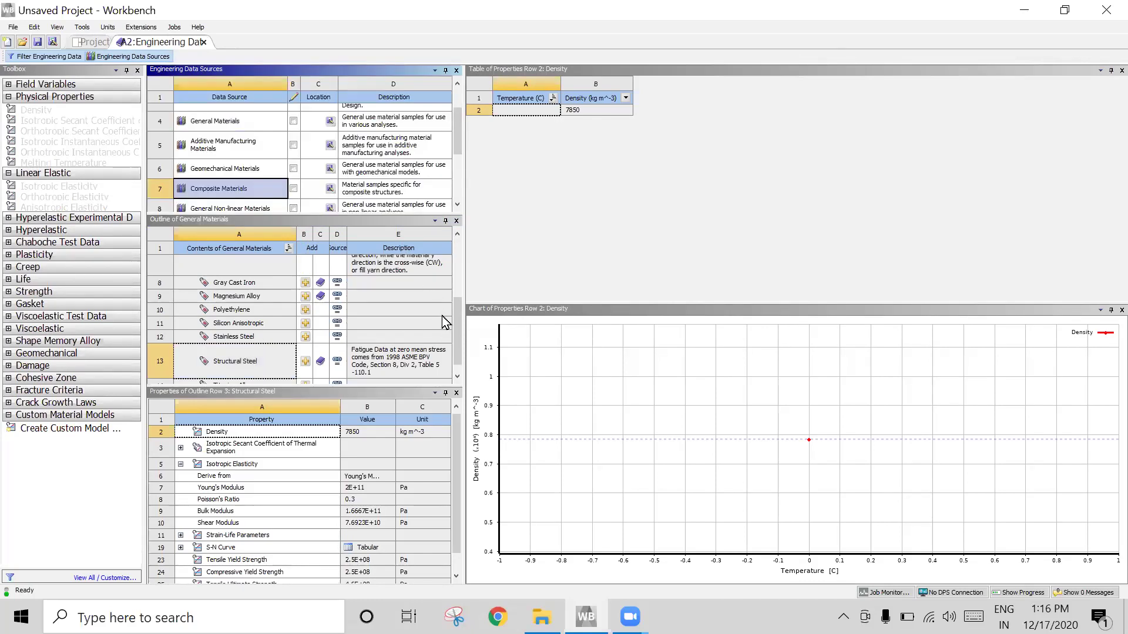
left_click_drag(456, 311, 458, 266)
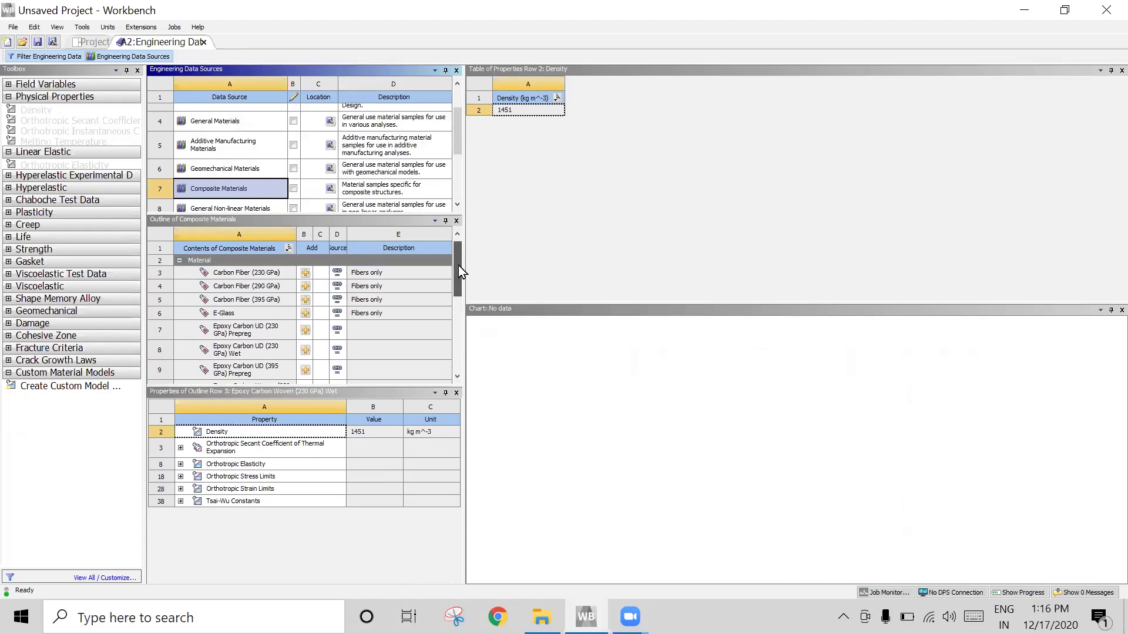
- Compare the 230 GPa and 290 GPa carbon fibers, then add Carbon Fiber (230 GPa)
left_click(271, 274)
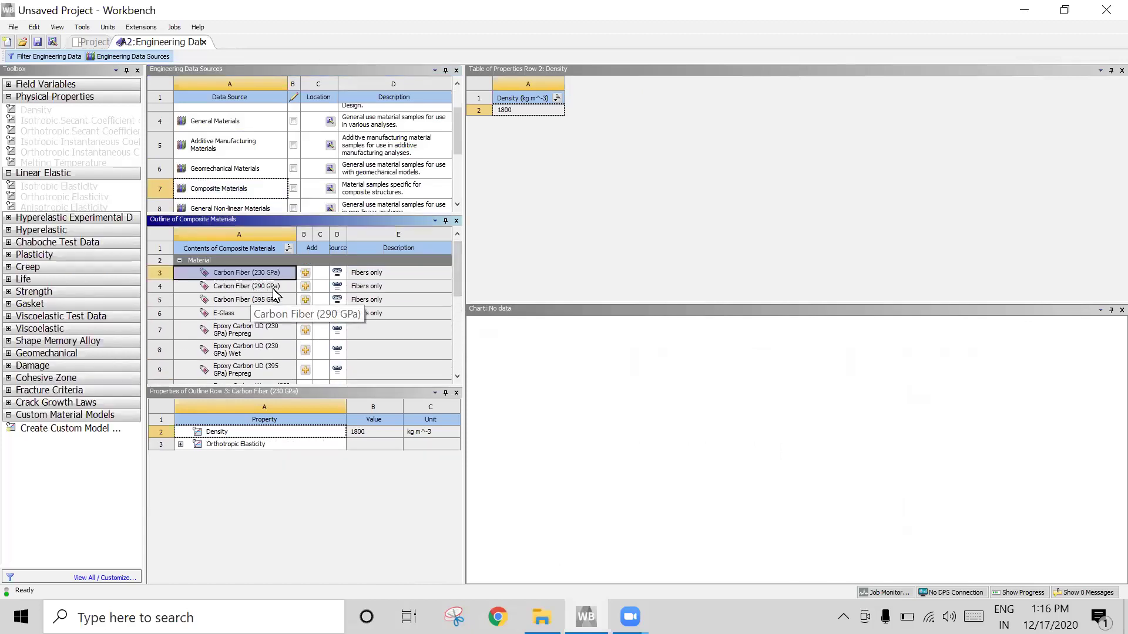
left_click(274, 289)
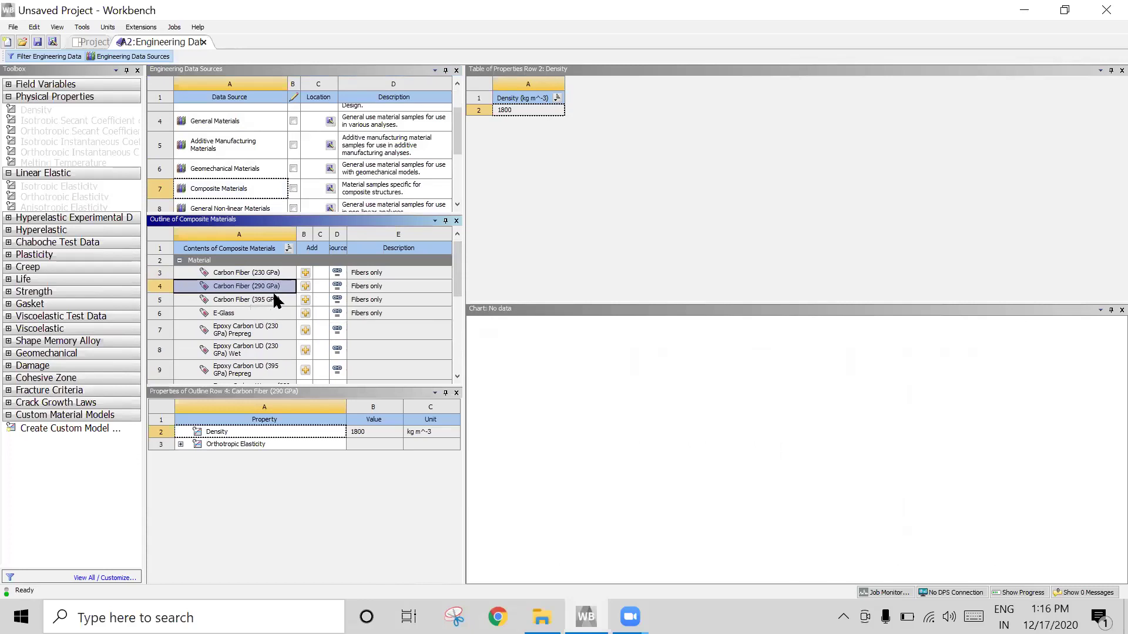
left_click(303, 275)
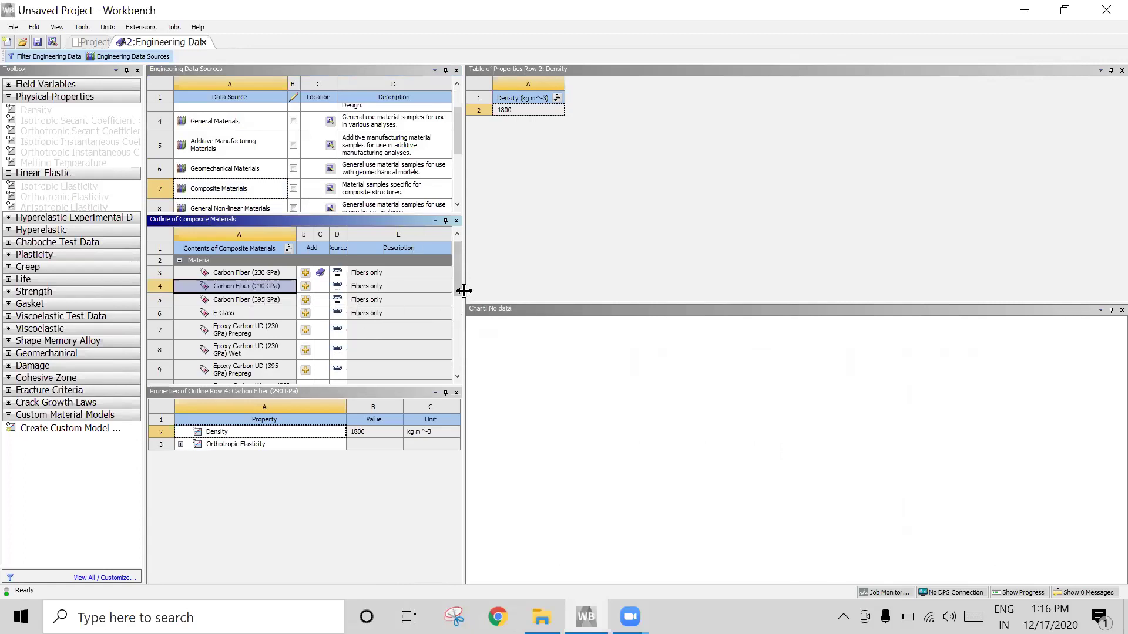
left_click_drag(456, 276, 446, 253)
left_click(79, 44)
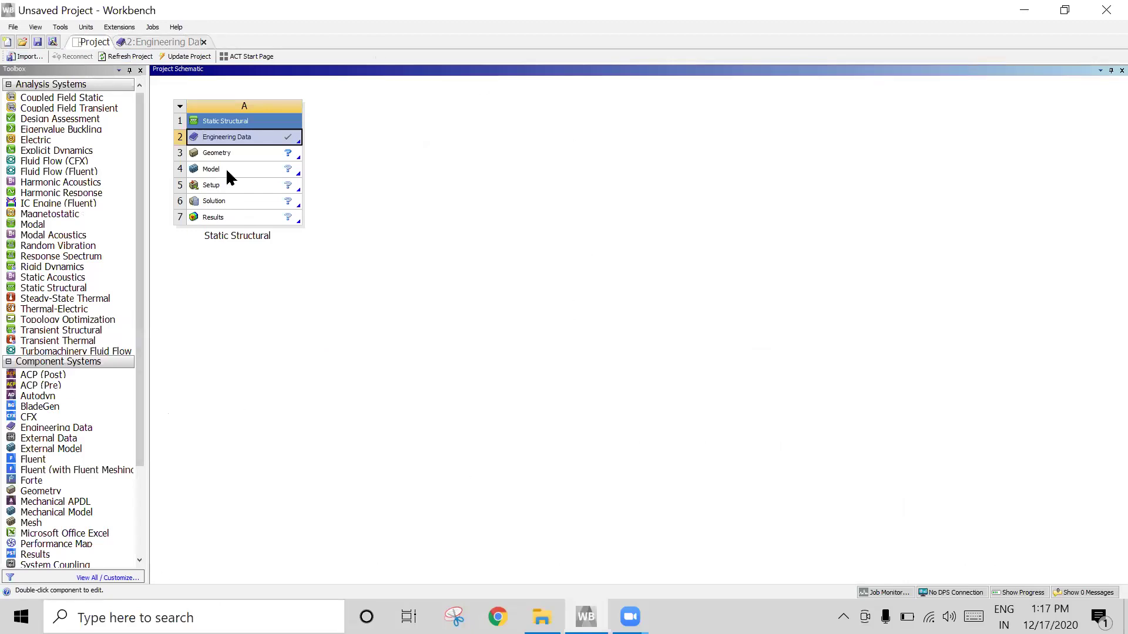
double_click(222, 137)
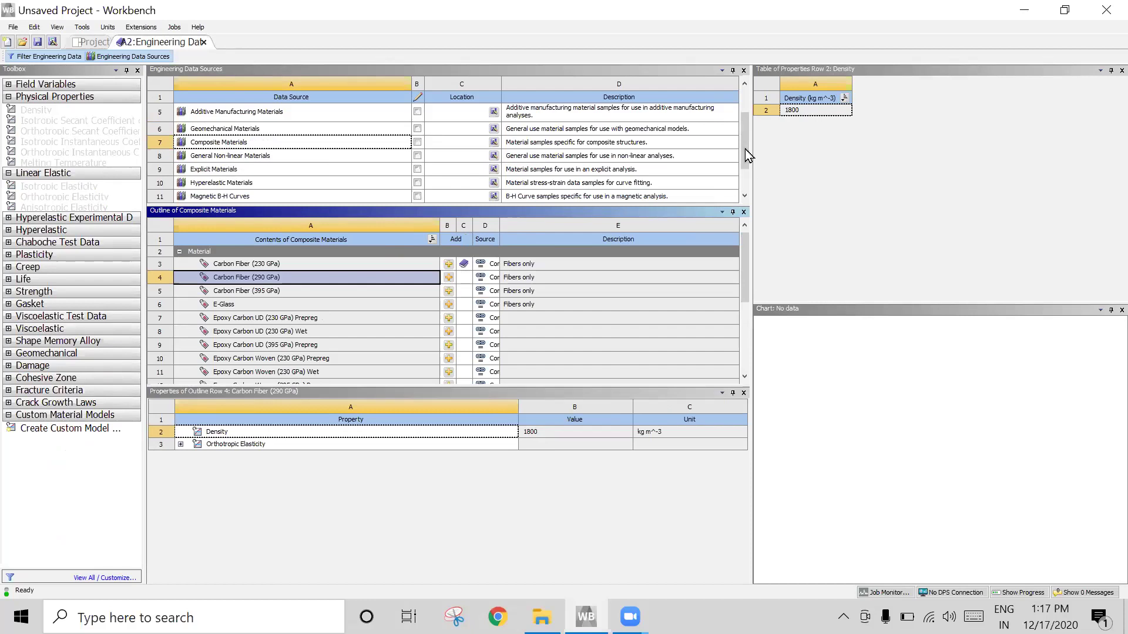
- Hide Engineering Data Sources and review the properties of each project material
scroll(743, 156, "up", 1)
scroll(744, 159, "down", 2)
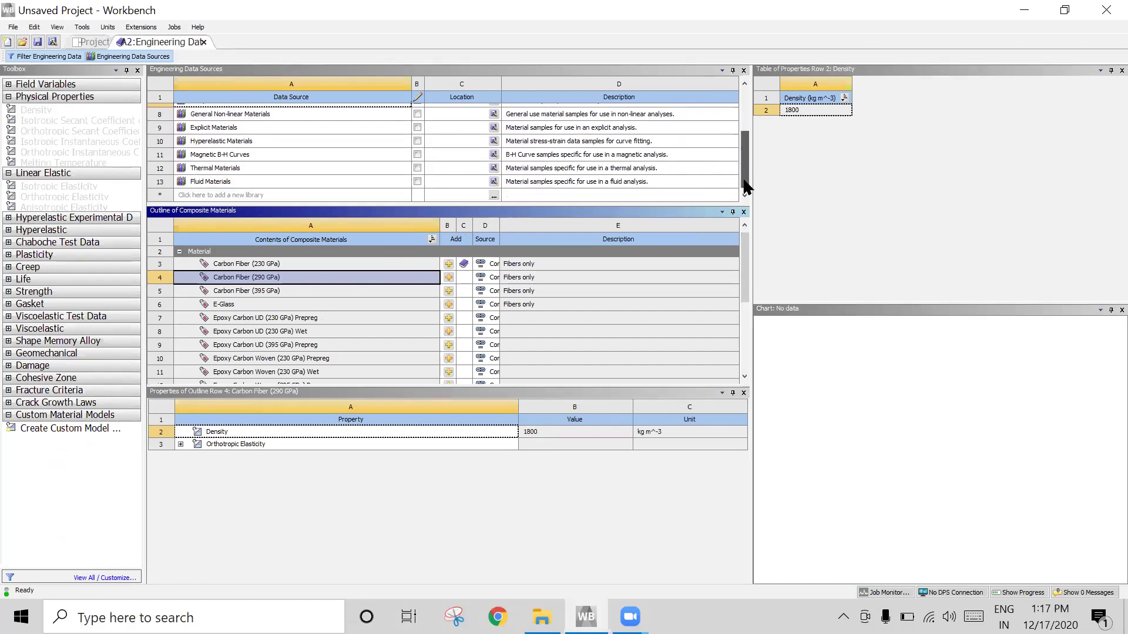
left_click(125, 57)
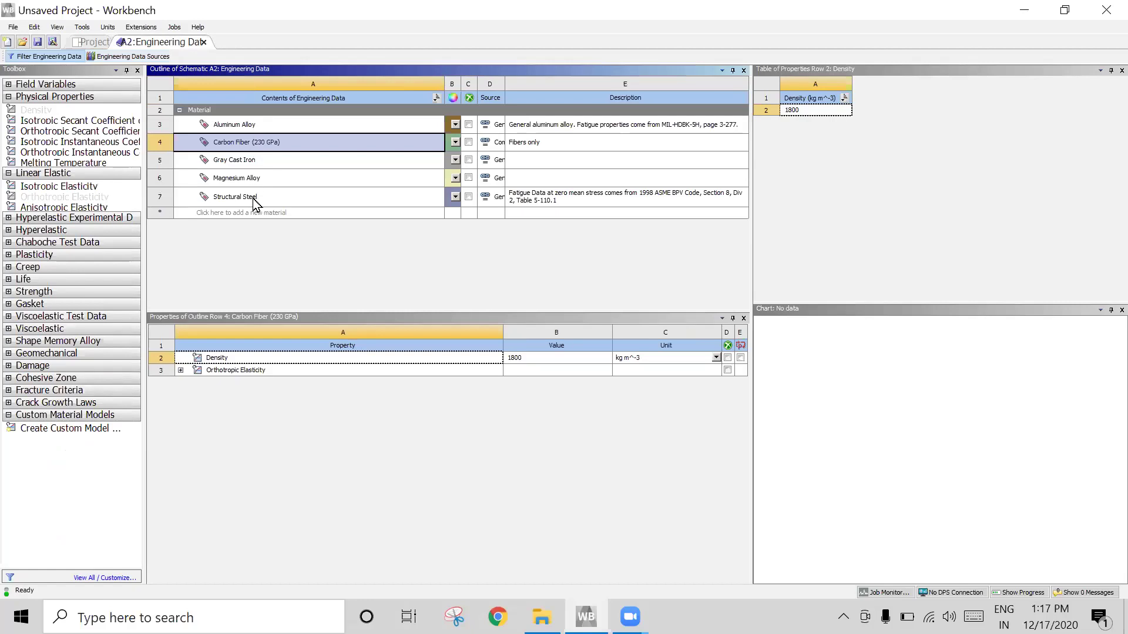
left_click(282, 130)
left_click(280, 159)
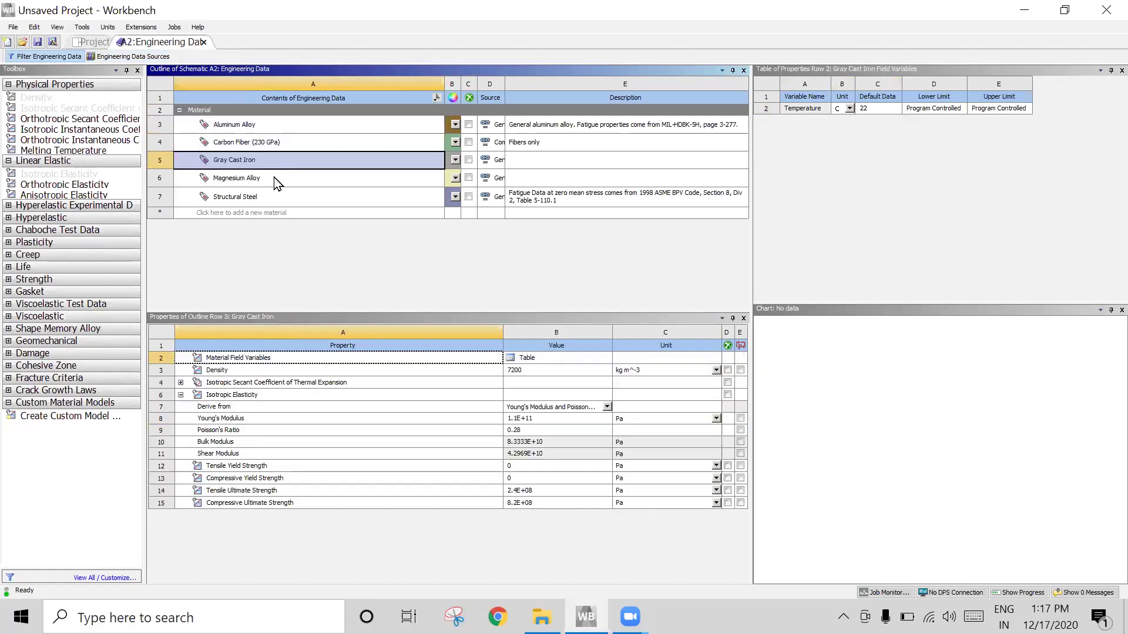
left_click(273, 176)
key("Down")
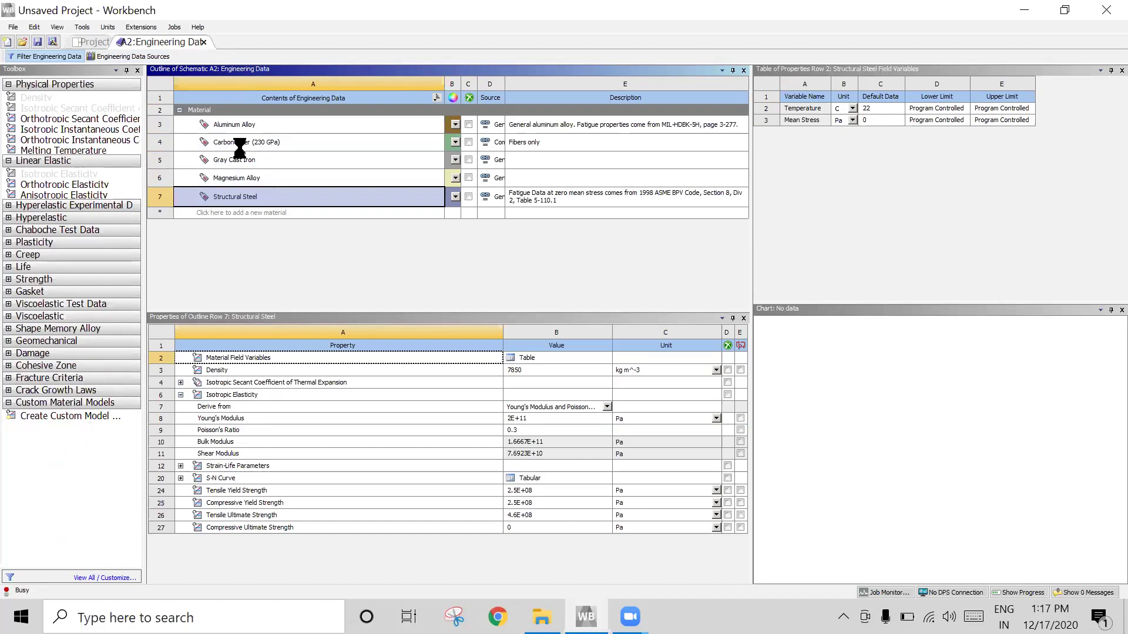
- Delete Carbon Fiber (230 GPa) from the project's engineering data
left_click(272, 146)
right_click(271, 147)
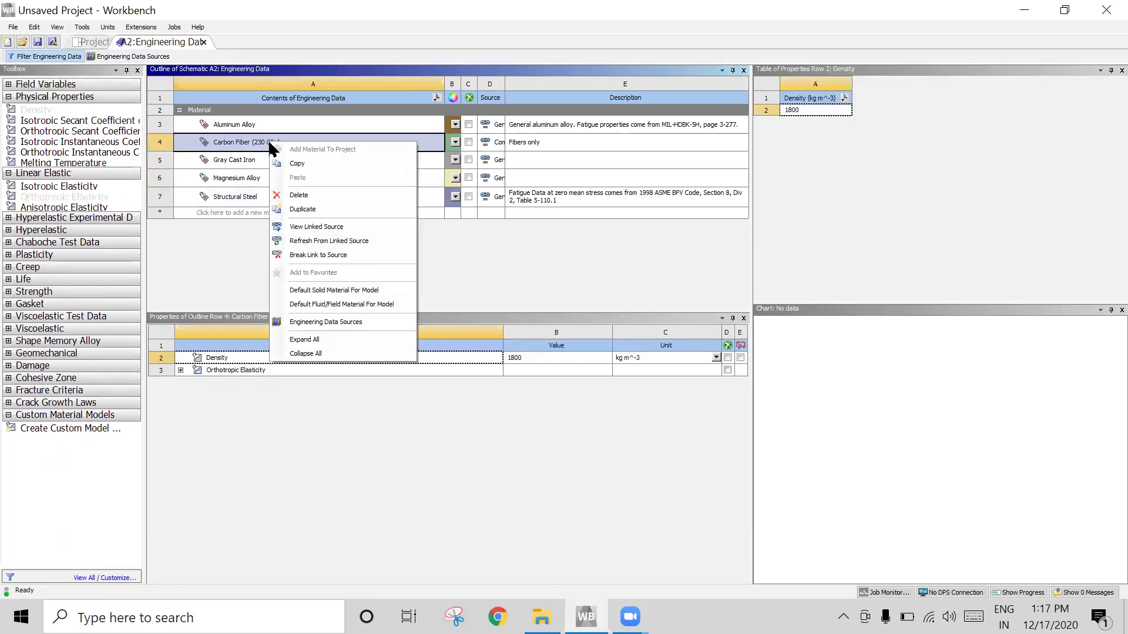
left_click(298, 195)
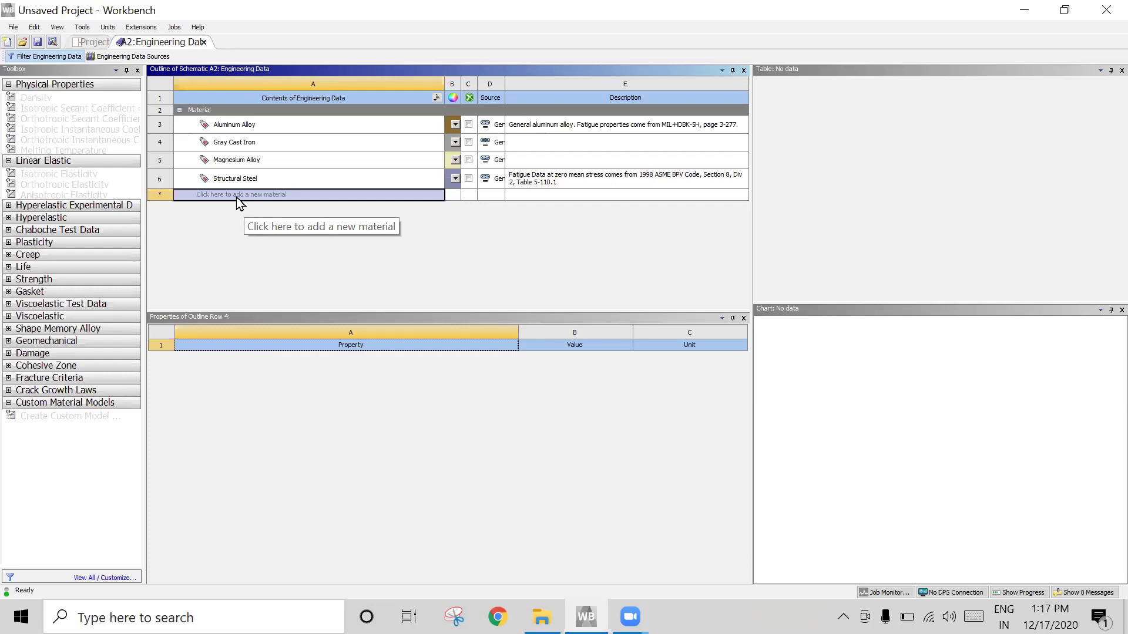
- Add a new engineering data material named 'Aluminum Boron Carbide'
left_click(318, 194)
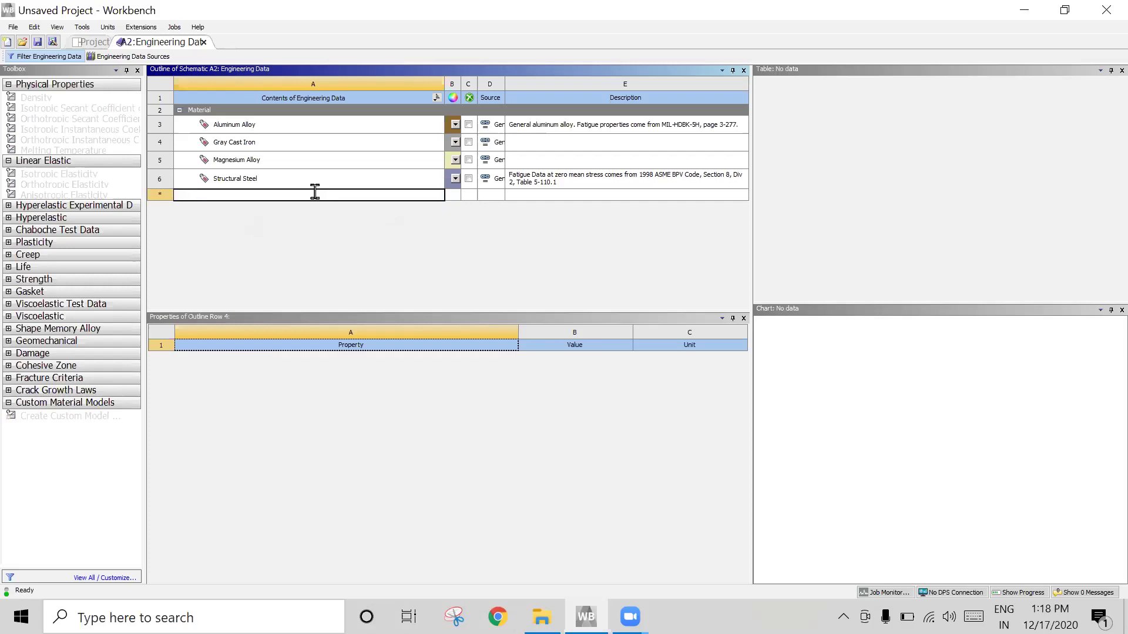
type("B")
type("r")
key("BackSpace")
type("Al")
type("r")
key("Return")
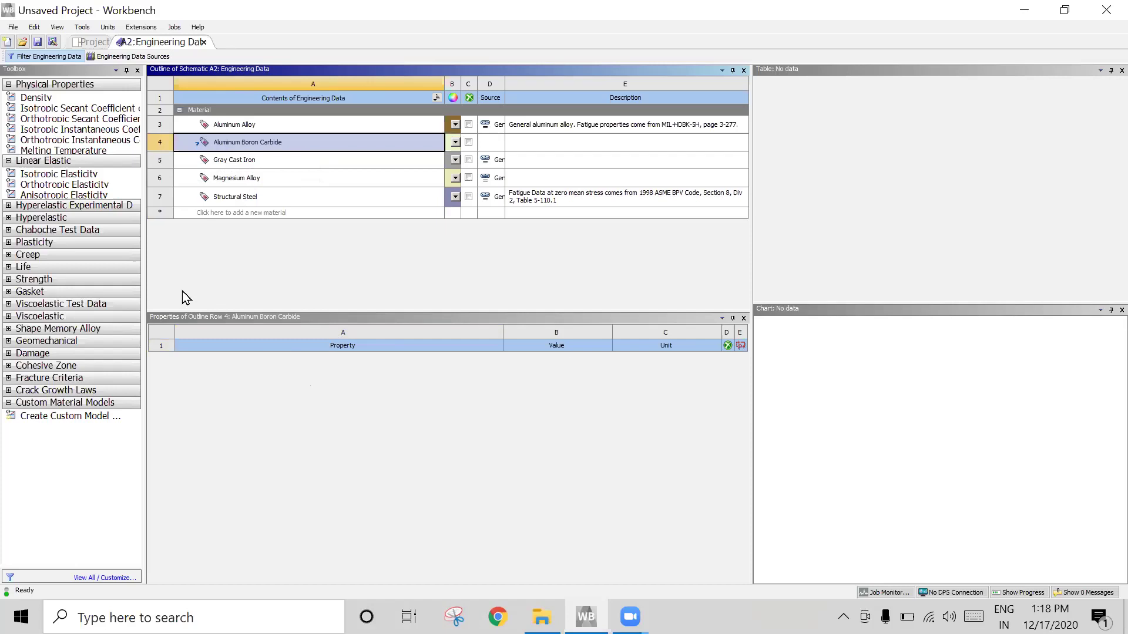
- Give Aluminum Boron Carbide a Density of 1700 kg m^-3
double_click(32, 98)
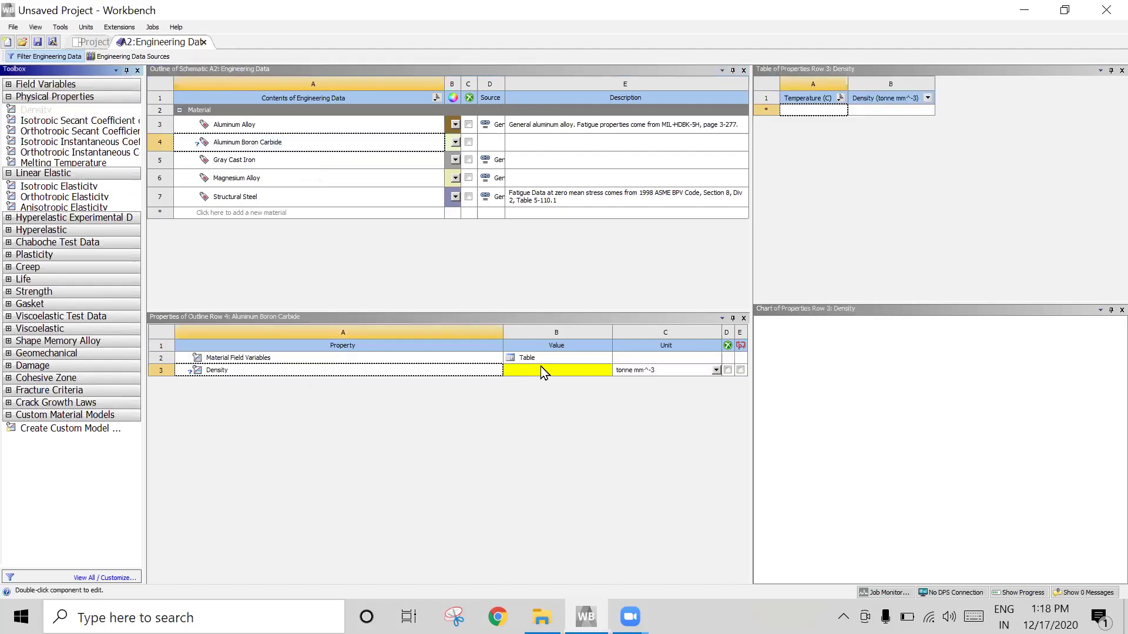
left_click(716, 370)
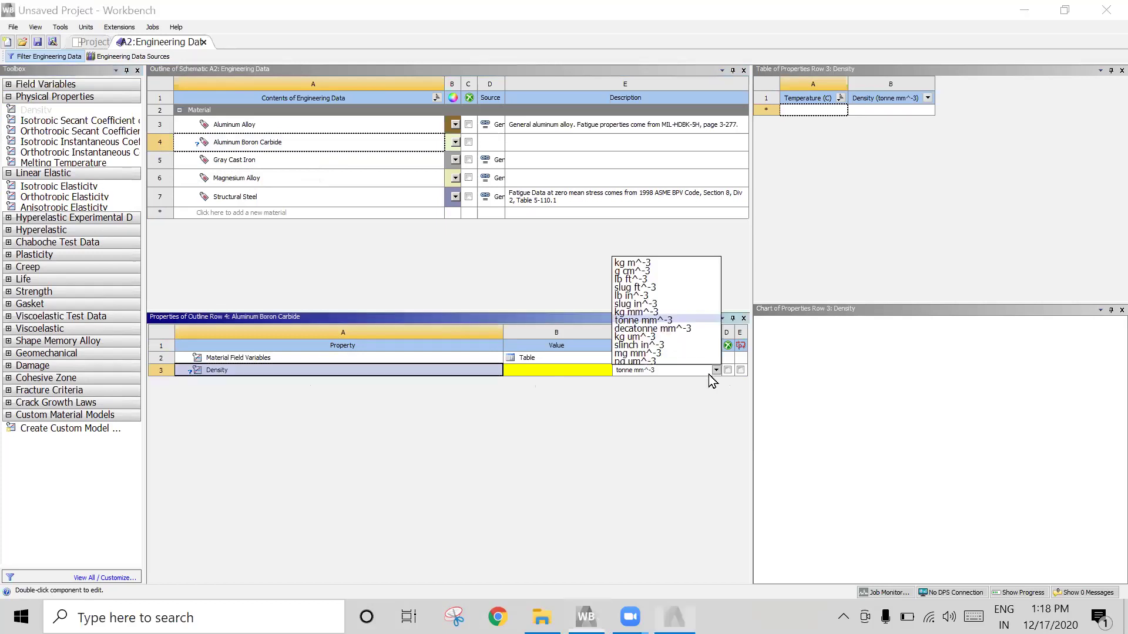
left_click(638, 264)
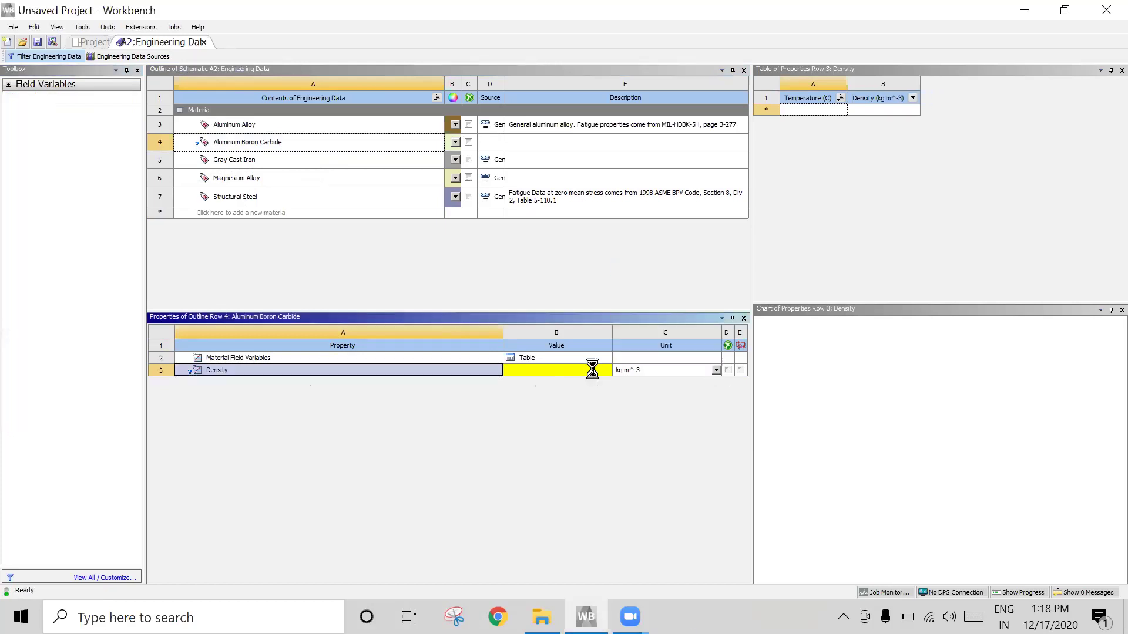
left_click(594, 371)
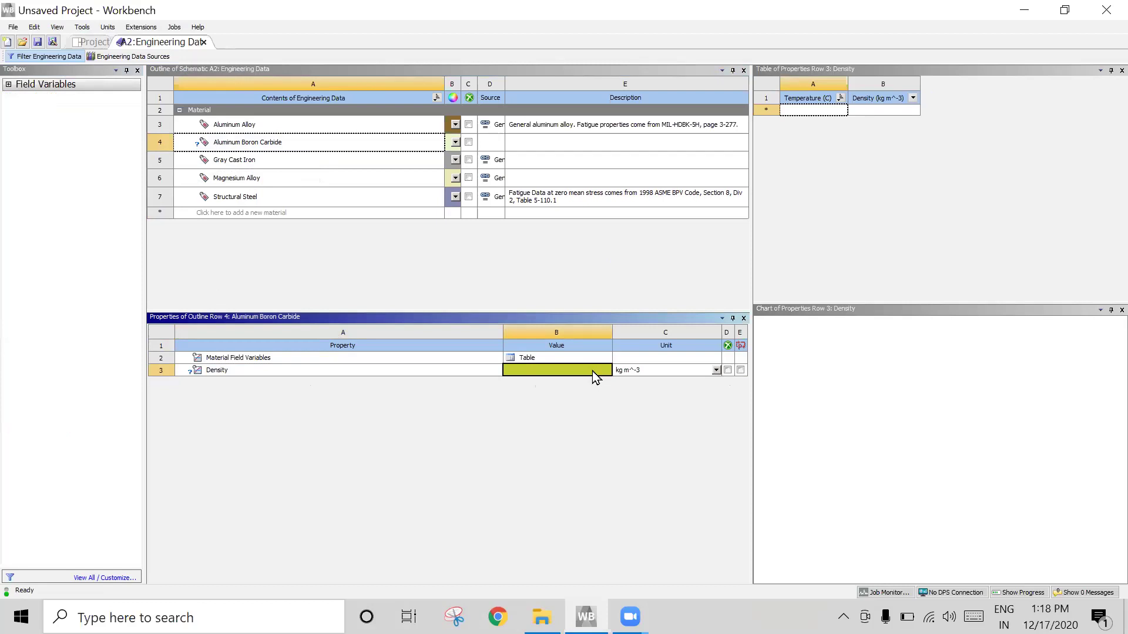
type("1")
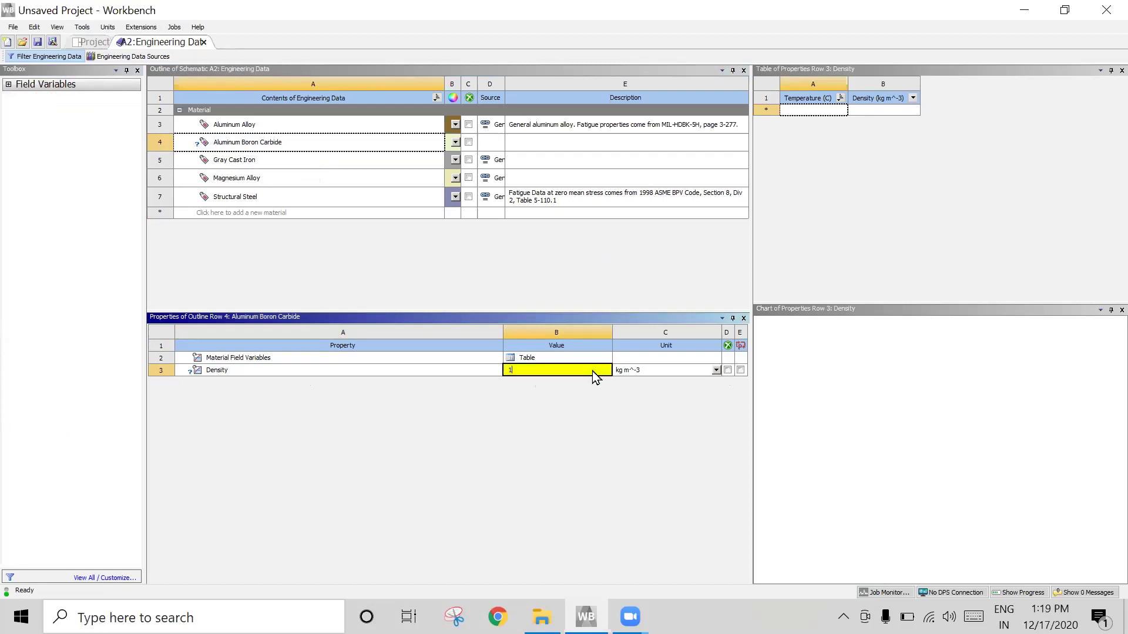
type("700")
key("Return")
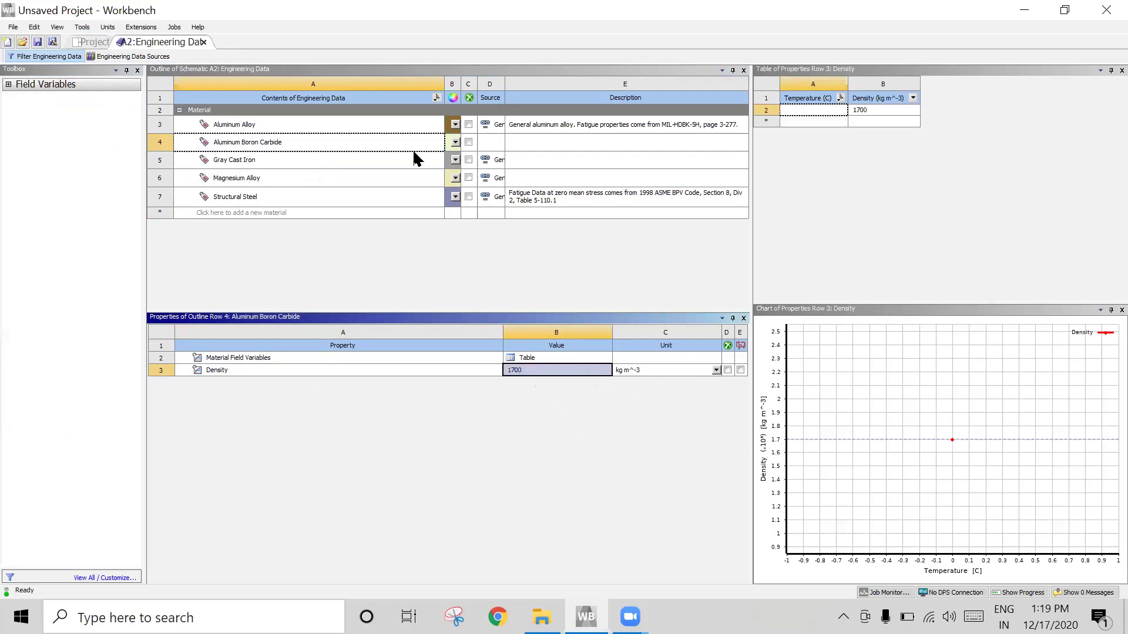
left_click(256, 144)
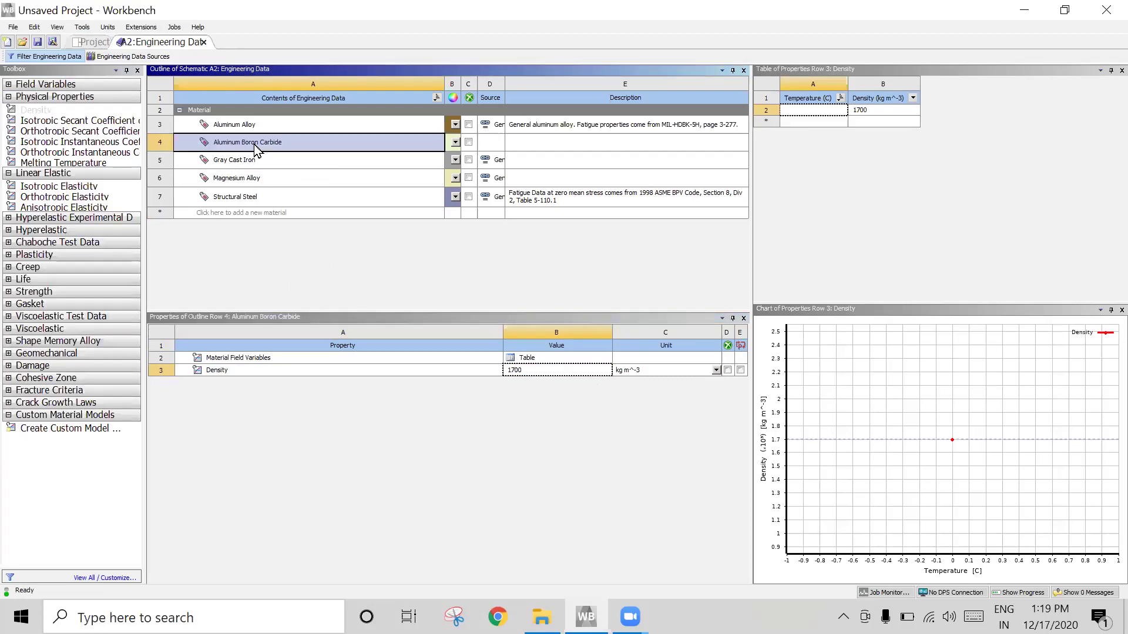
left_click(256, 148)
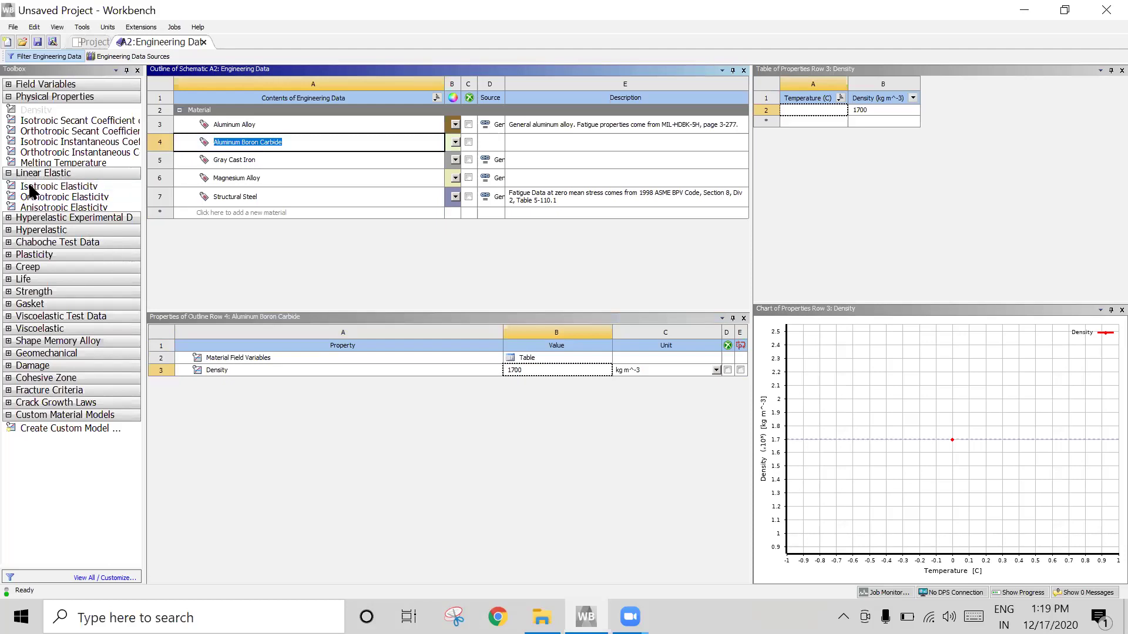
- Add Isotropic Elasticity with Young's Modulus 190 MPa and Poisson's Ratio 0.33
left_click_drag(30, 194, 256, 387)
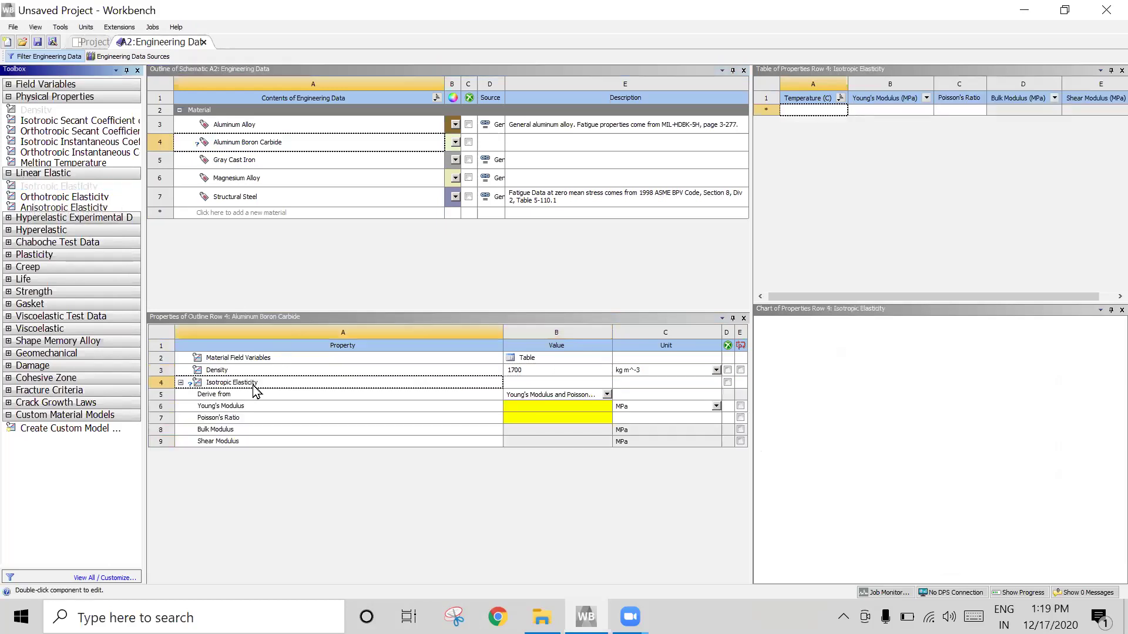
left_click(563, 406)
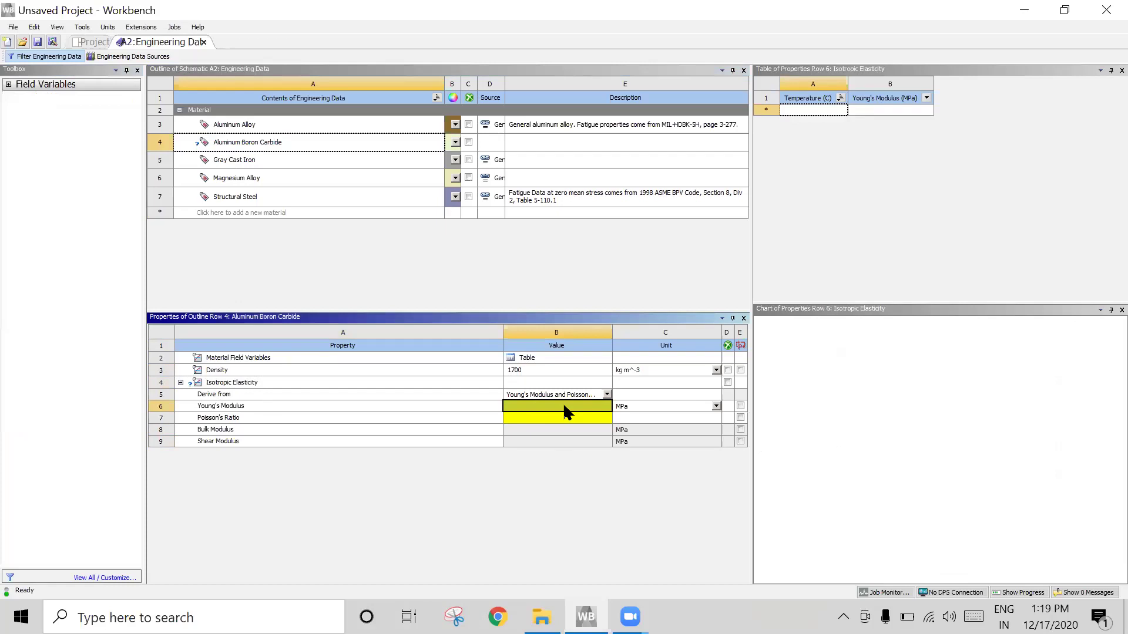
type("190")
key("Return")
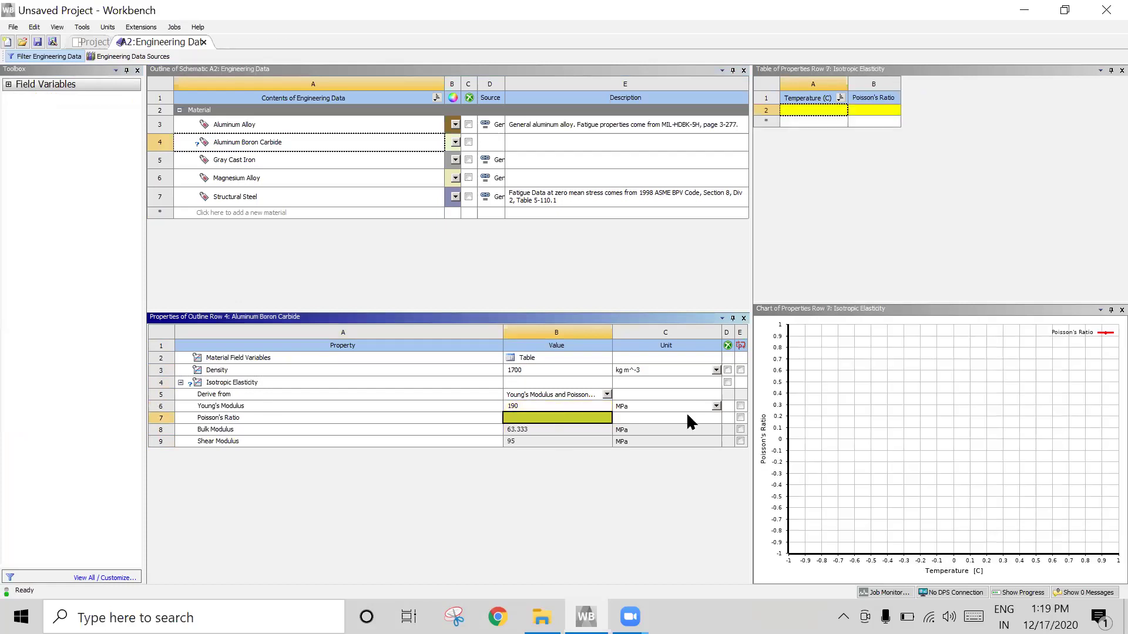
left_click(716, 406)
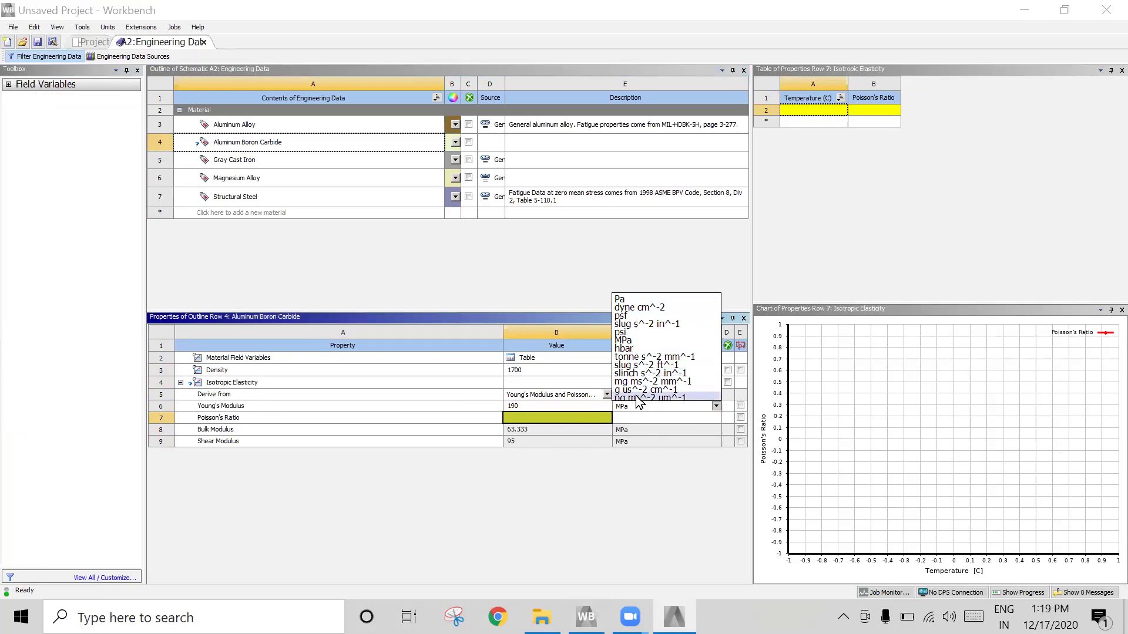
left_click(596, 467)
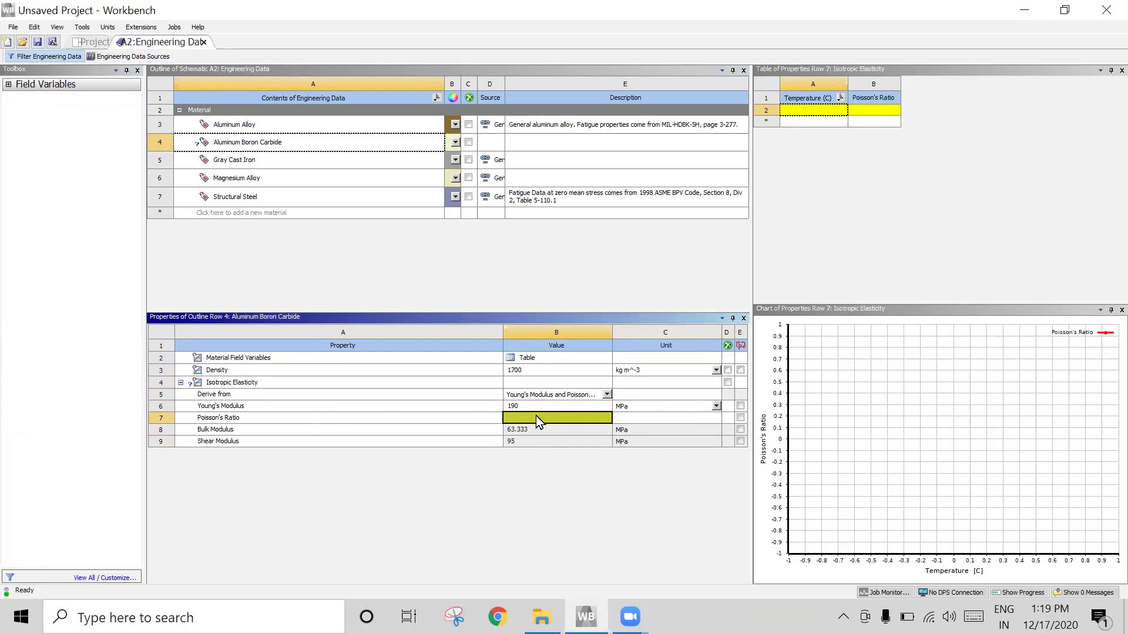
type("0.28")
key("BackSpace")
type("33")
key("Return")
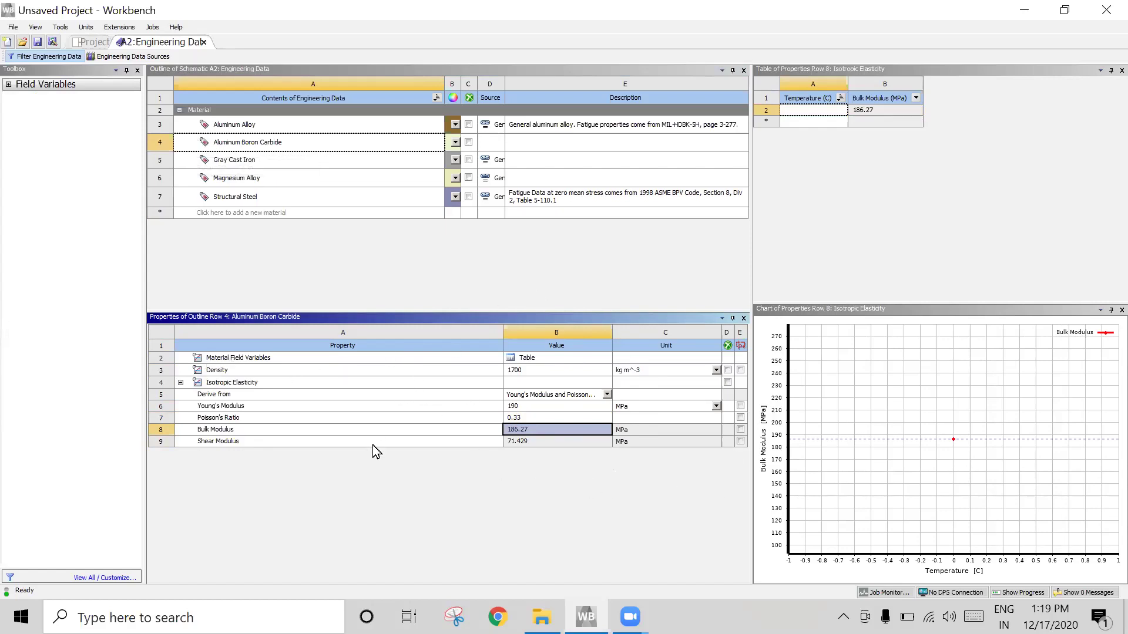
- Check Aluminum Alloy and Aluminum Boron Carbide, then select Geometry on the Project schematic
left_click(216, 127)
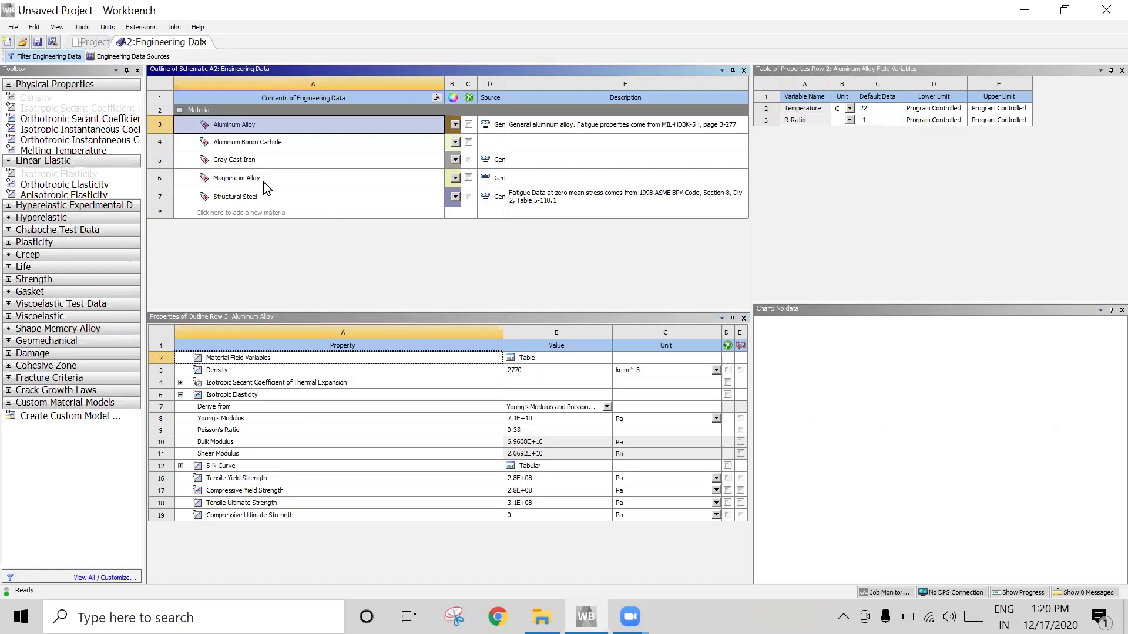
left_click(249, 143)
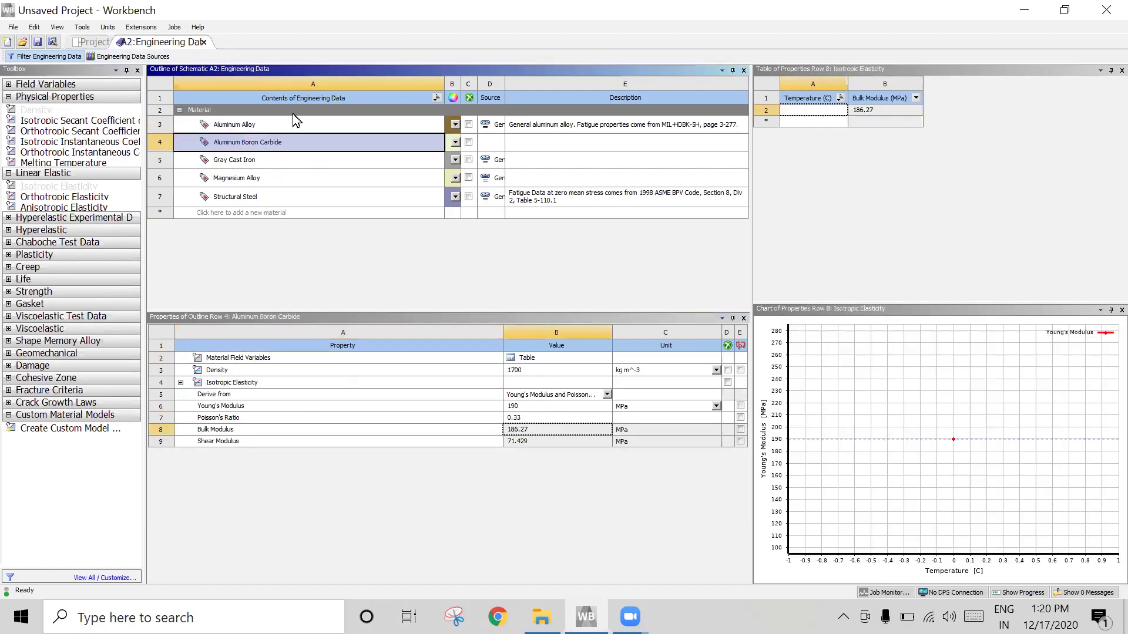
left_click(94, 42)
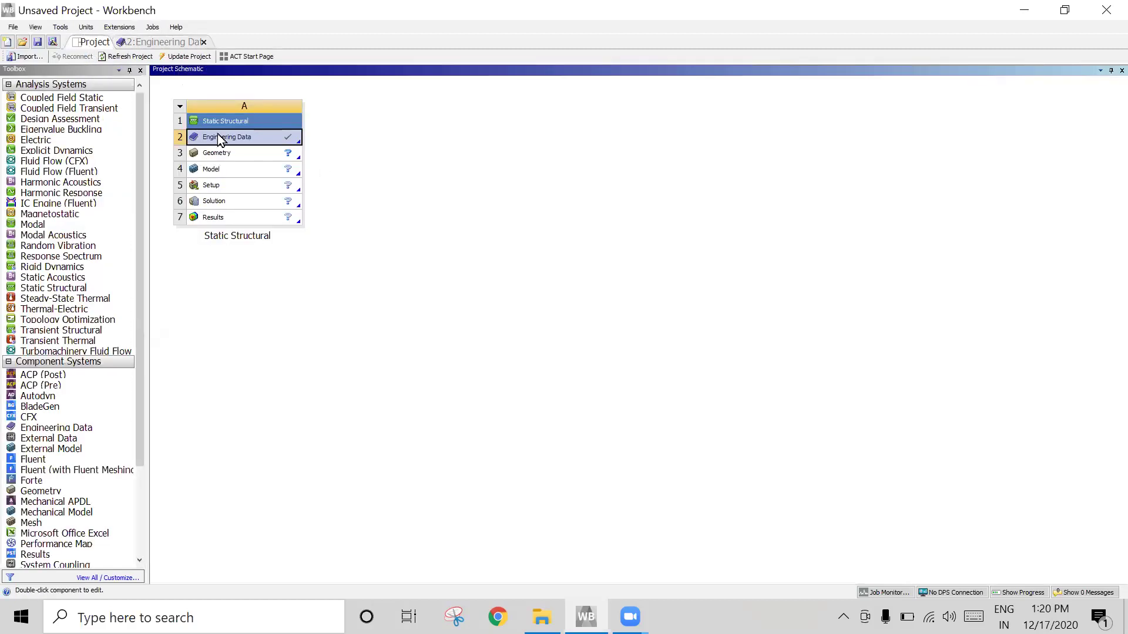
left_click(218, 155)
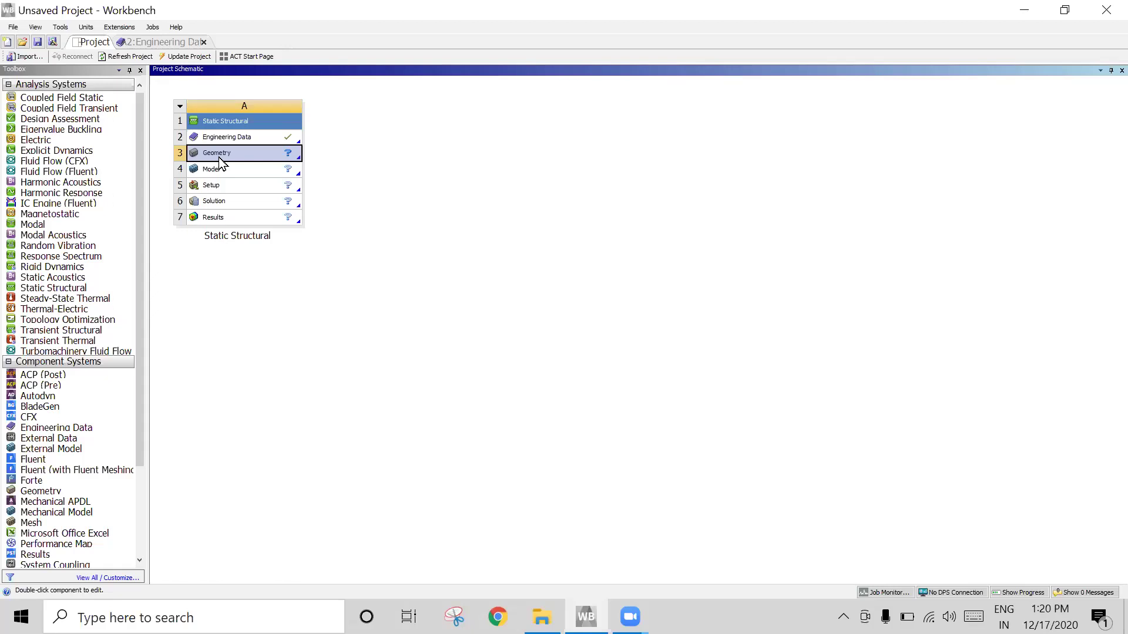
- Import 01 Piston from D:\...\Online Internship\CATIA ASSEMBELY as the system's geometry
right_click(219, 156)
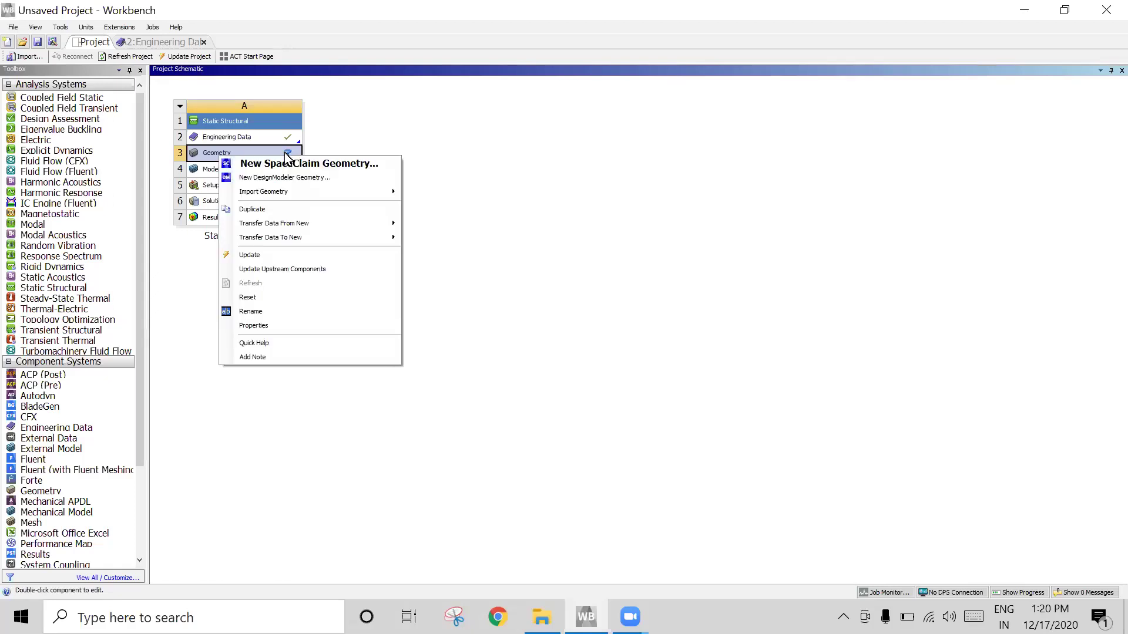
mouse_move(293, 198)
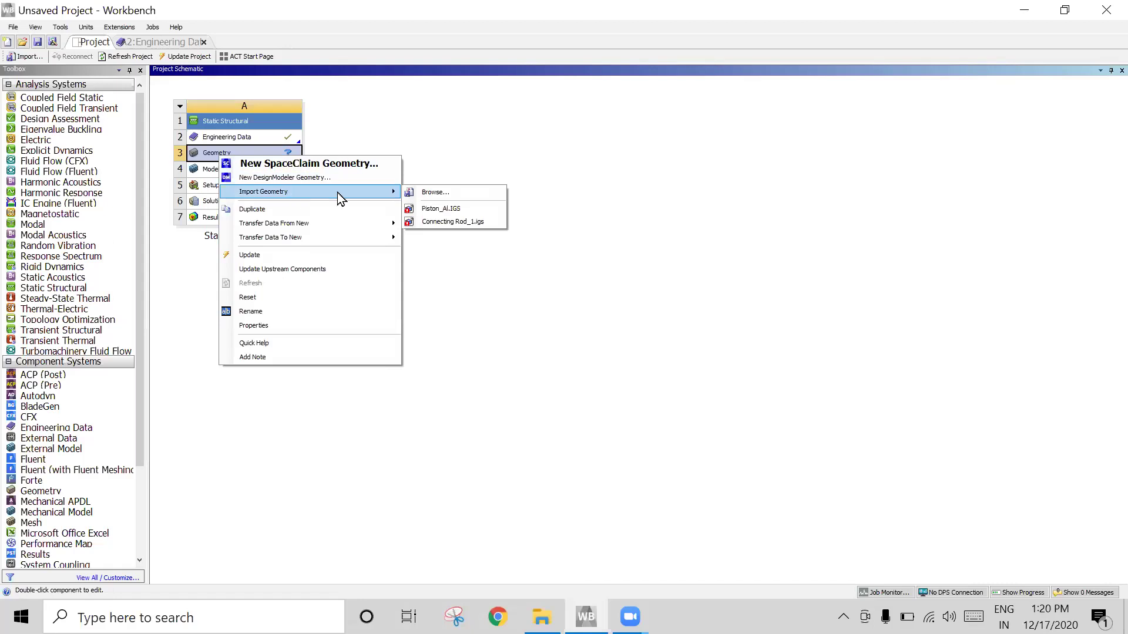
left_click(445, 192)
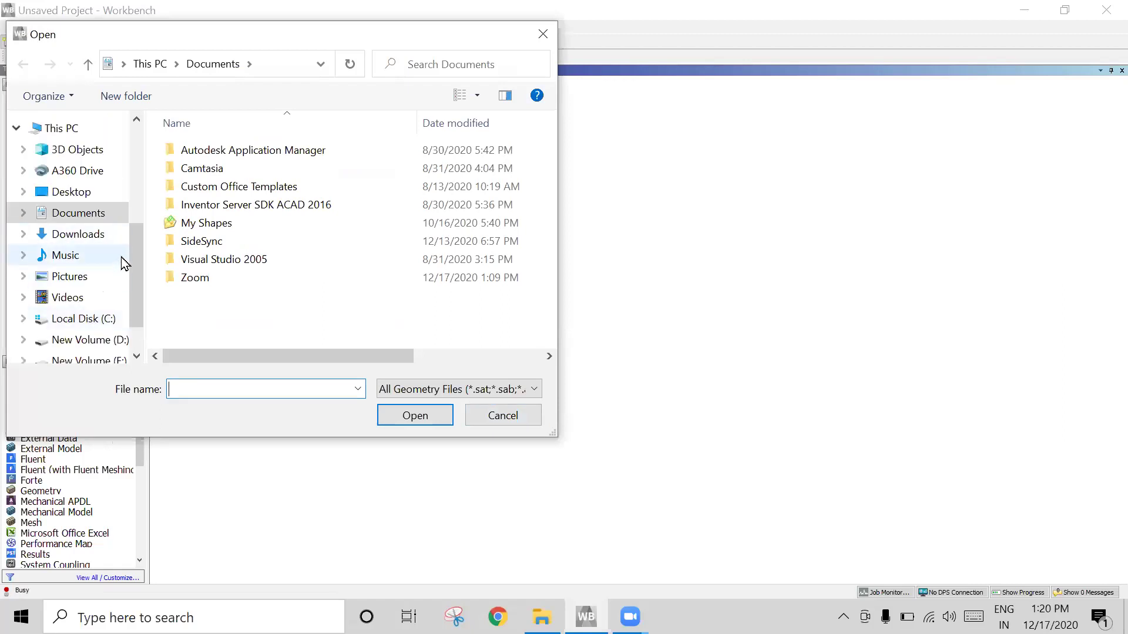
left_click(94, 342)
double_click(200, 154)
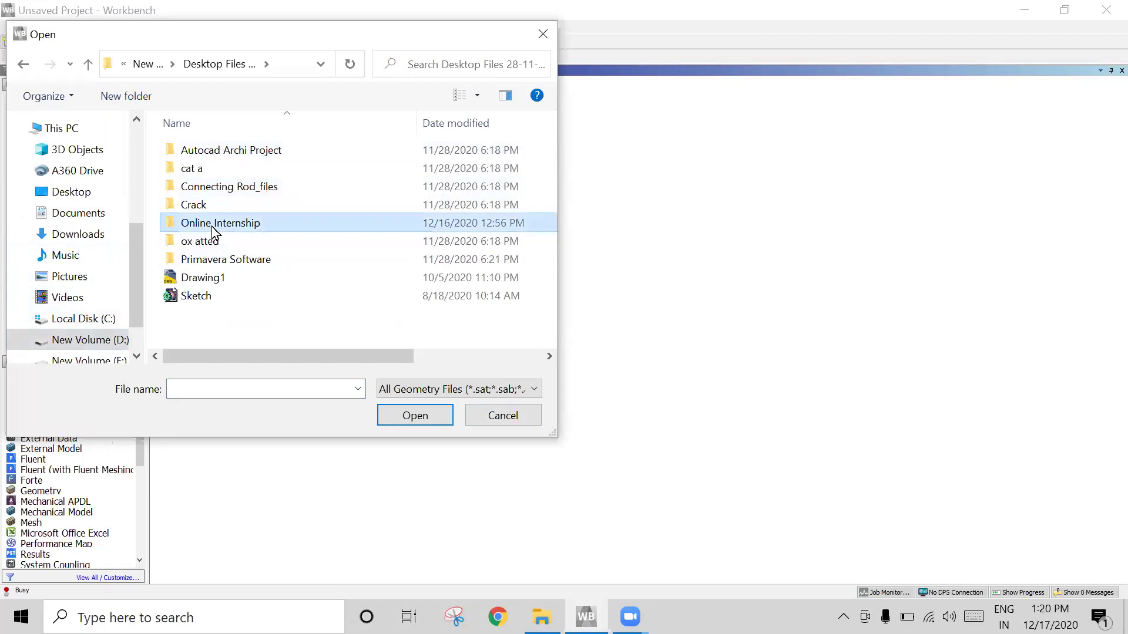
double_click(221, 223)
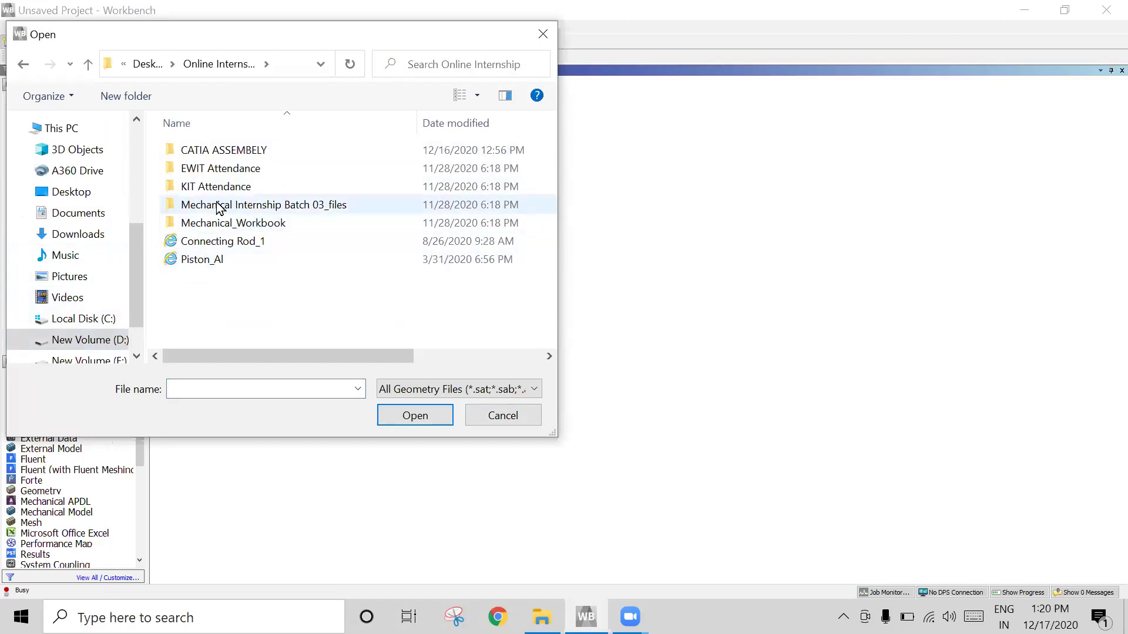
double_click(218, 153)
left_click(257, 154)
double_click(259, 154)
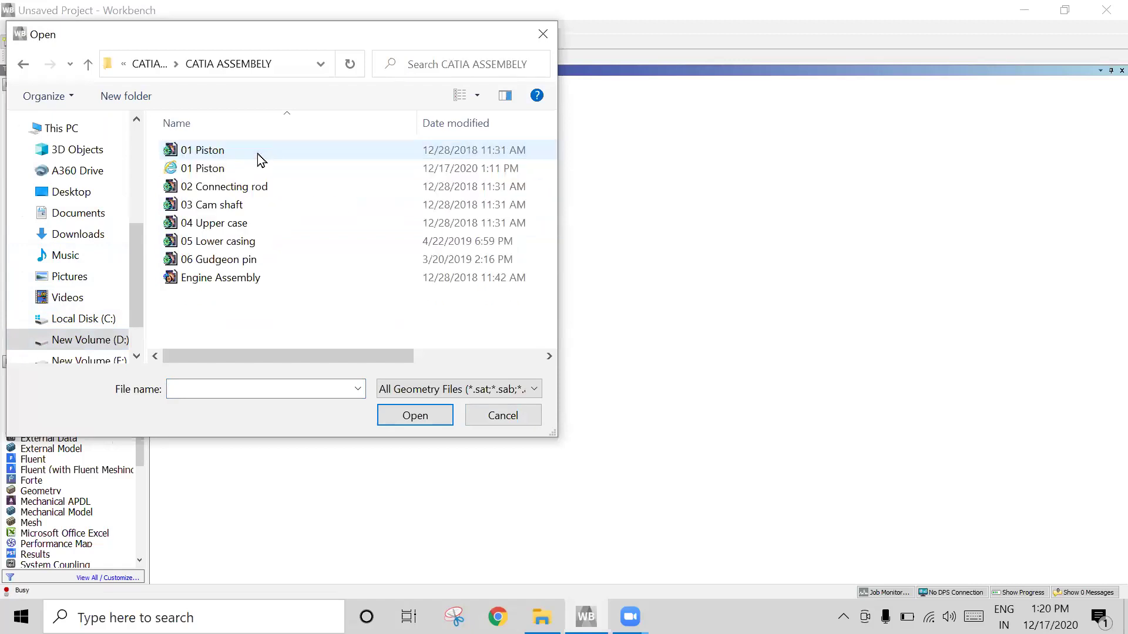
double_click(209, 169)
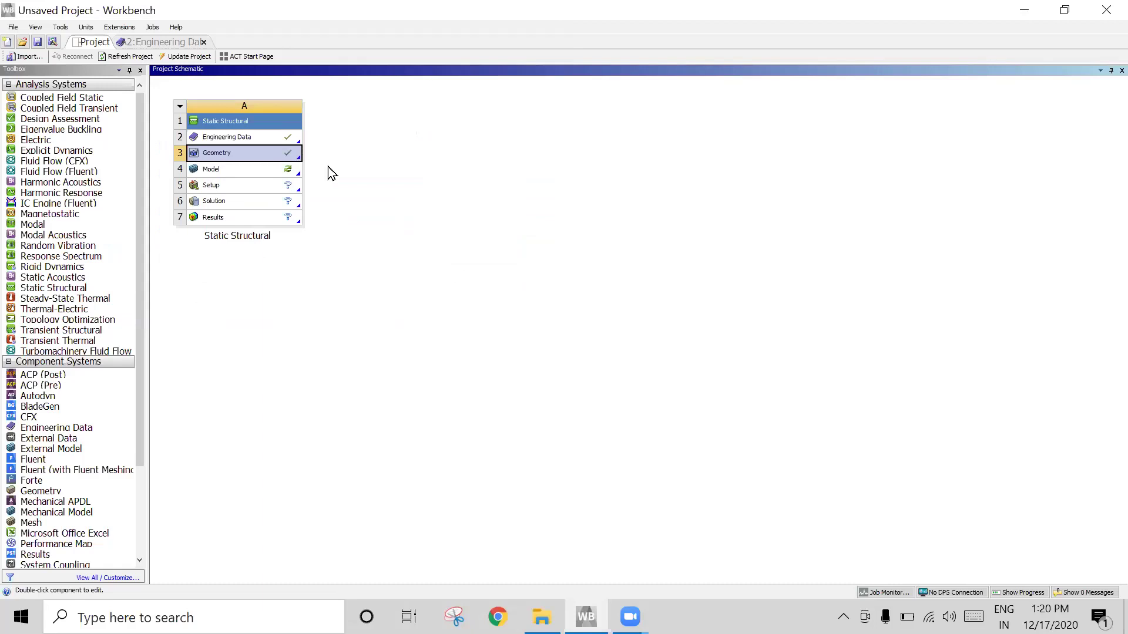
- Launch Mechanical from the Static Structural system's Model cell
left_click(217, 171)
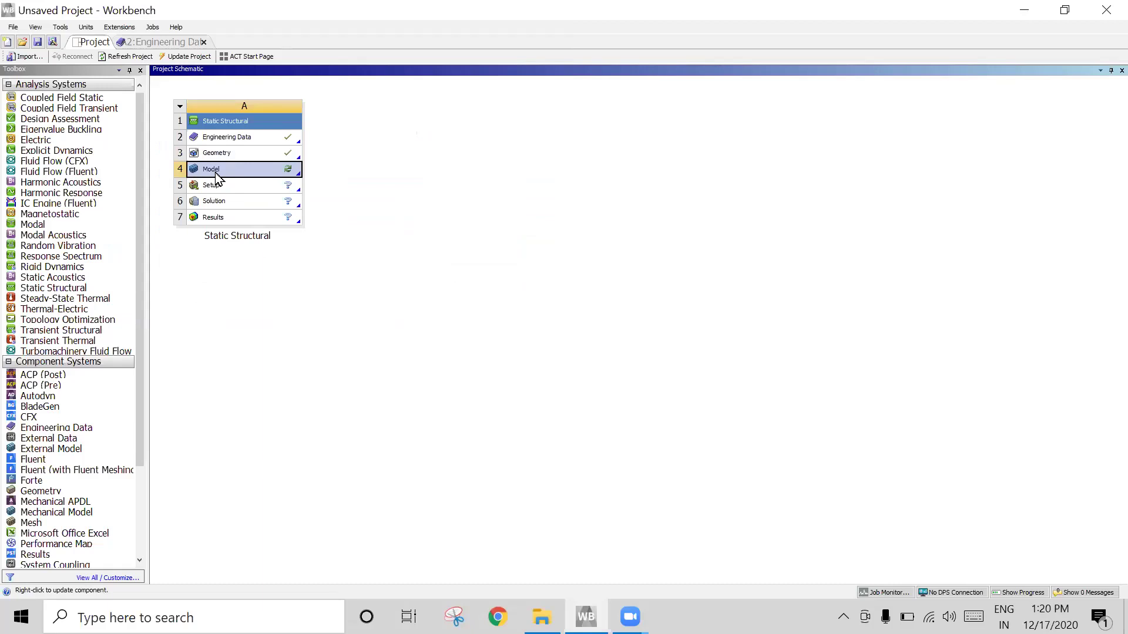
double_click(216, 175)
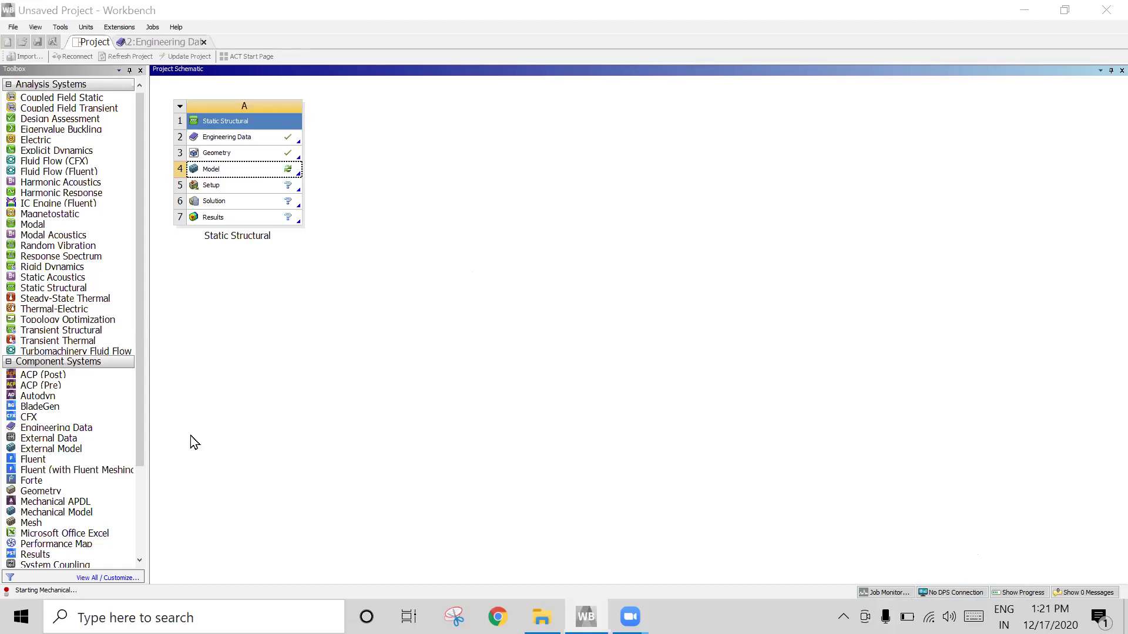
- Wait for Mechanical to start up until its Usage Tips window appears
mouse_move(630, 617)
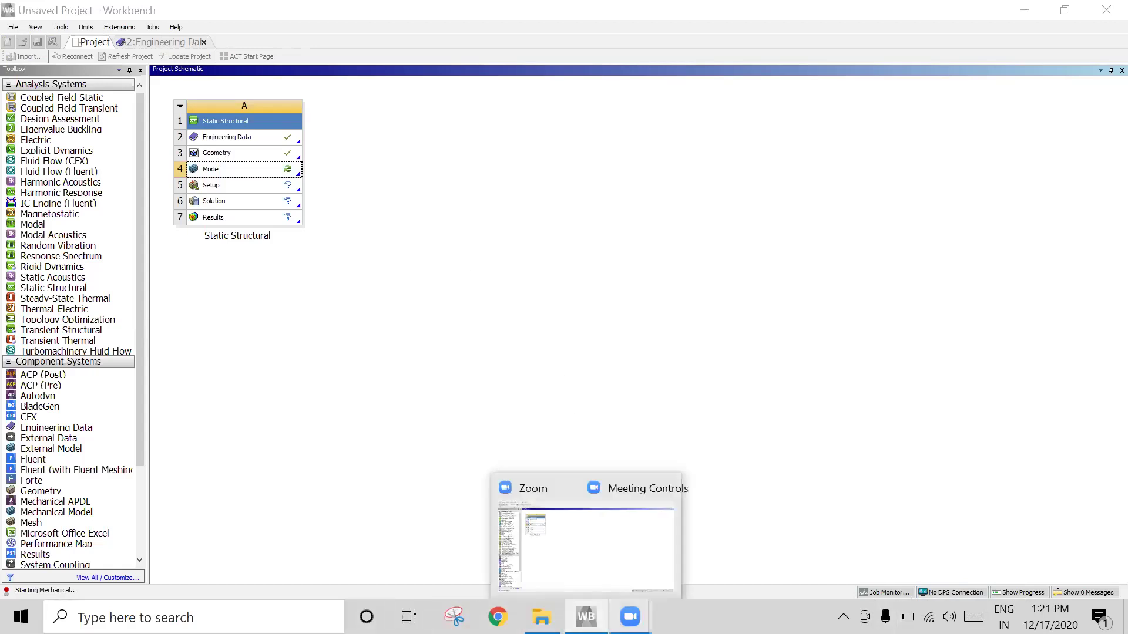
left_click(614, 576)
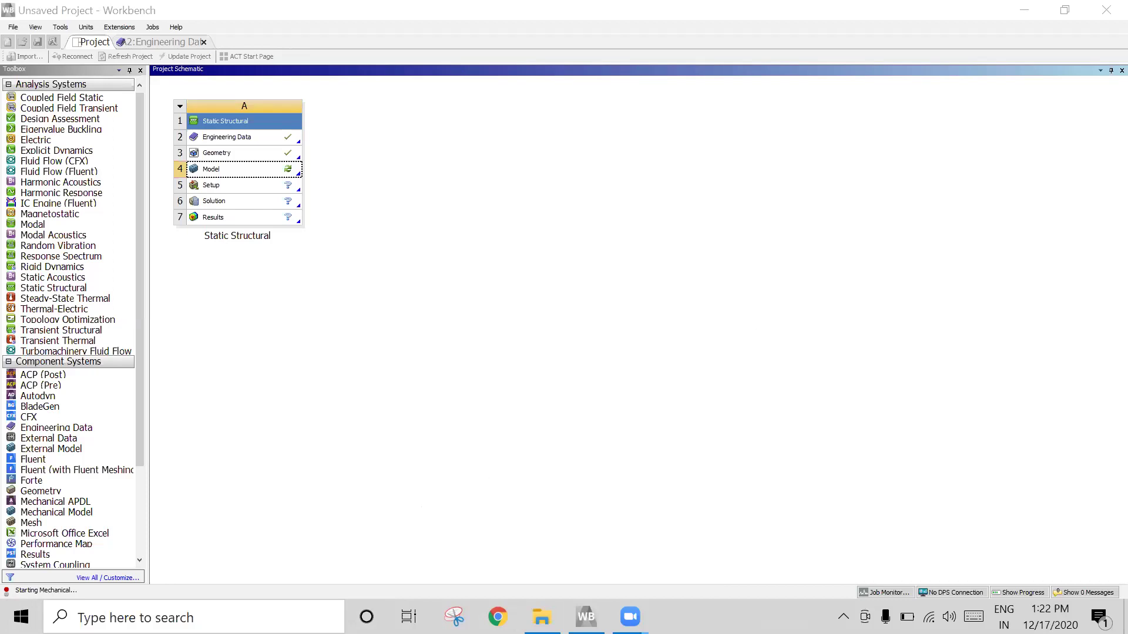
mouse_move(586, 616)
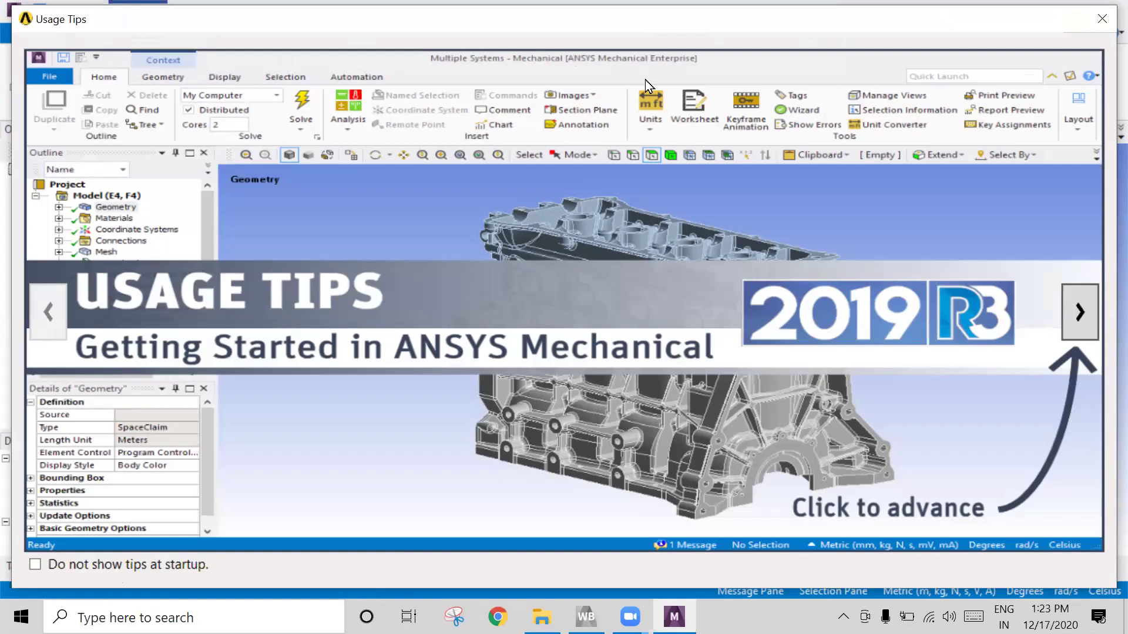
- Close Mechanical's Usage Tips window
left_click(1102, 19)
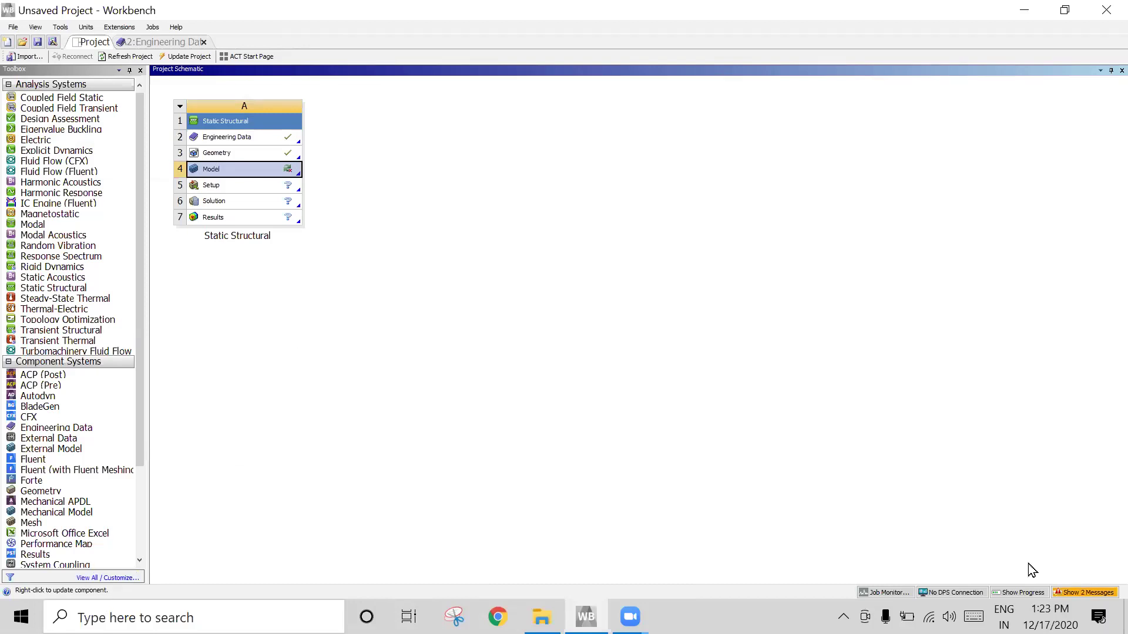
- Relaunch Mechanical from the Model cell
double_click(241, 170)
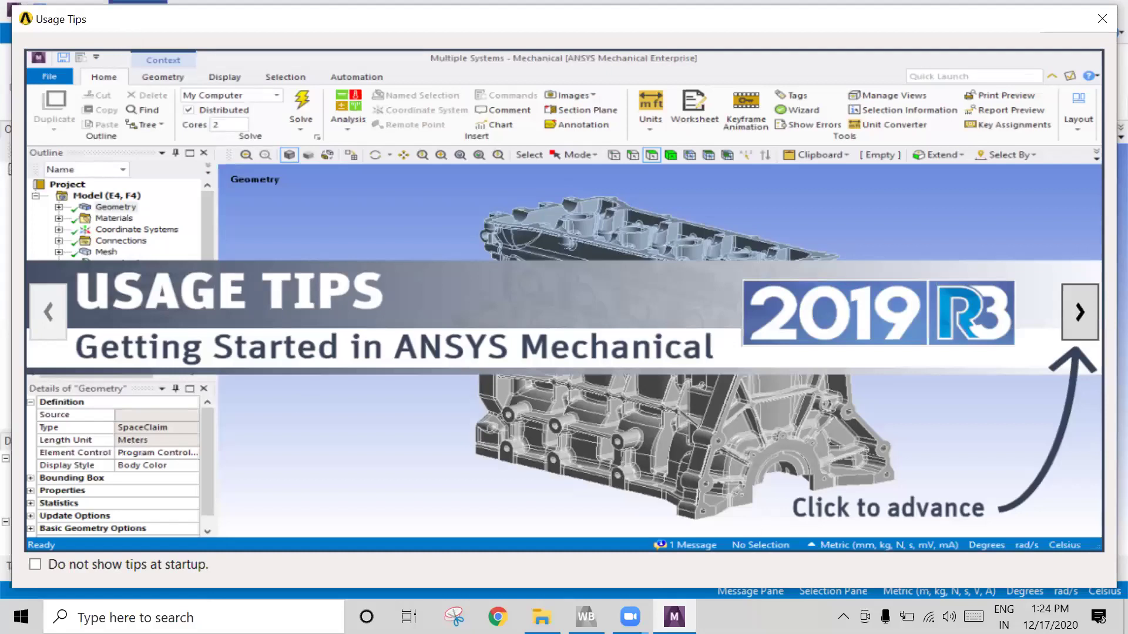
- Check 'Do not show tips at startup' in Mechanical's Usage Tips dialog
left_click(586, 616)
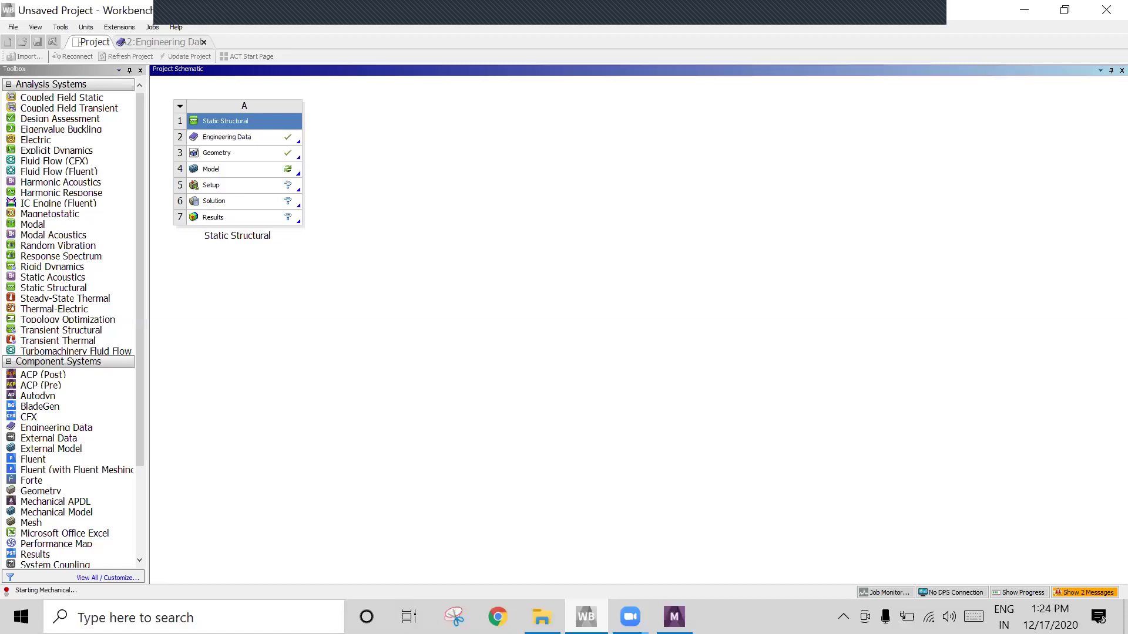
mouse_move(674, 617)
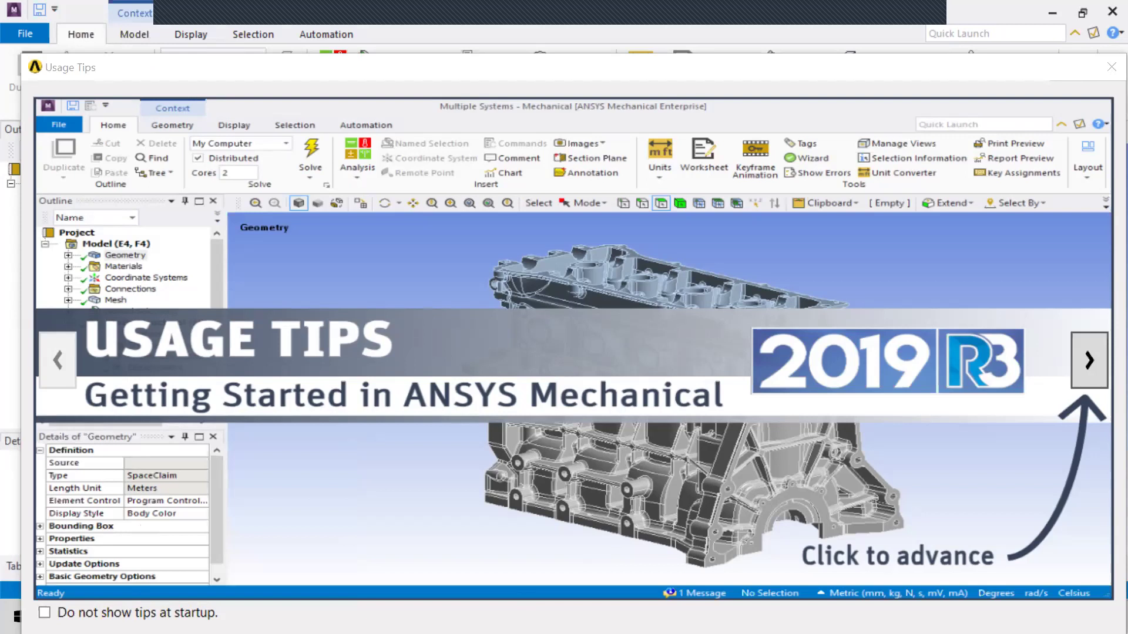
left_click(45, 613)
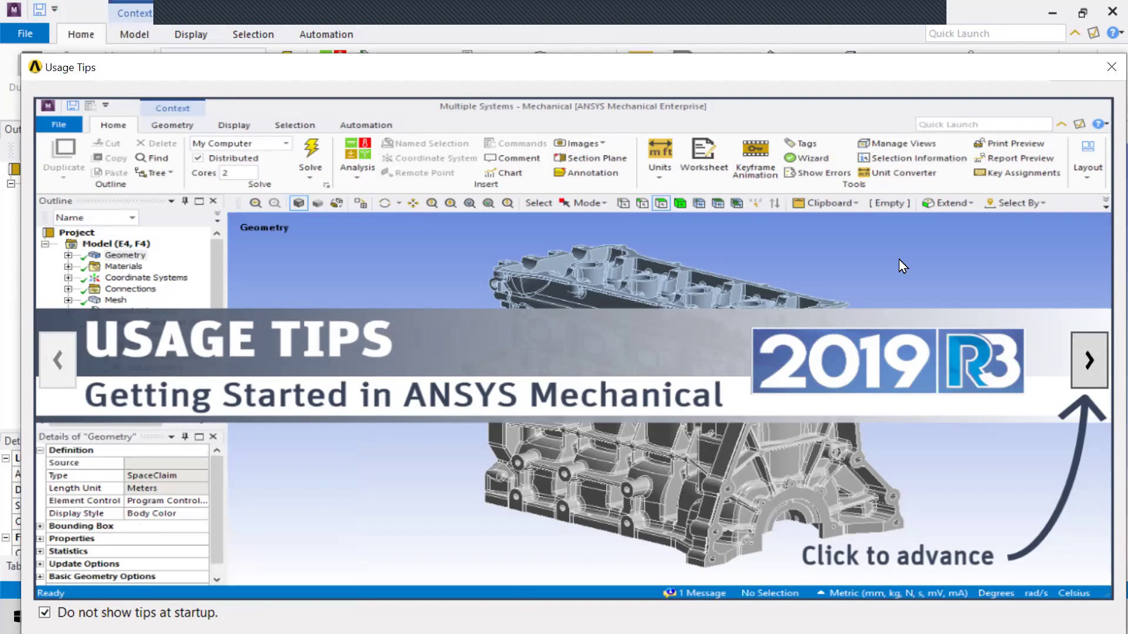
left_click(1106, 69)
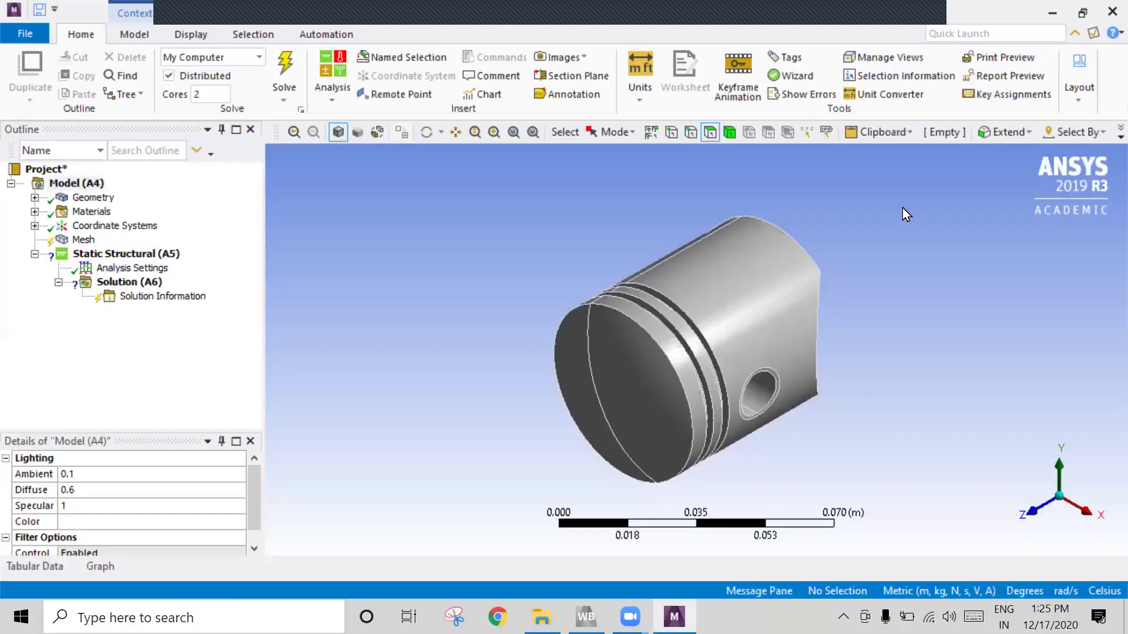
left_click_drag(714, 296, 773, 269)
middle_click_drag(773, 268, 752, 362)
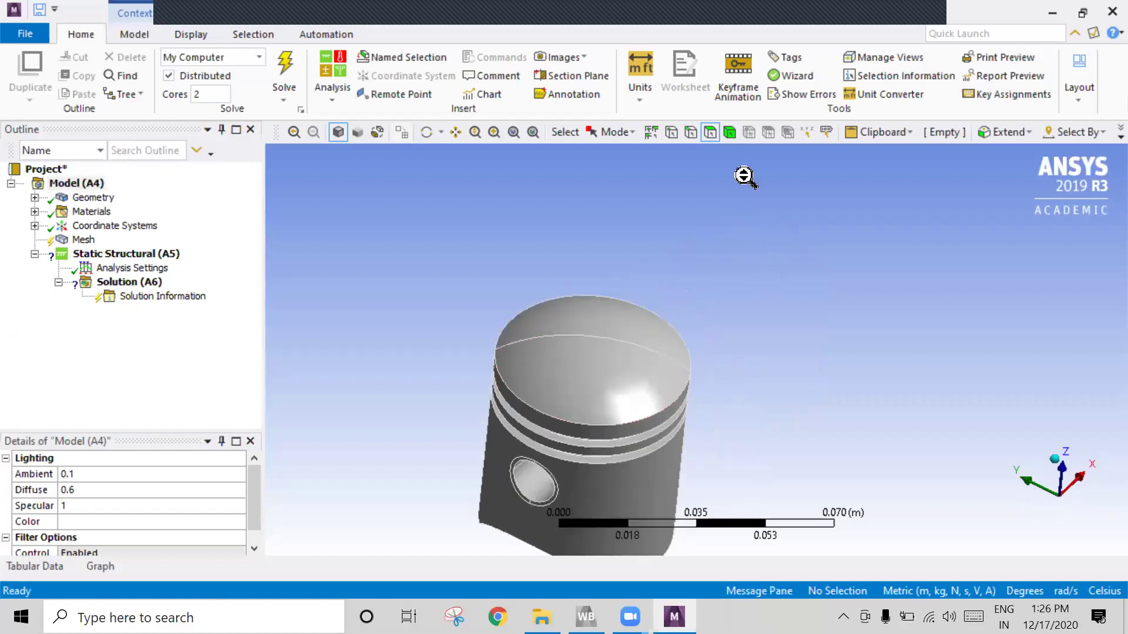
scroll(699, 292, "up", 1)
scroll(734, 262, "down", 1)
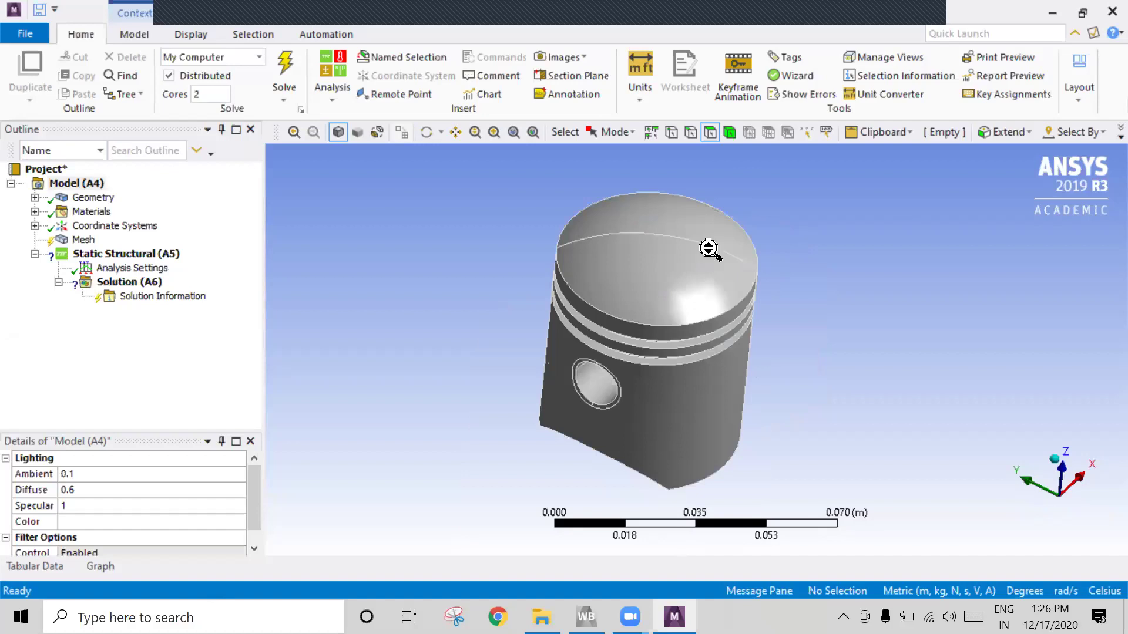
mouse_move(729, 323)
middle_mouse_down()
mouse_move(705, 285)
mouse_move(732, 292)
mouse_move(717, 311)
mouse_move(723, 292)
mouse_move(737, 317)
middle_mouse_up()
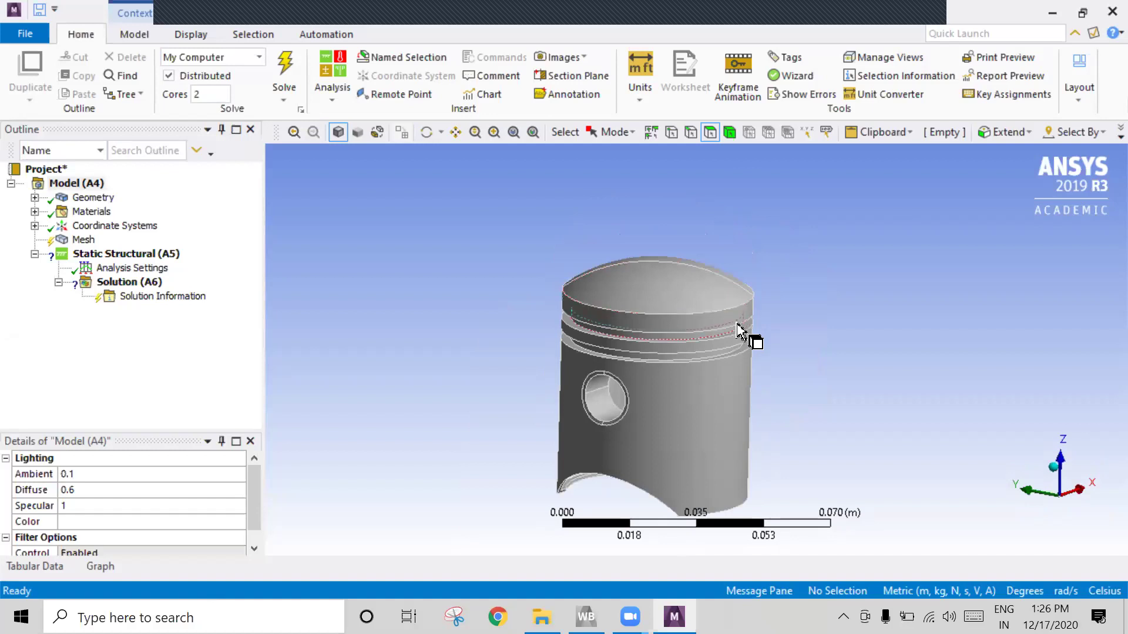
middle_click_drag(672, 372, 674, 347)
middle_click_drag(724, 345, 707, 380)
middle_click_drag(867, 392, 784, 408)
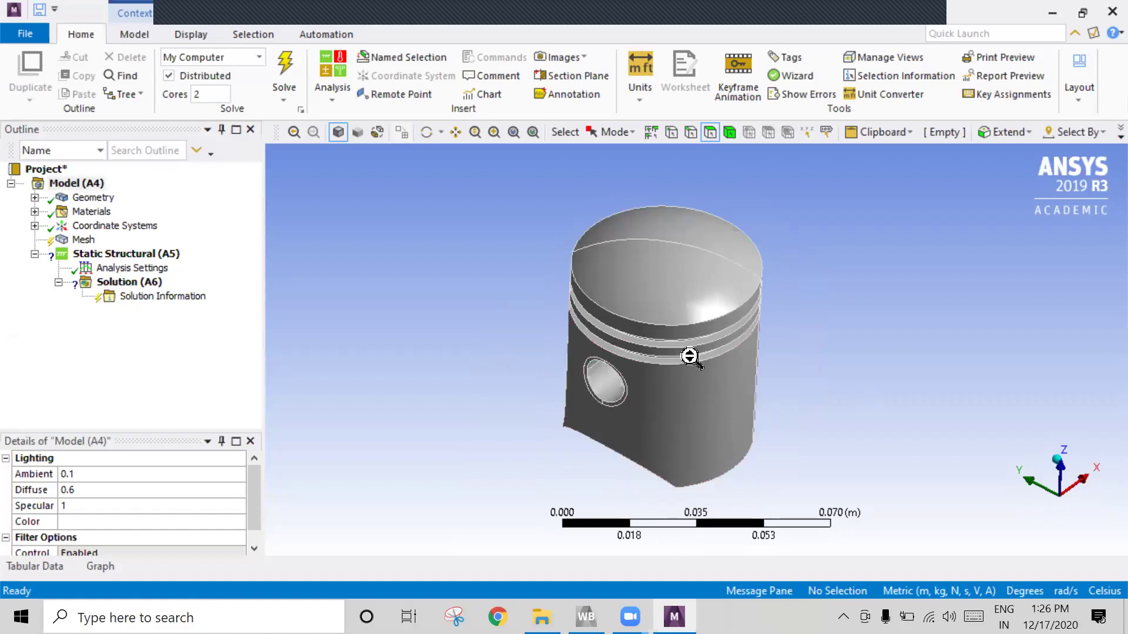
middle_click_drag(851, 368, 1061, 365)
middle_click_drag(999, 333, 710, 312, "ctrl")
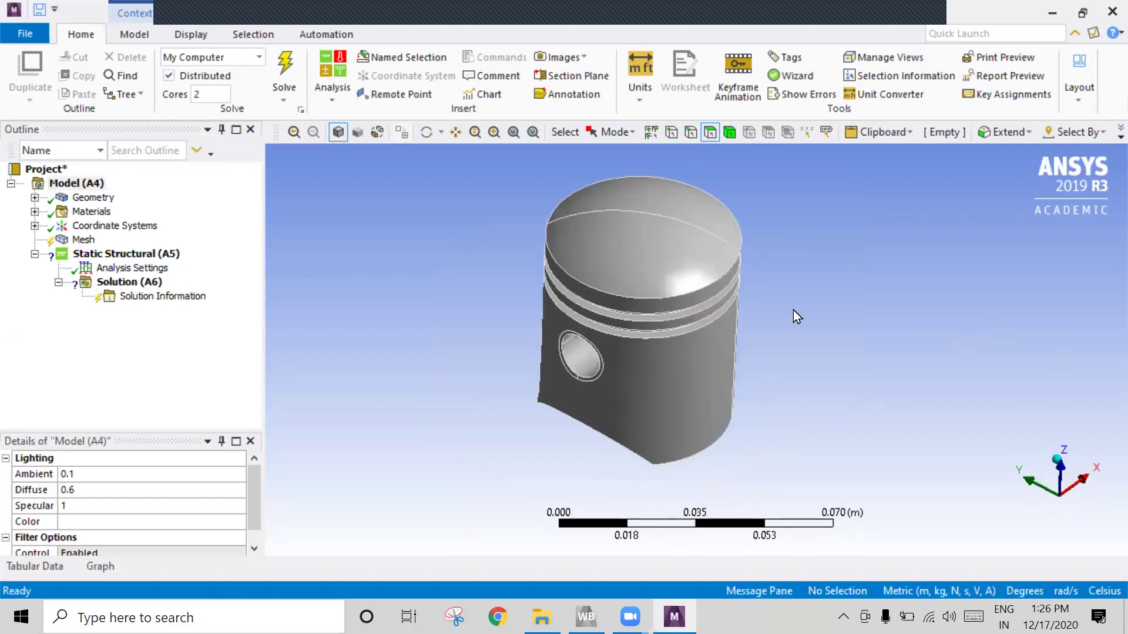
scroll(775, 329, "up", 1)
scroll(734, 288, "up", 1)
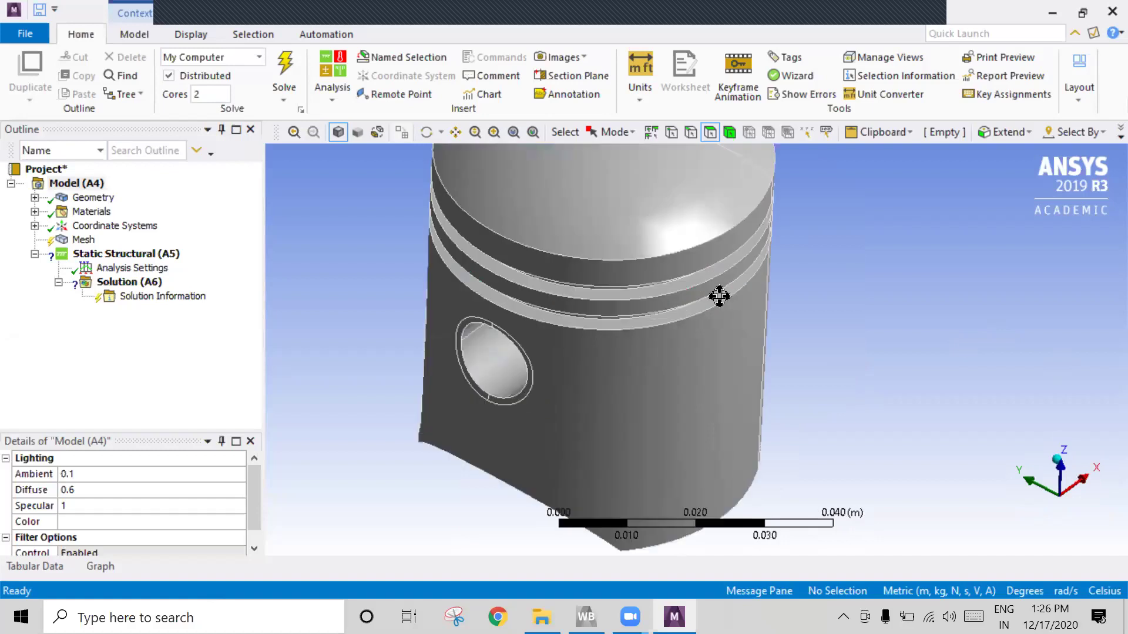
scroll(717, 327, "down", 2)
middle_click_drag(737, 392, 738, 352)
middle_click_drag(848, 346, 829, 383)
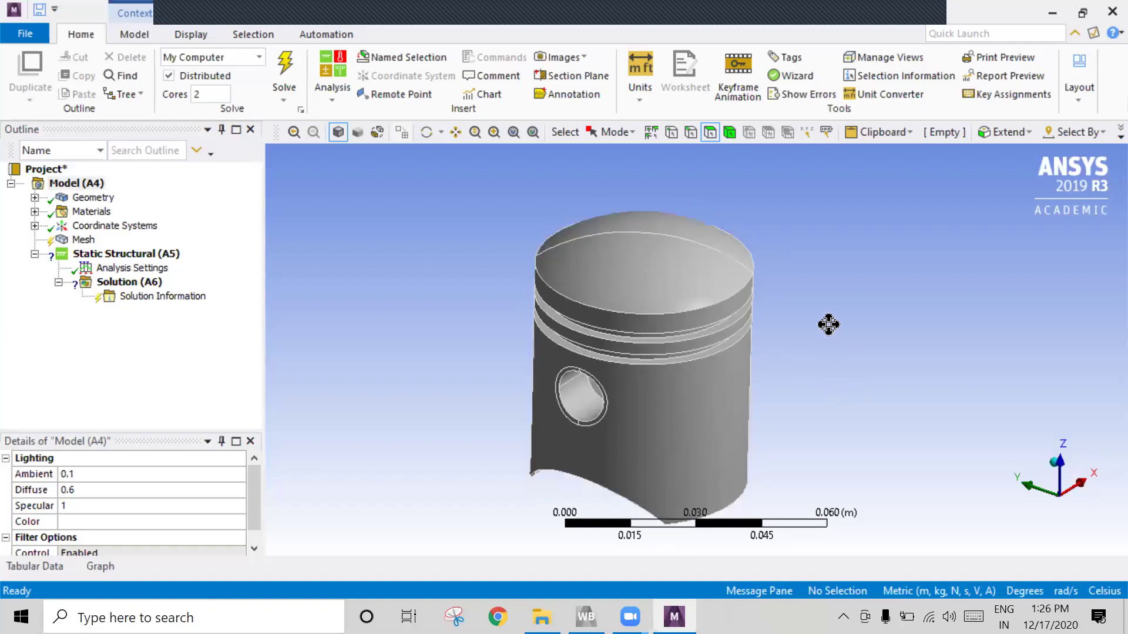
middle_click_drag(1009, 416, 1009, 360, "ctrl")
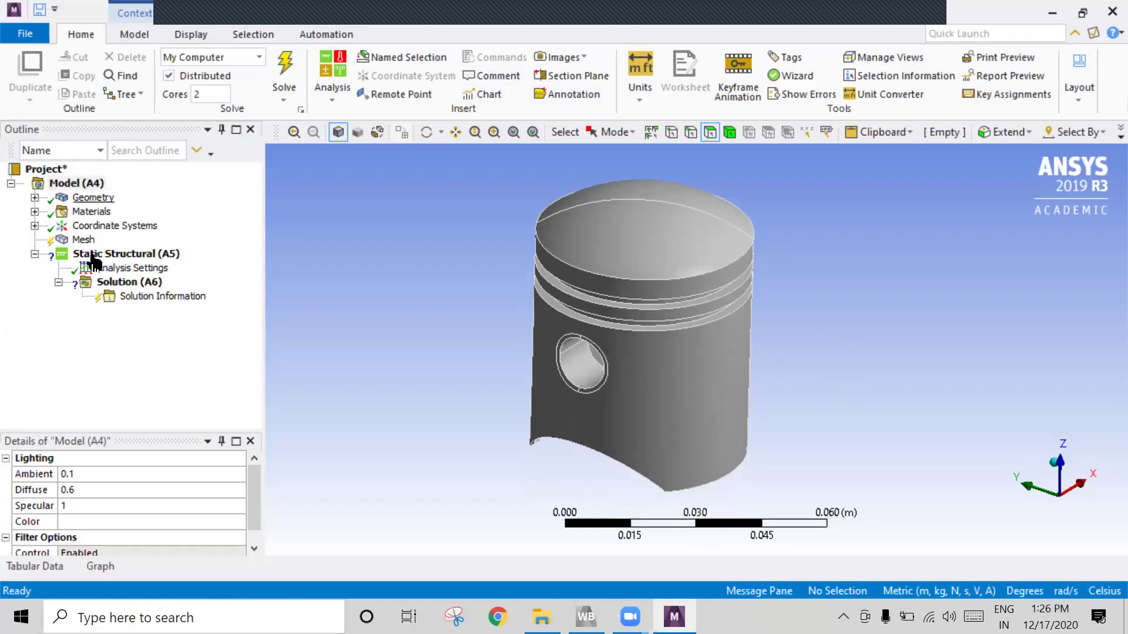
- Expand Geometry to select the piston PartBody, then open the Materials node's material view
left_click(35, 199)
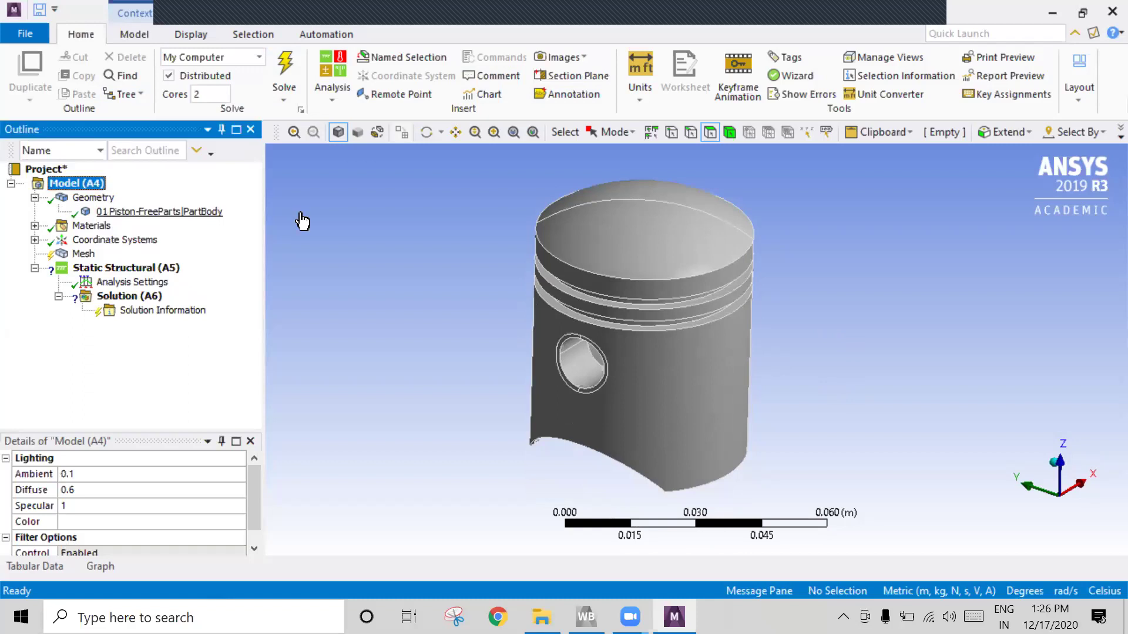
left_click(542, 318)
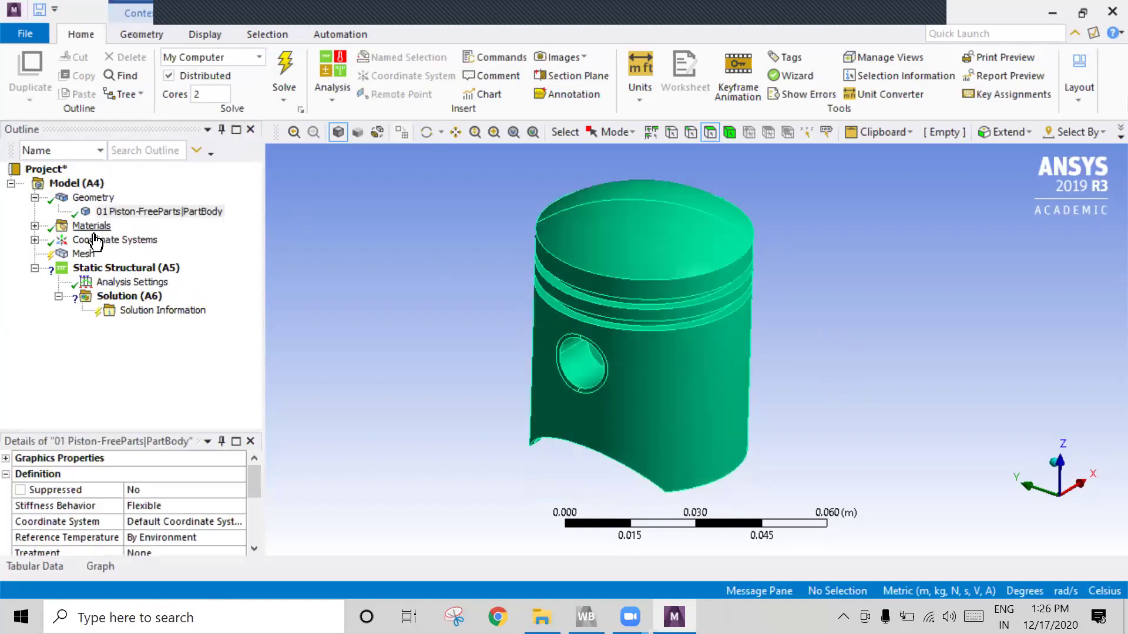
left_click(35, 225)
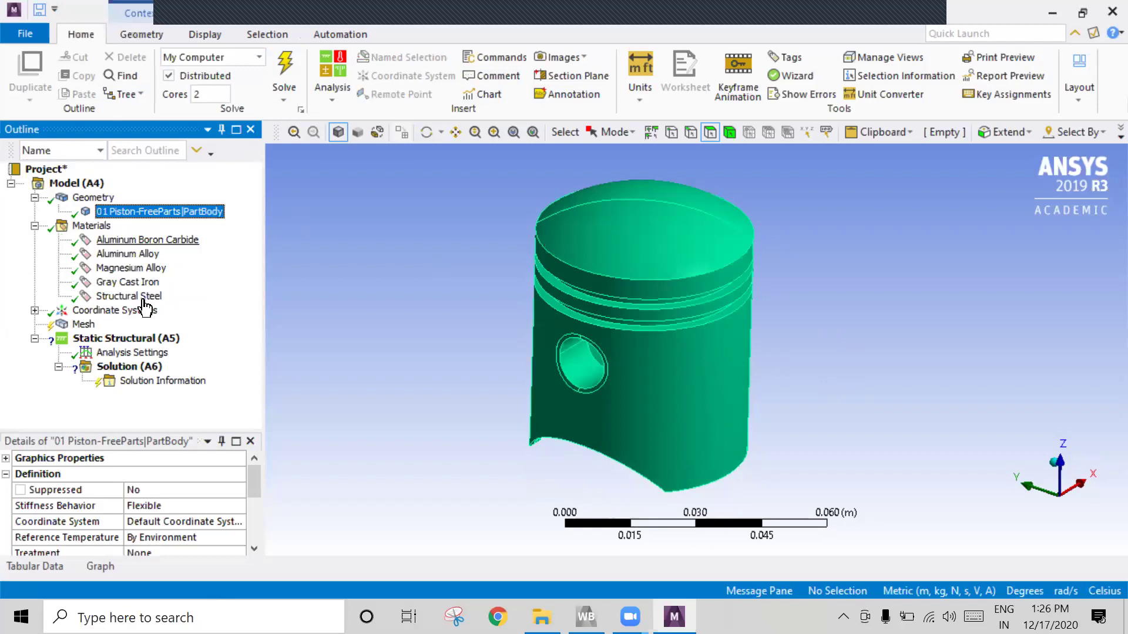
left_click(94, 226)
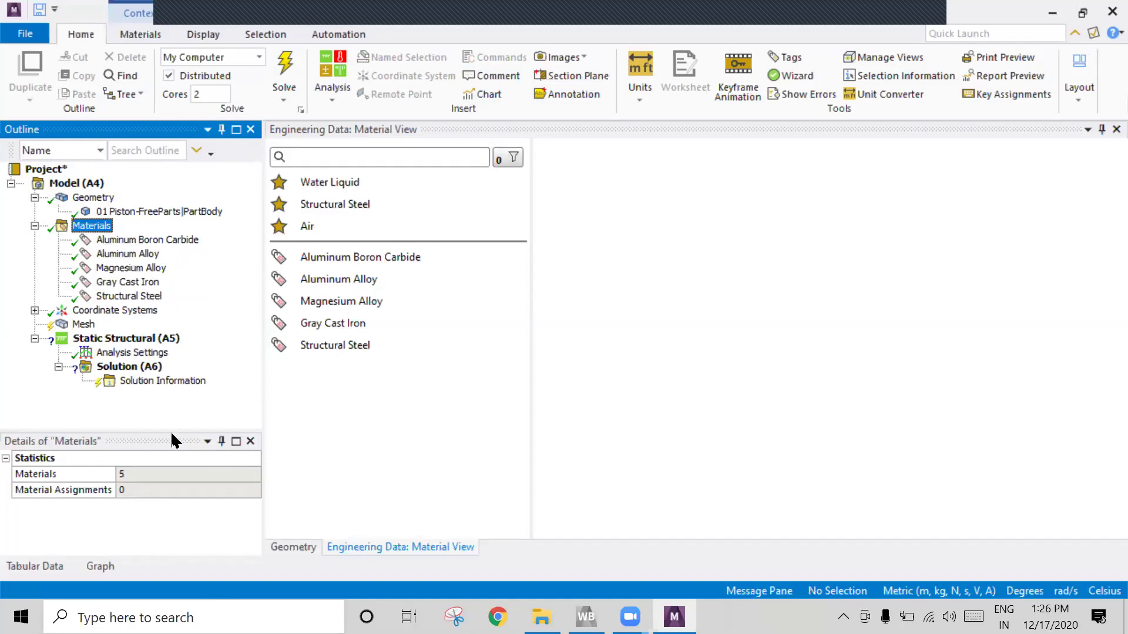
- Review the five loaded materials, viewing Aluminum Boron Carbide and Structural Steel properties
left_click(147, 486)
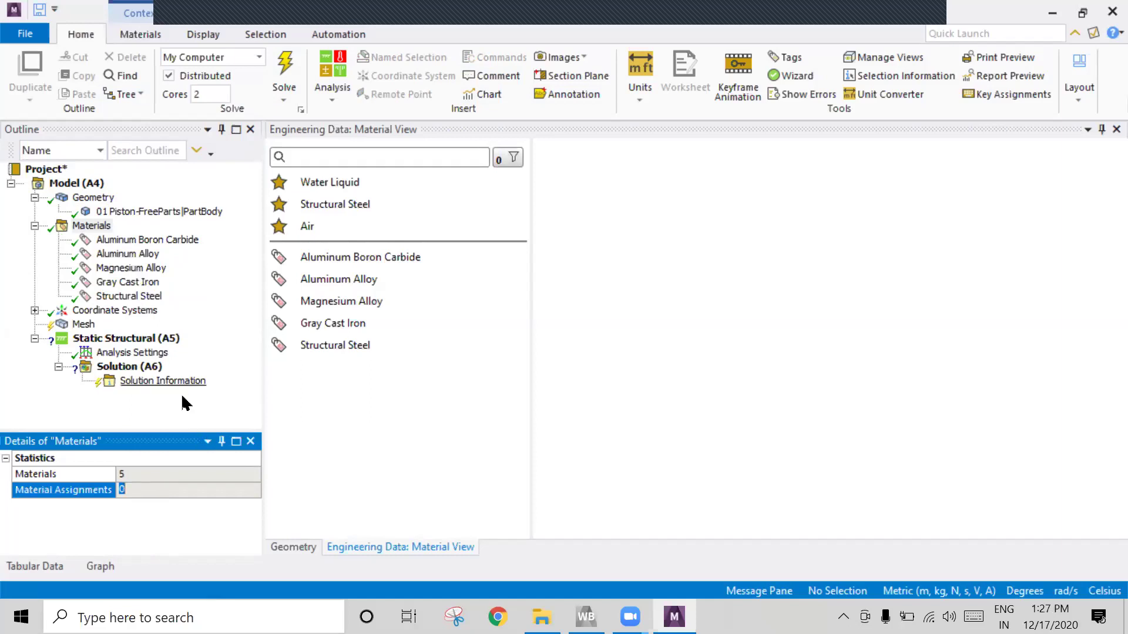
left_click(198, 411)
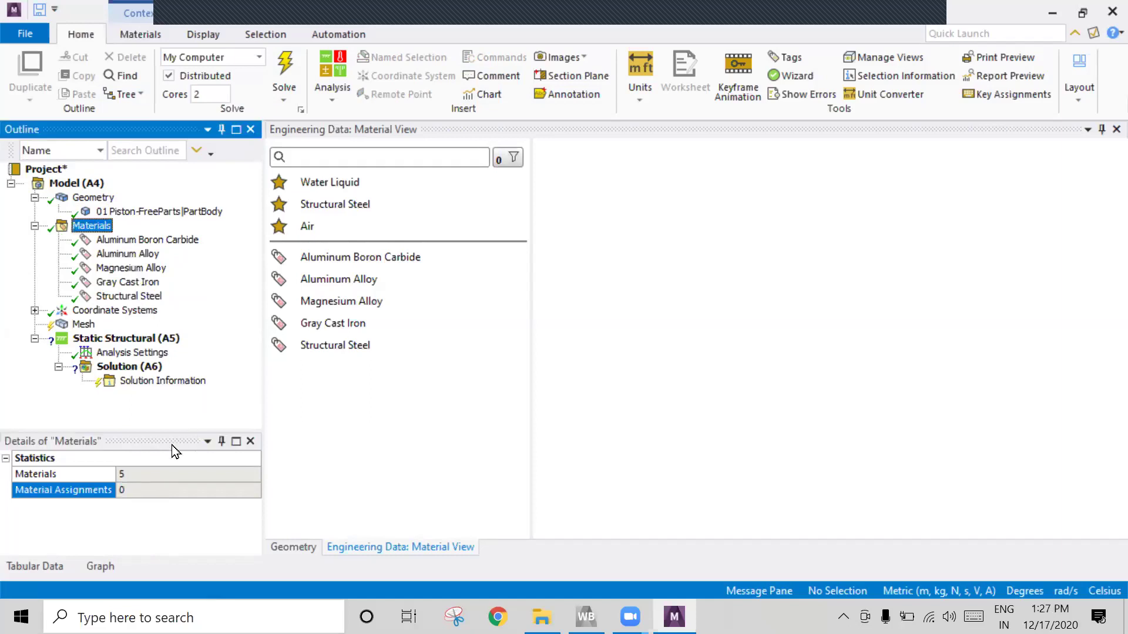
left_click(96, 236)
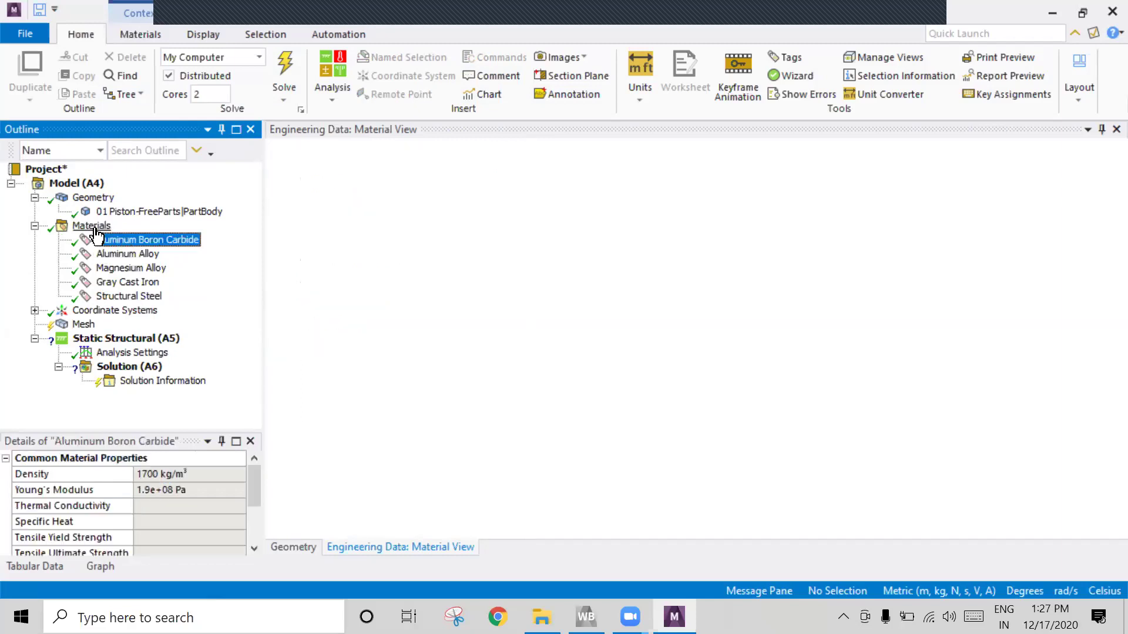
left_click(93, 226)
left_click(391, 262)
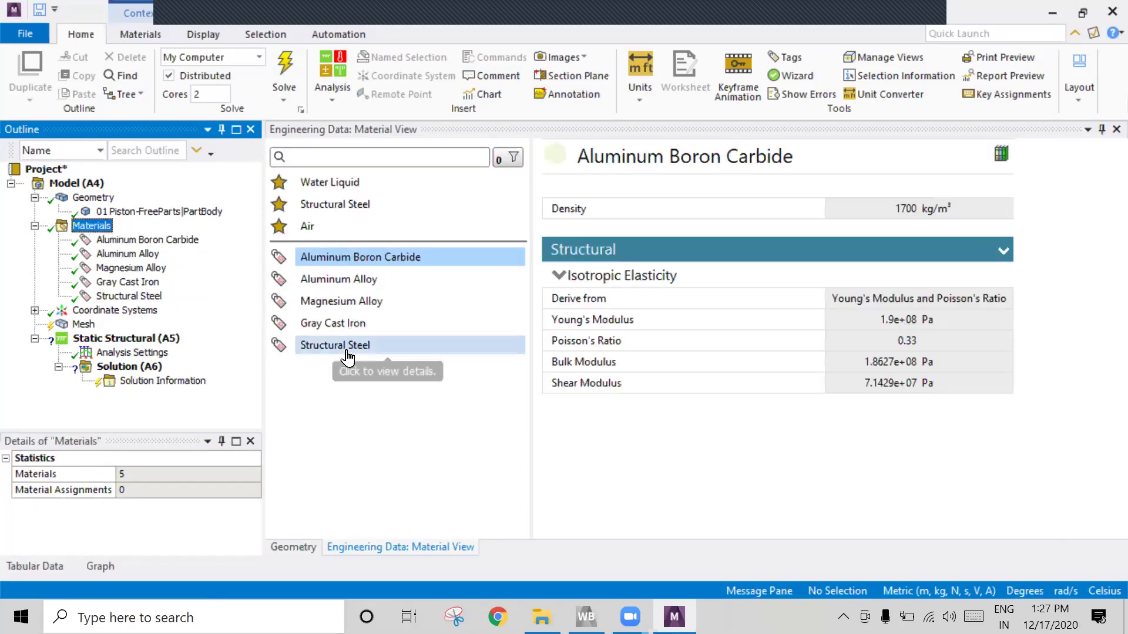
left_click(345, 347)
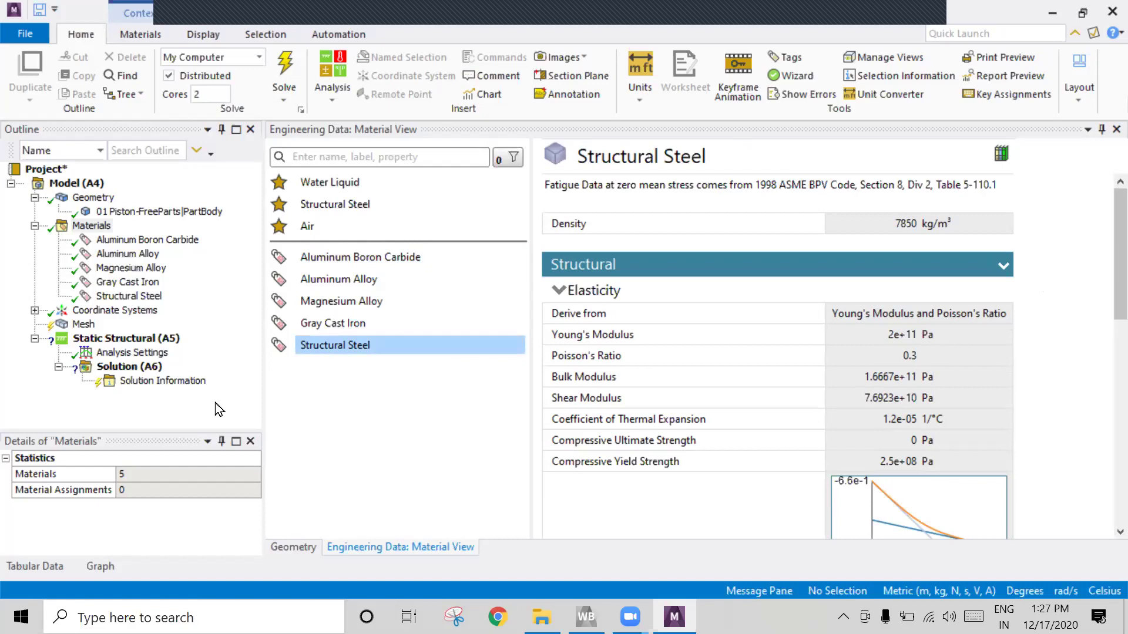
left_click(151, 223)
- Change the piston PartBody's Material Assignment from Structural Steel to Aluminum Alloy
left_click(151, 216)
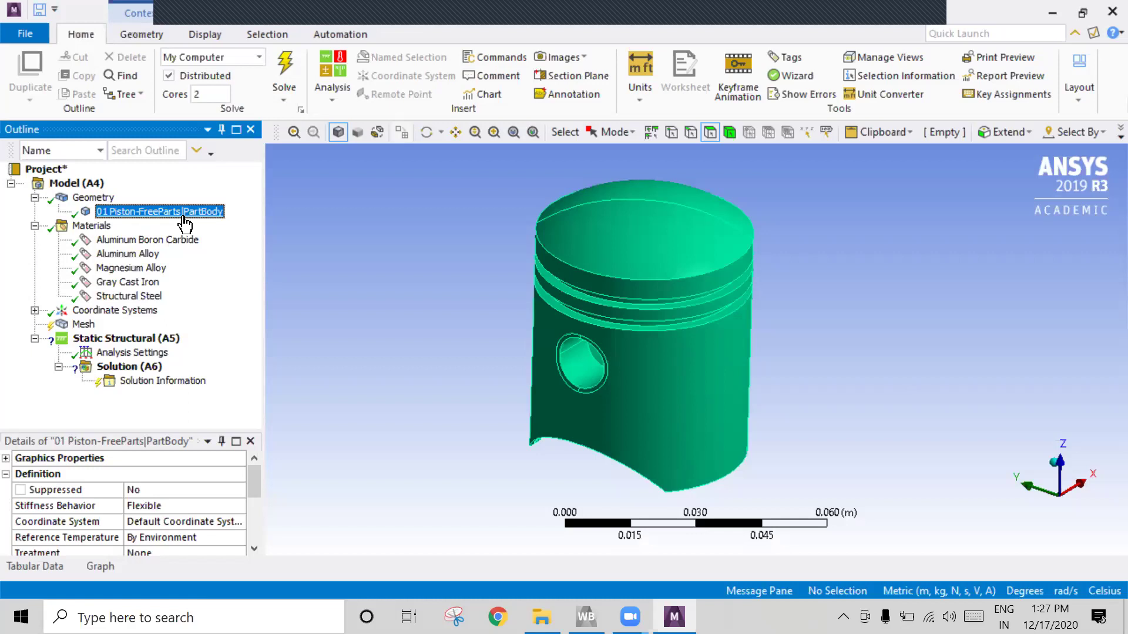
left_click_drag(254, 491, 253, 504)
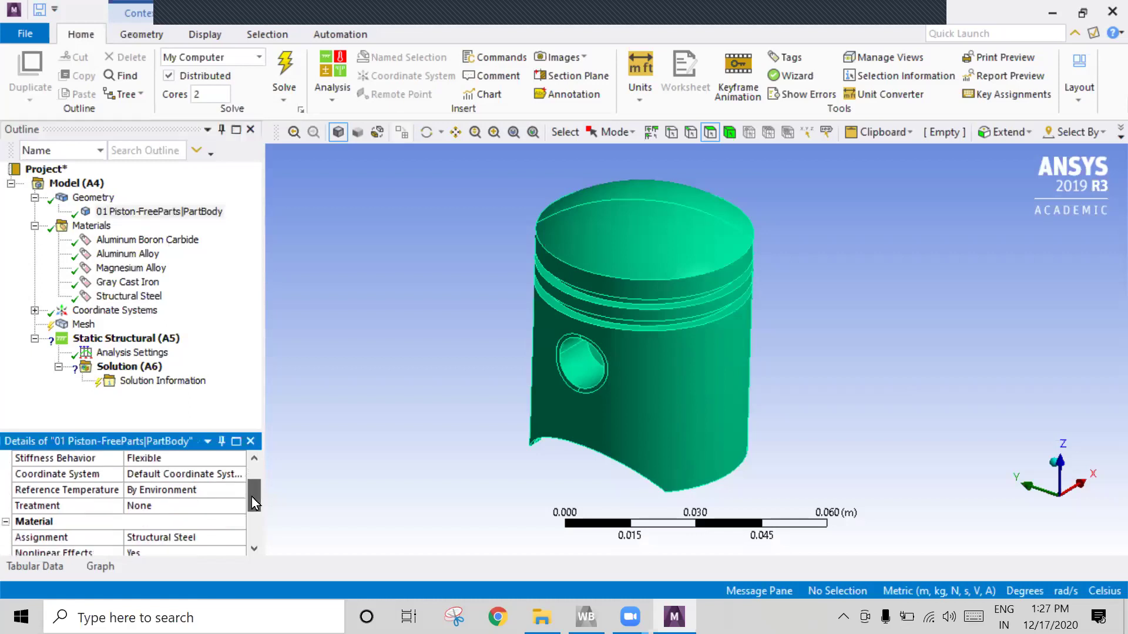
left_click(131, 216)
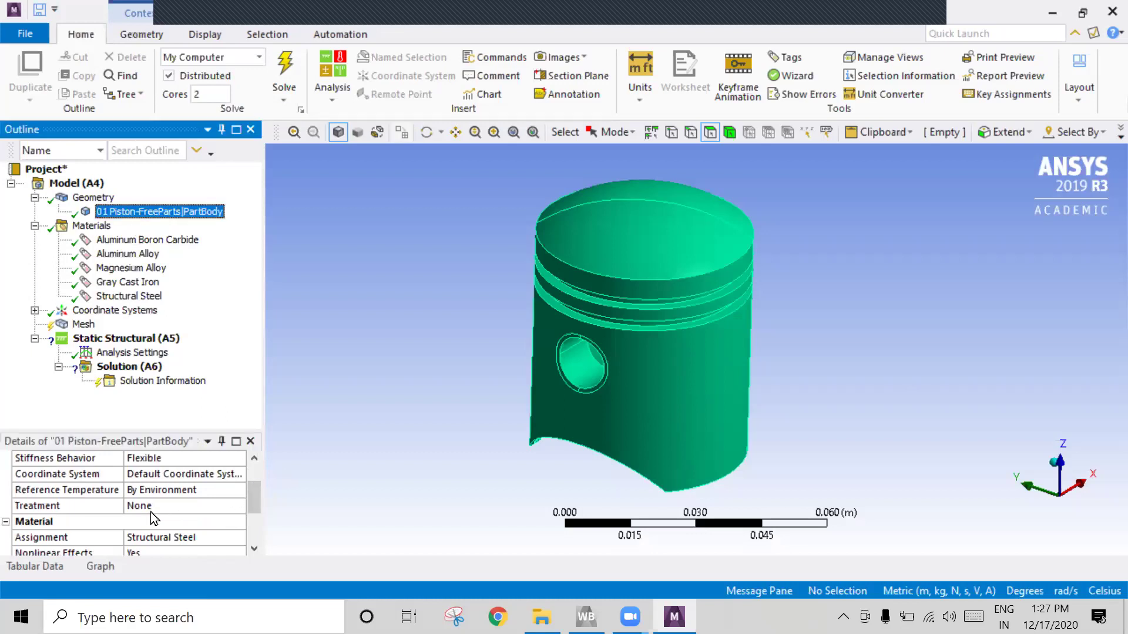
left_click(193, 542)
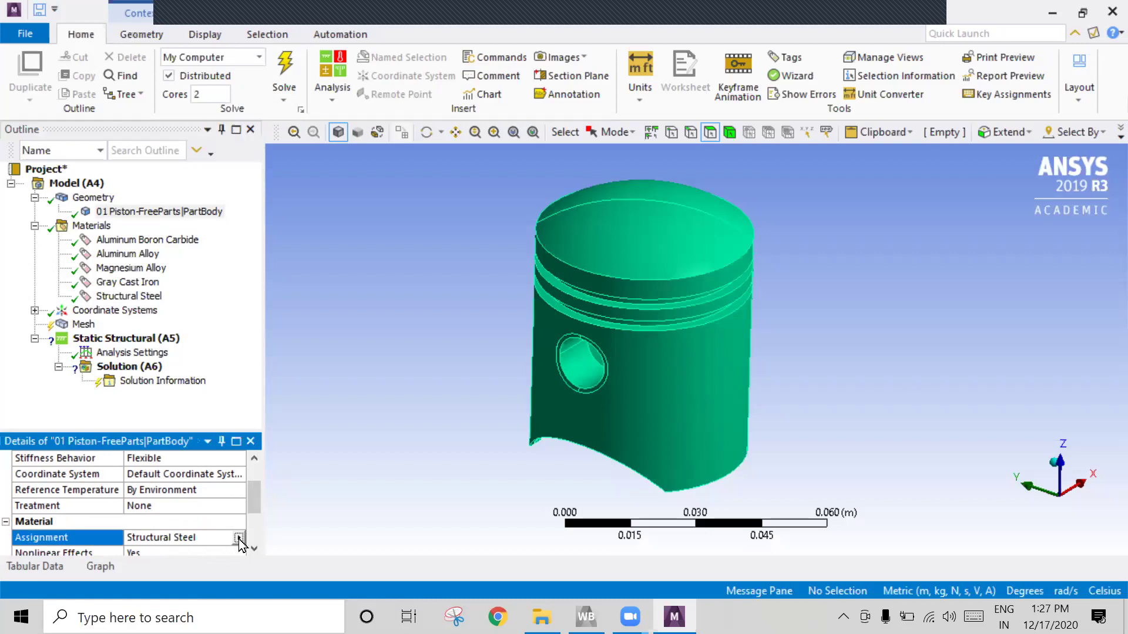
left_click(239, 539)
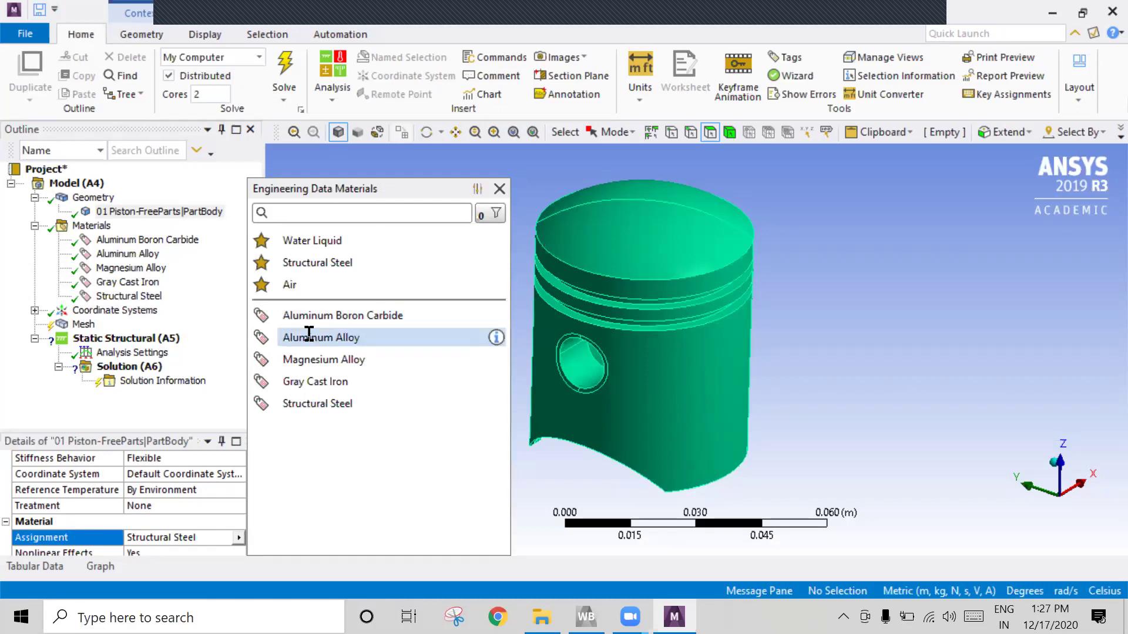
left_click(151, 553)
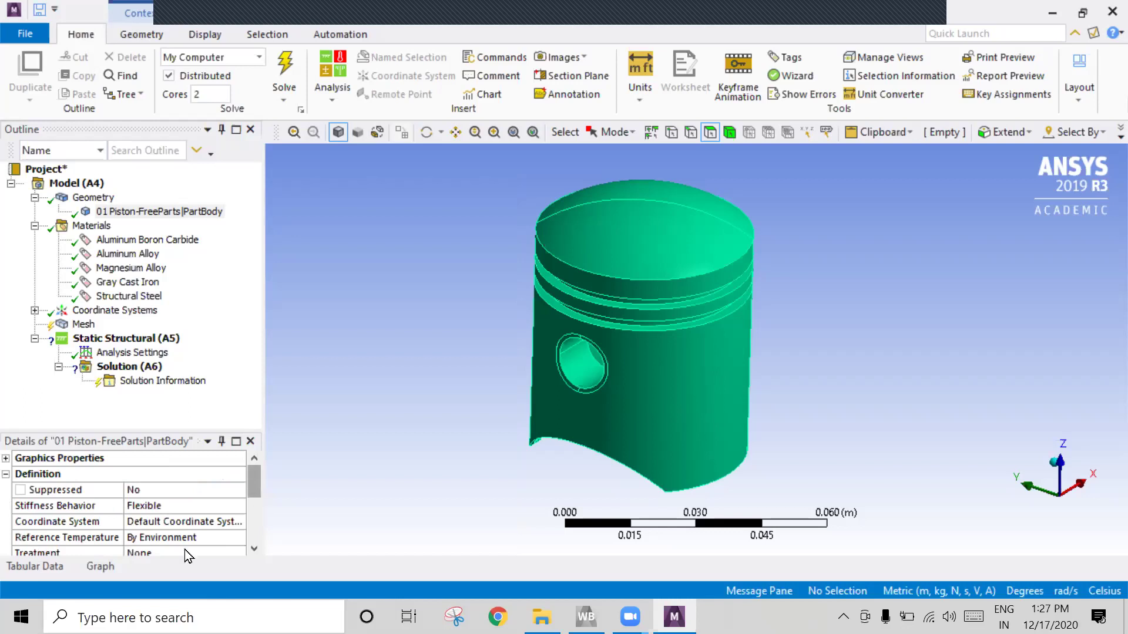
scroll(188, 553, "down", 2)
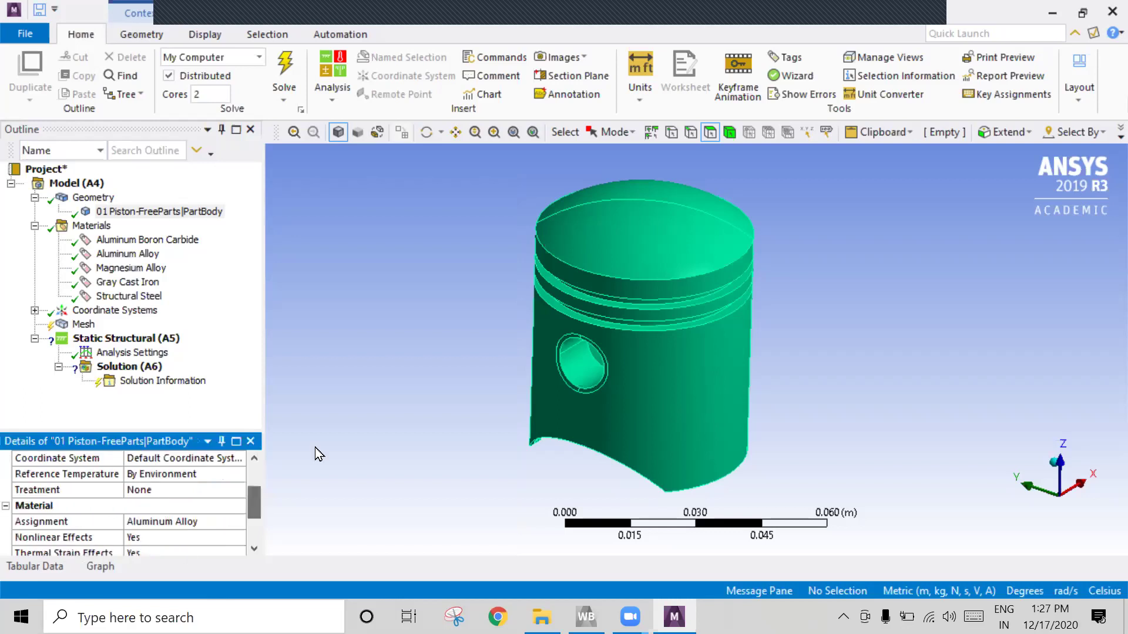
left_click(35, 226)
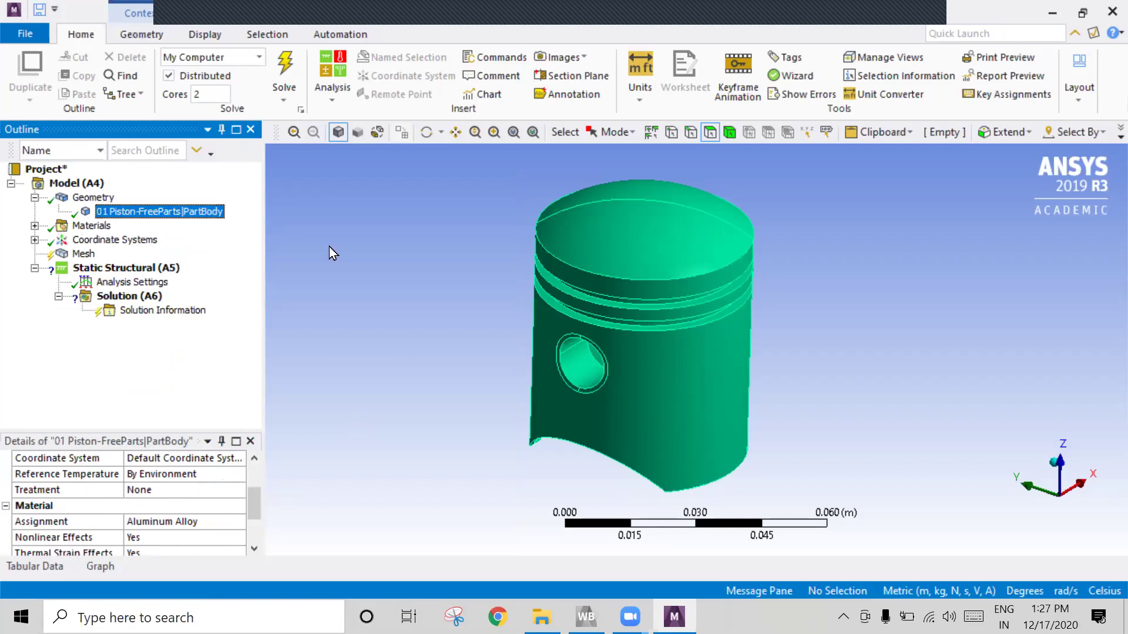
- In the Mesh details' Sizing group, set Span Angle Center to Fine
key("Left")
key("Left")
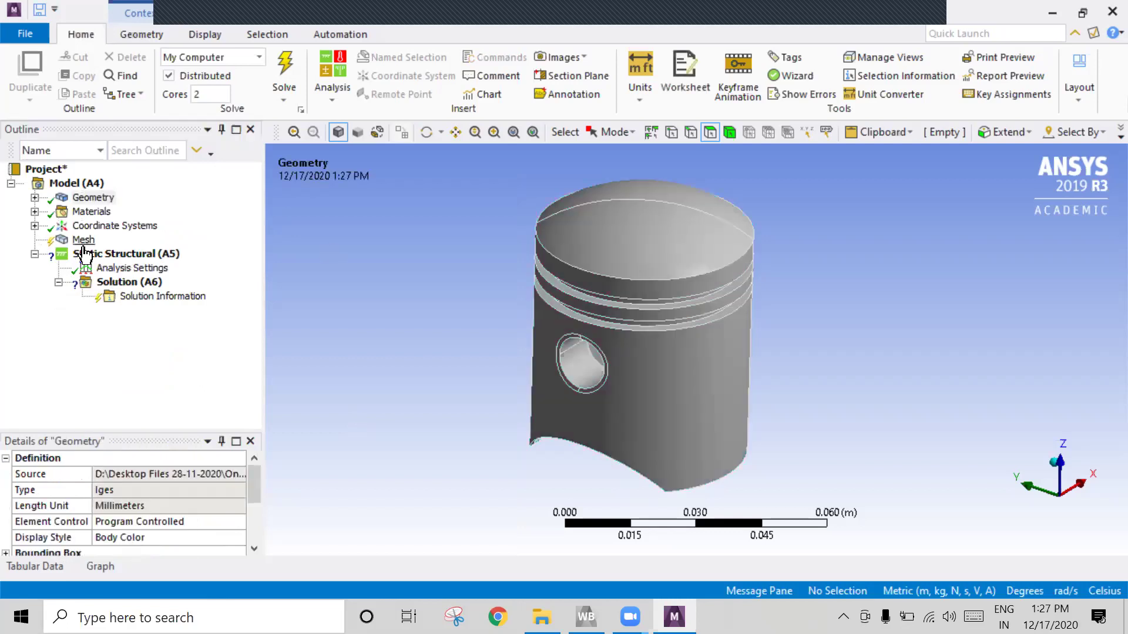
left_click(84, 241)
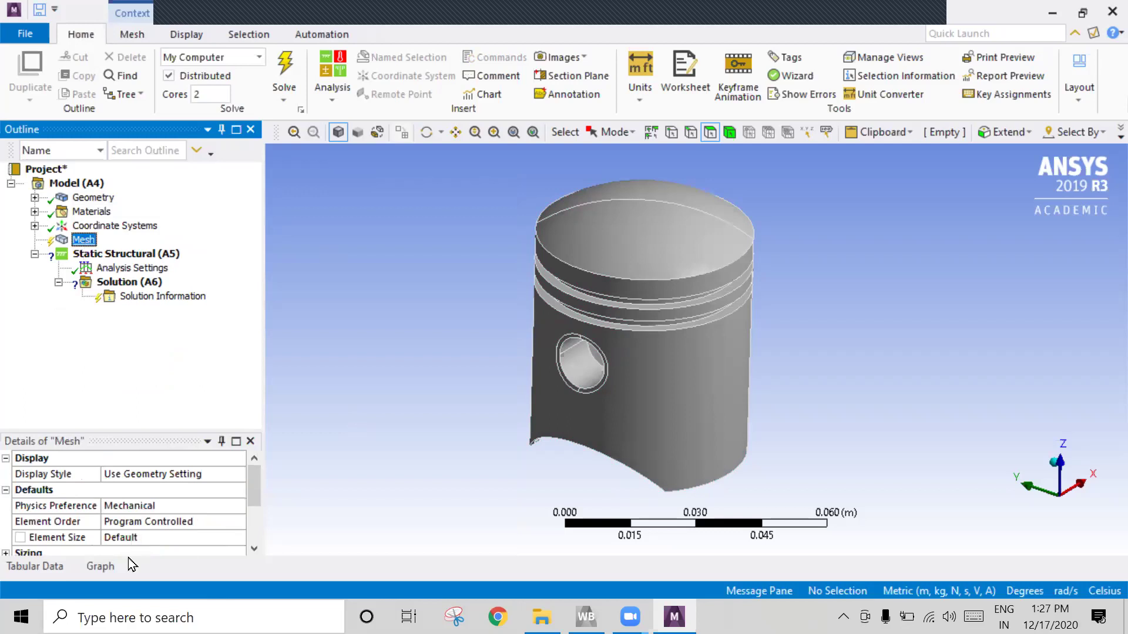
left_click(206, 442)
left_click_drag(209, 412, 210, 391)
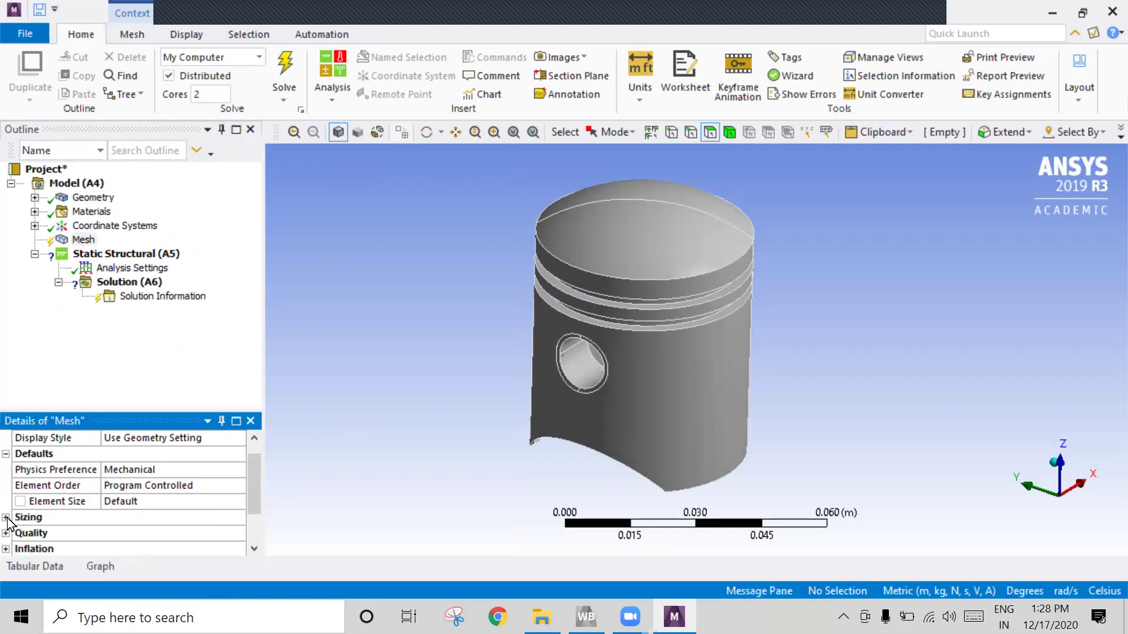
left_click(6, 517)
scroll(189, 524, "down", 1)
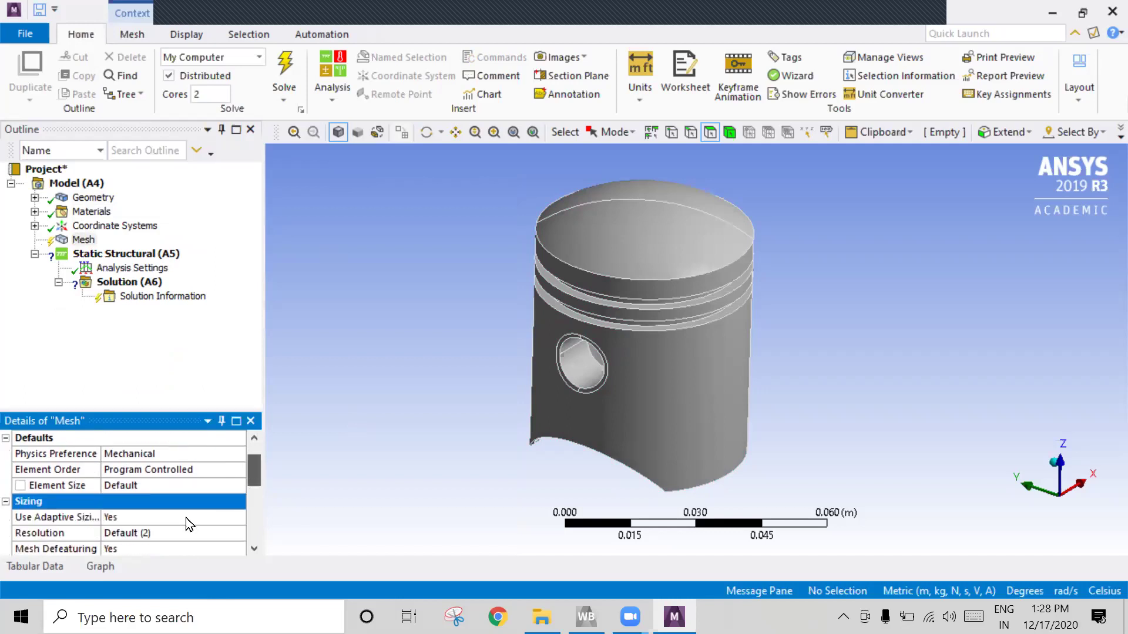
scroll(189, 524, "down", 3)
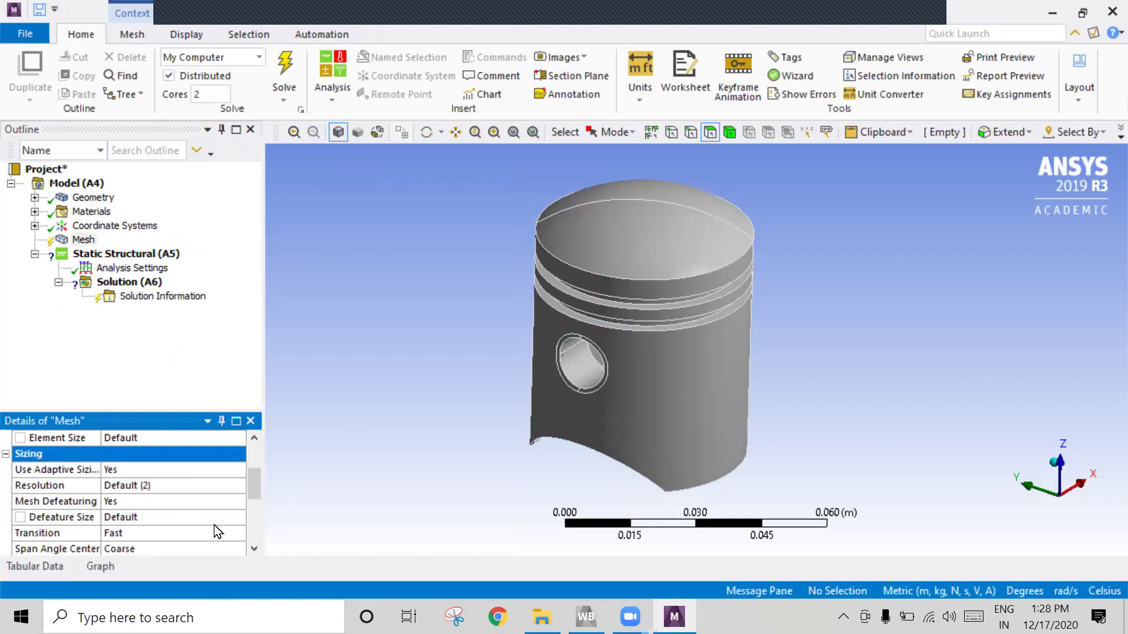
left_click(222, 547)
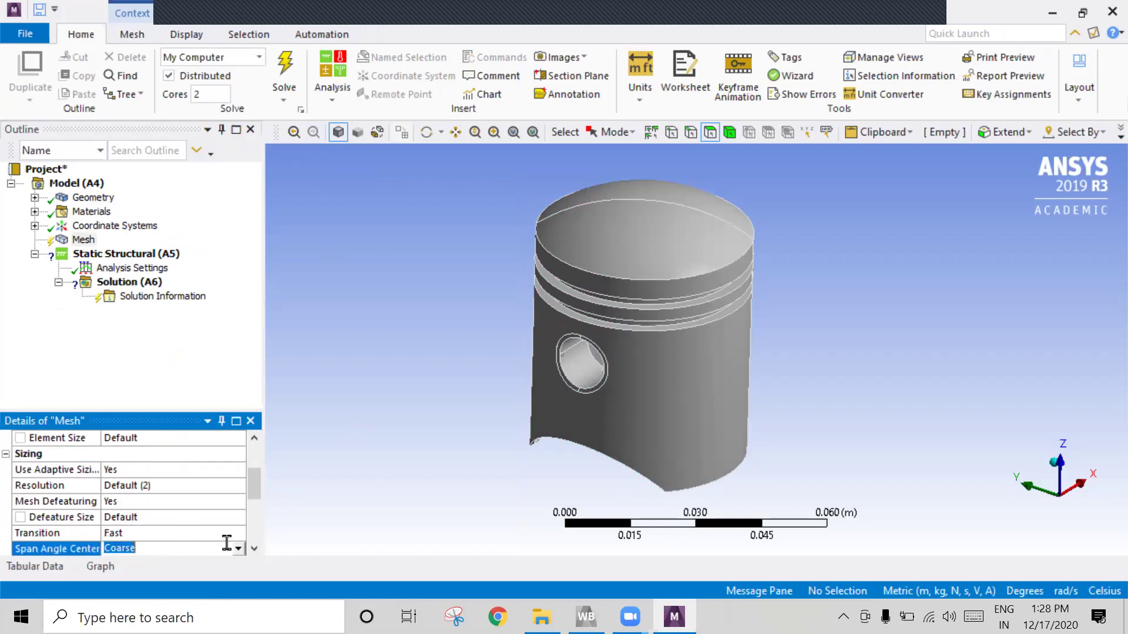
left_click(238, 549)
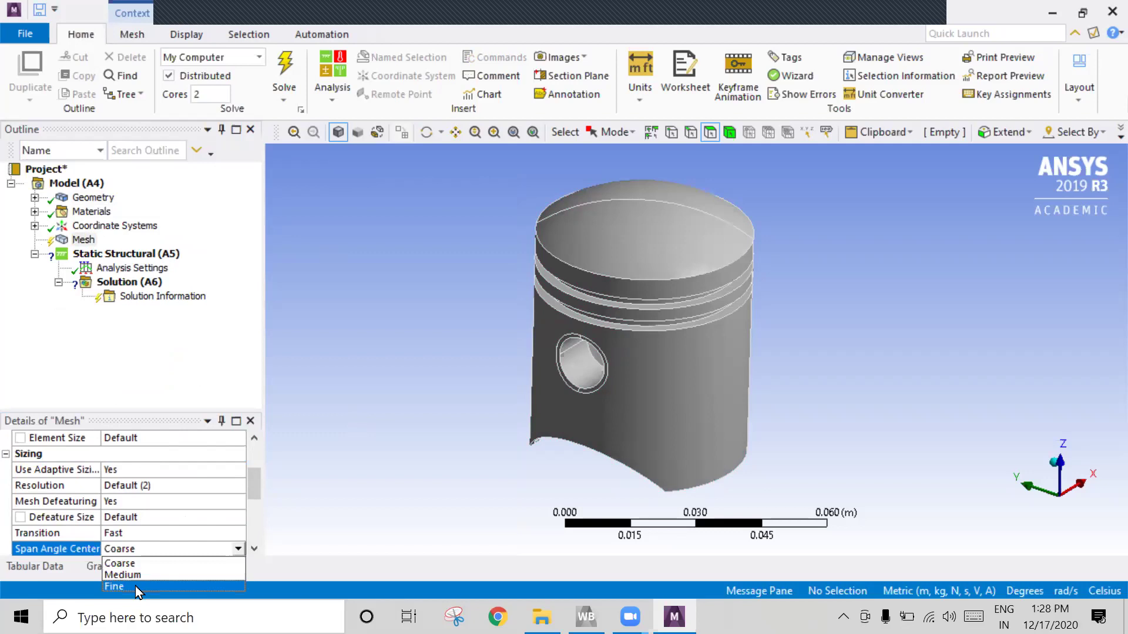
left_click(137, 588)
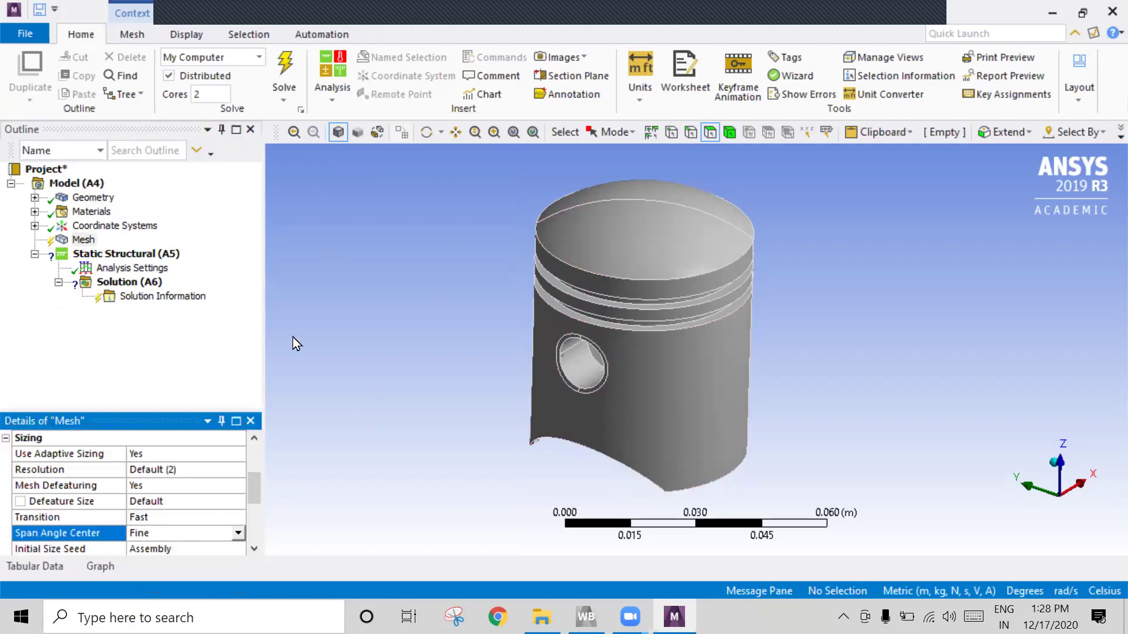
left_click(88, 240)
- Generate the piston mesh and switch the display to shaded with mesh edges
right_click(90, 241)
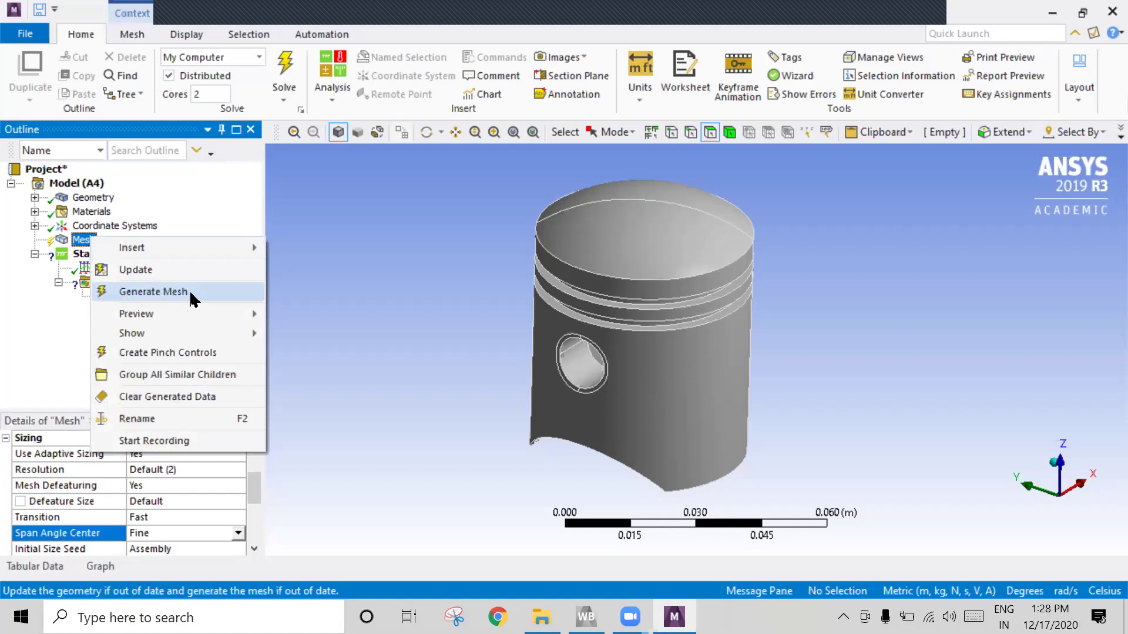
left_click(474, 287)
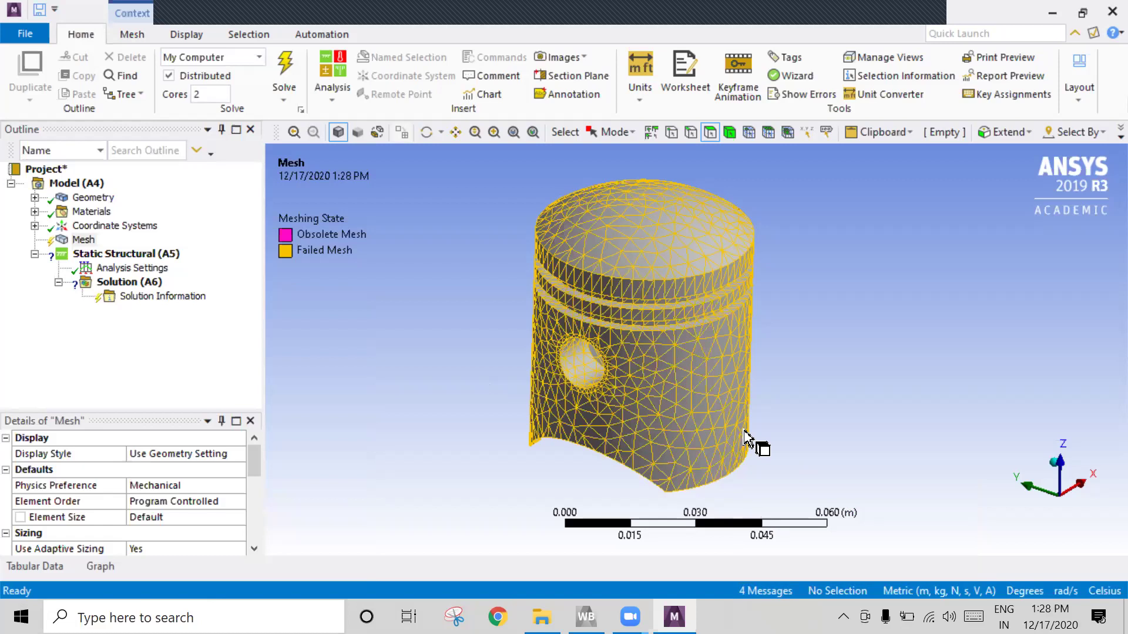
middle_click_drag(745, 437, 747, 412)
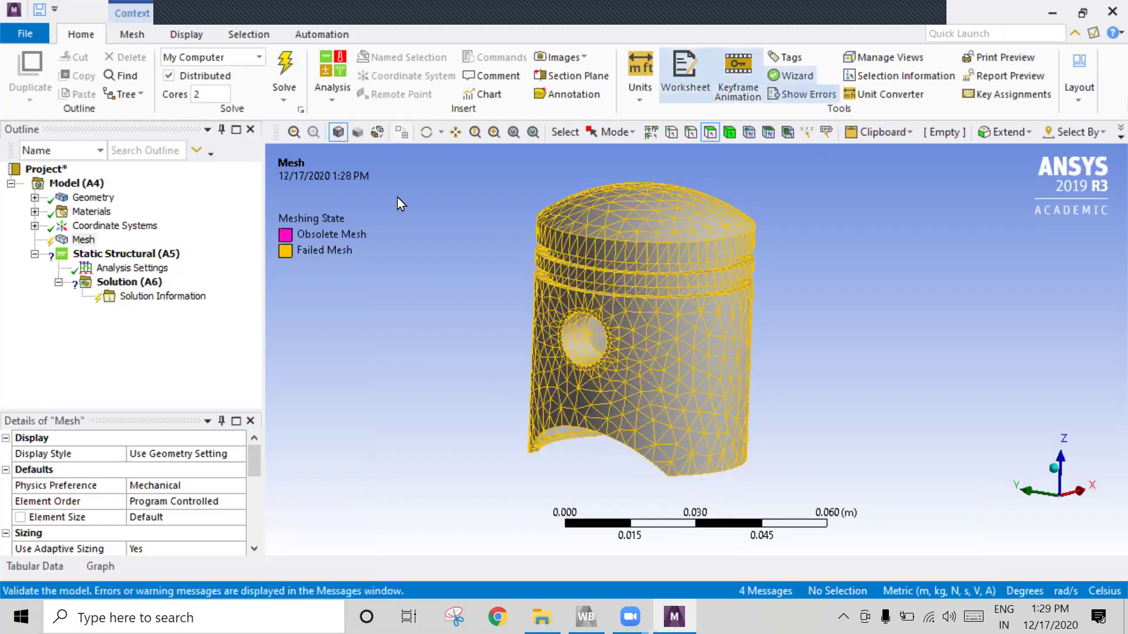
left_click(359, 133)
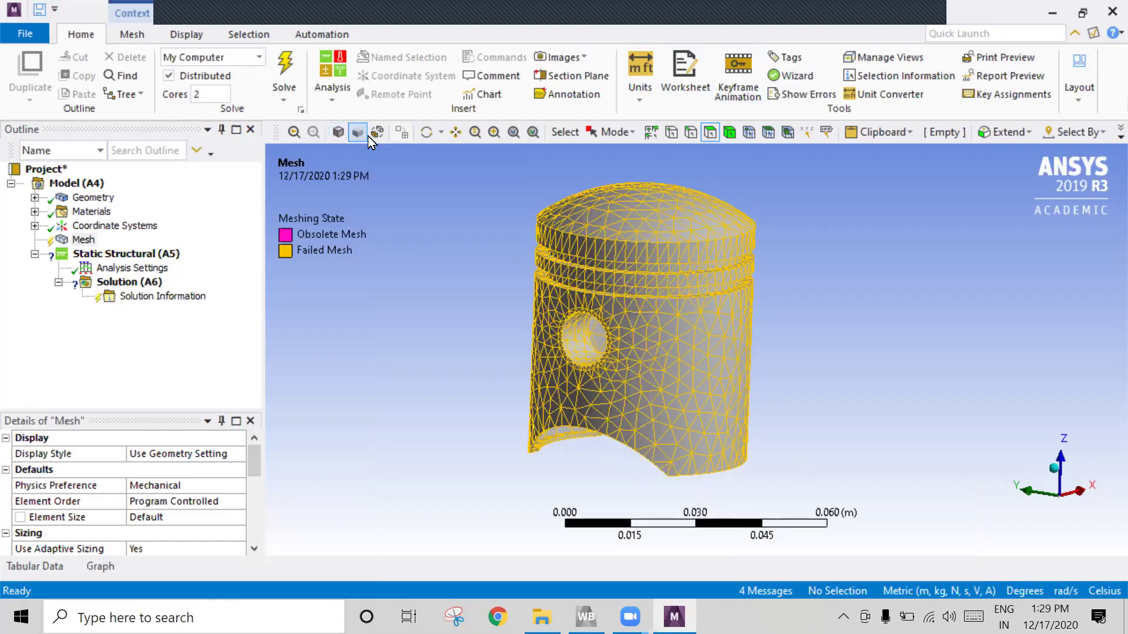
left_click(340, 134)
left_click(379, 133)
left_click(380, 138)
middle_click_drag(435, 232, 481, 214)
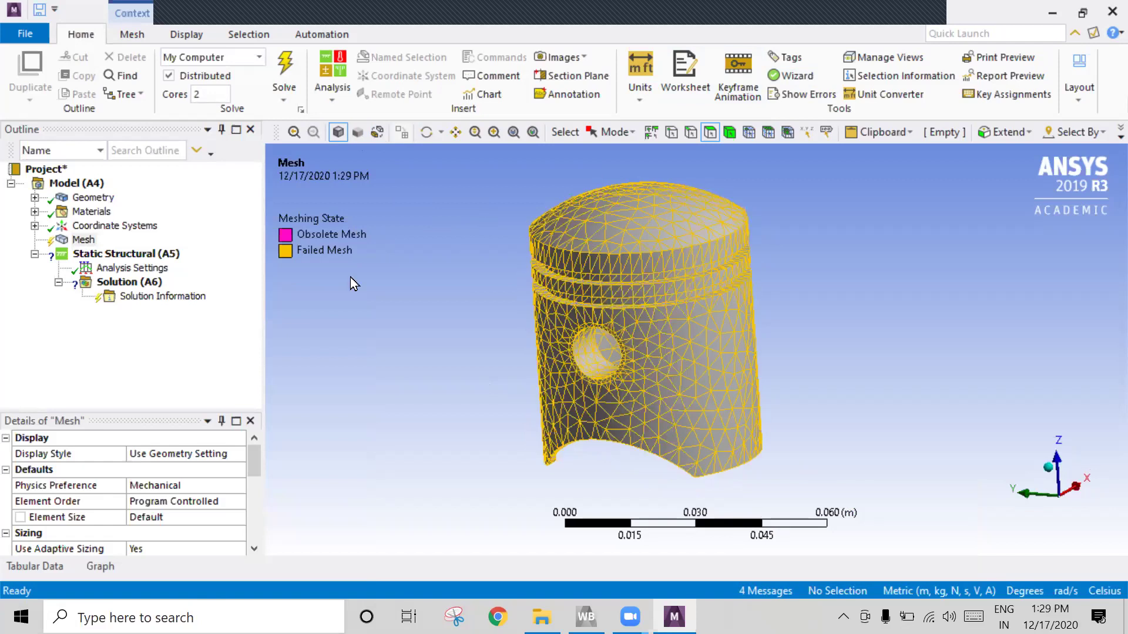
- Toggle the mesh overlay and rotate the meshed piston to inspect its elements
left_click(94, 226)
left_click(112, 254)
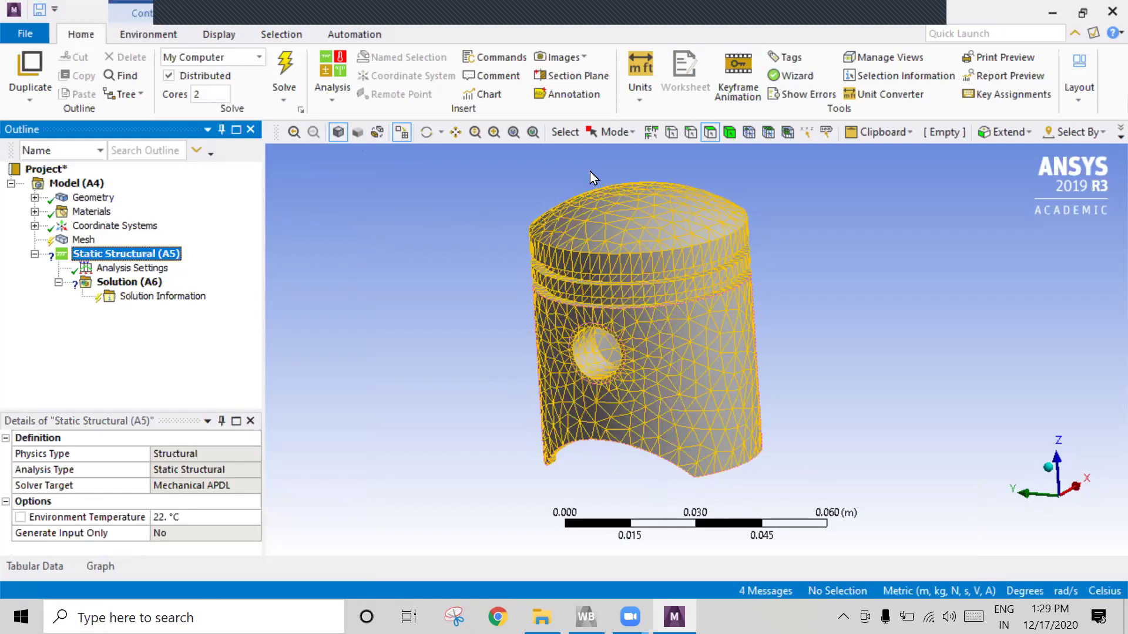
left_click(400, 135)
left_click(398, 132)
left_click(397, 132)
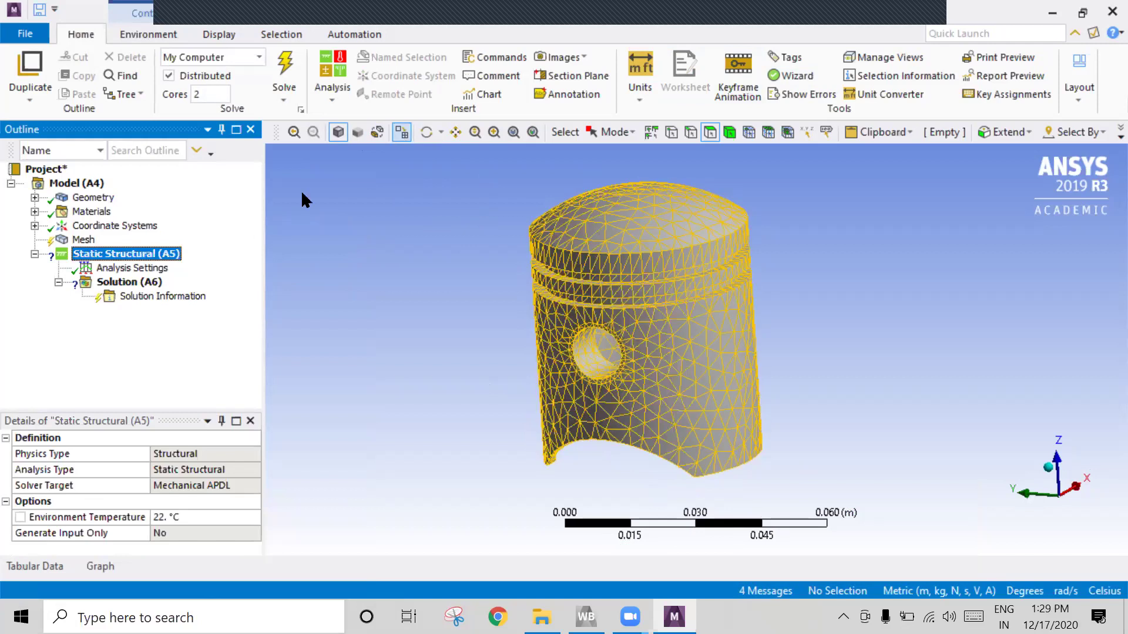
left_click(82, 241)
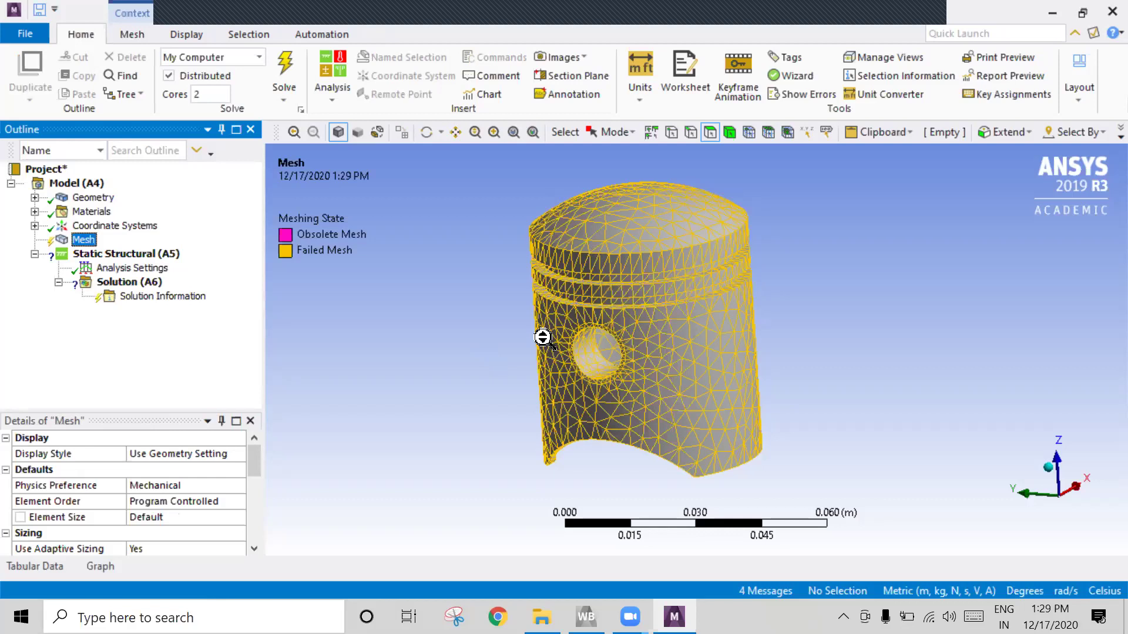
scroll(543, 337, "down", 1)
left_click_drag(558, 324, 594, 327)
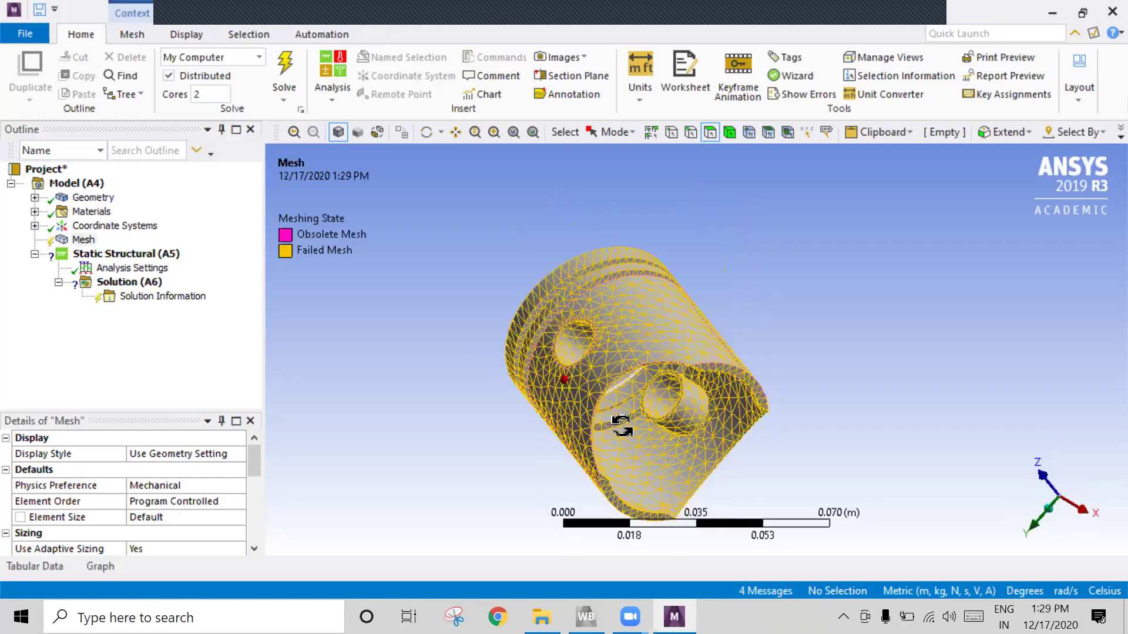
left_click_drag(622, 432, 633, 385)
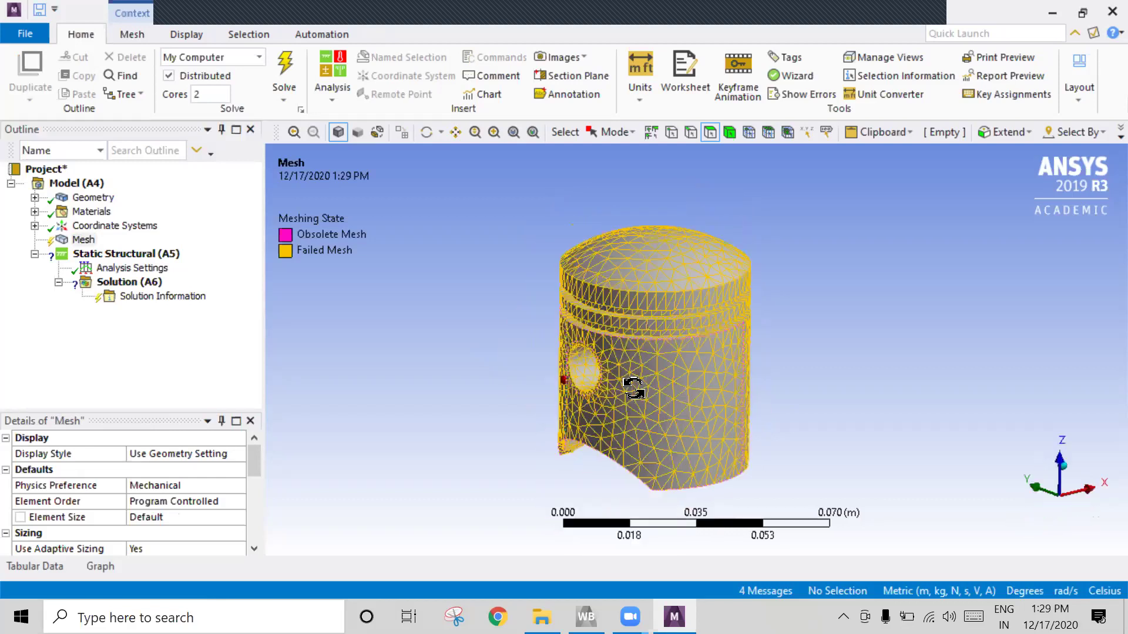
left_click(83, 240)
left_click_drag(254, 483, 259, 512)
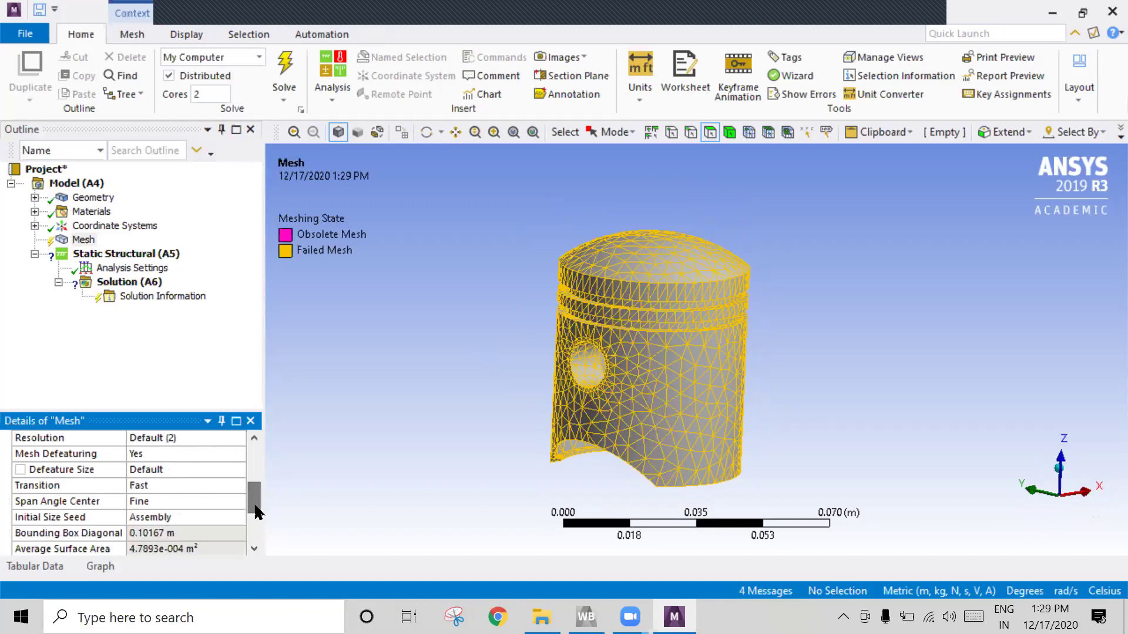
- Change the mesh's Span Angle Center from Fine to Medium
left_click(199, 503)
left_click(179, 503)
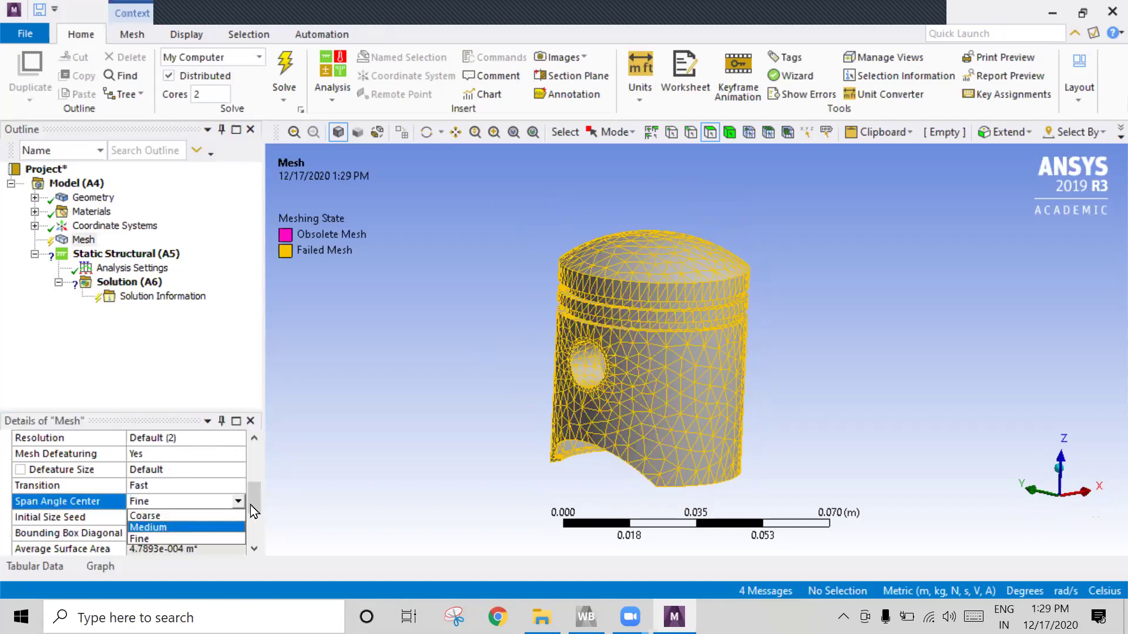
key("Return")
left_click(82, 241)
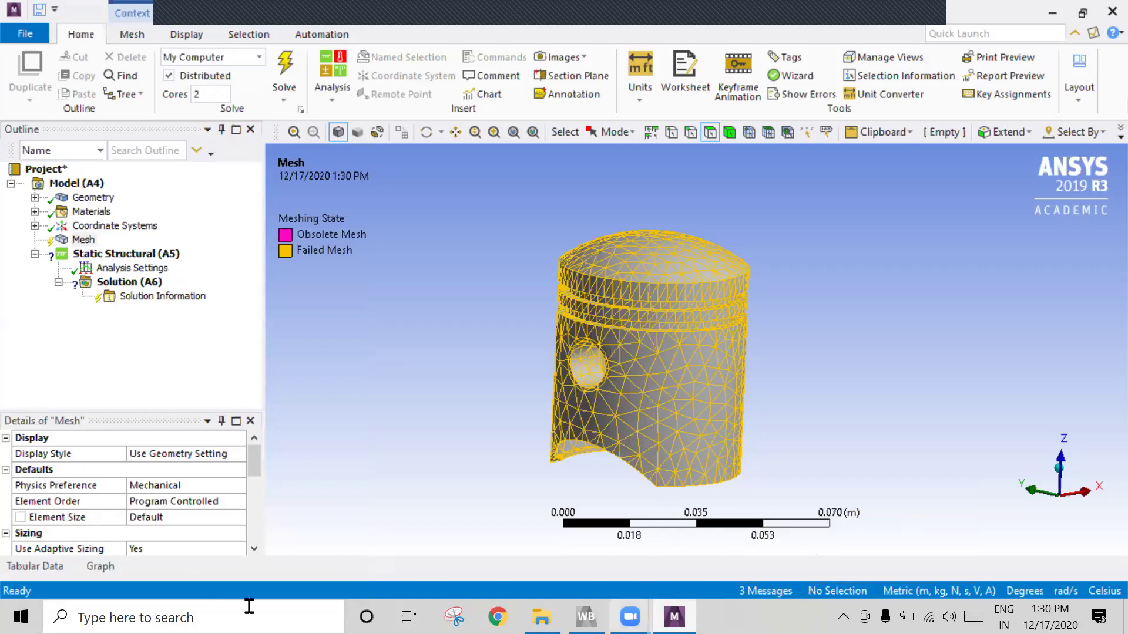
- Peek at the Tabular Data and Graph panels, then bring up the Workbench window
left_click(57, 568)
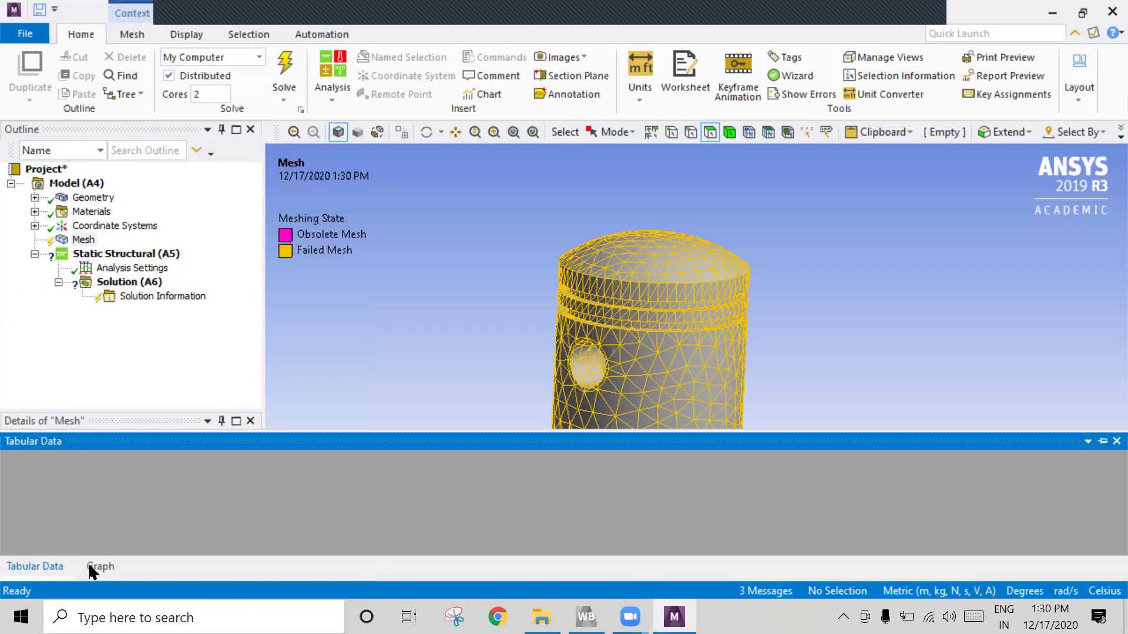
left_click(94, 568)
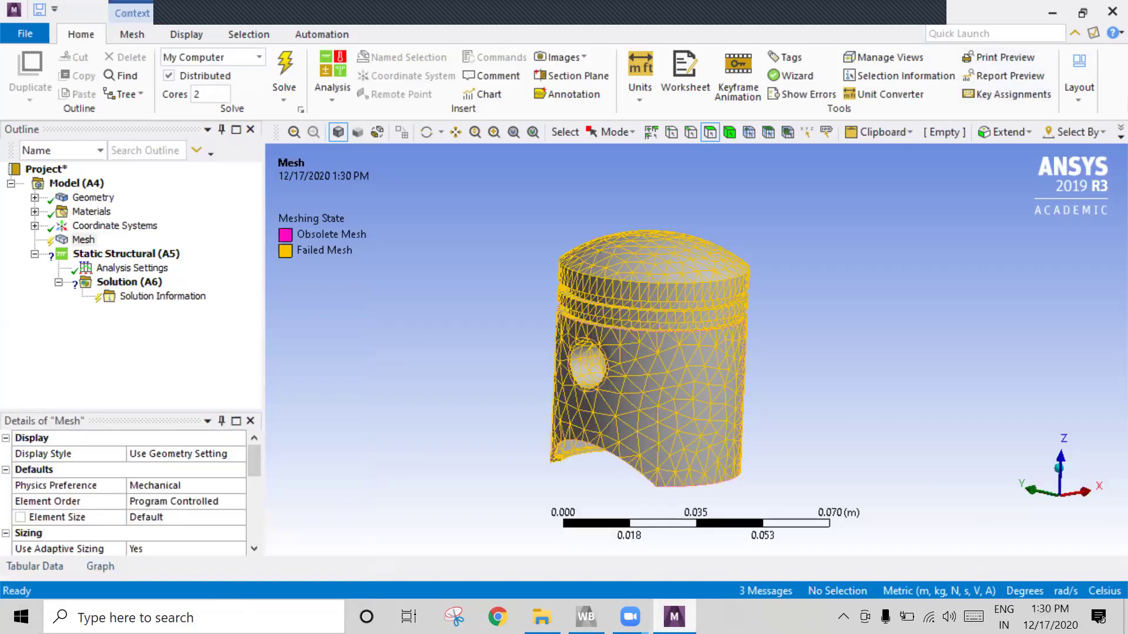
mouse_move(674, 617)
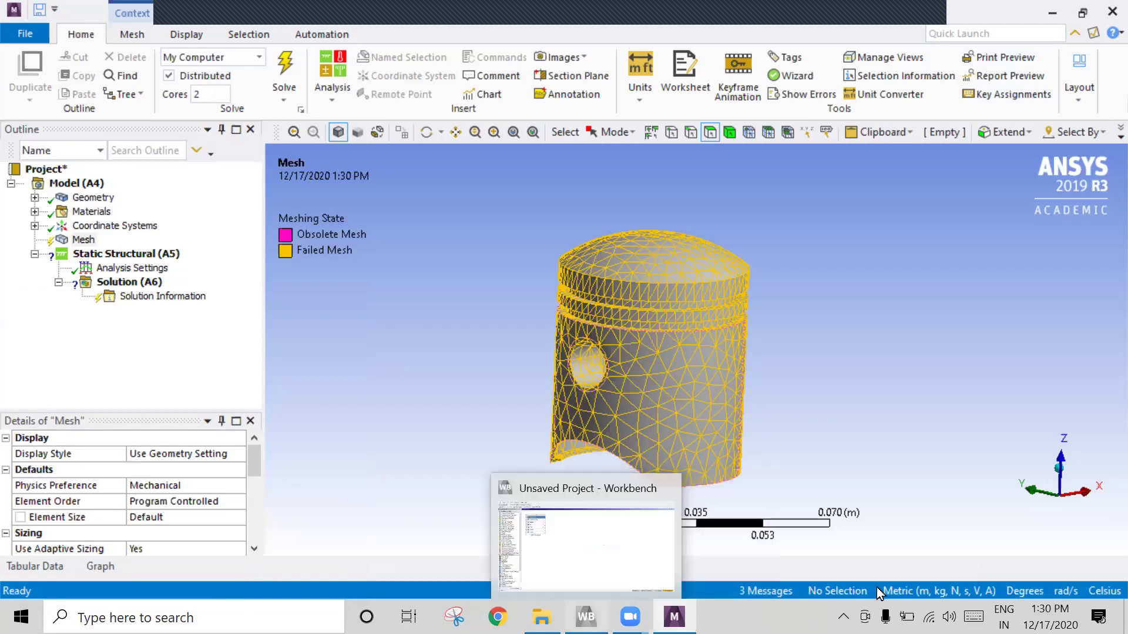
left_click(586, 617)
- Show Workbench's two error and warning messages in an enlarged Messages pane
left_click(1074, 592)
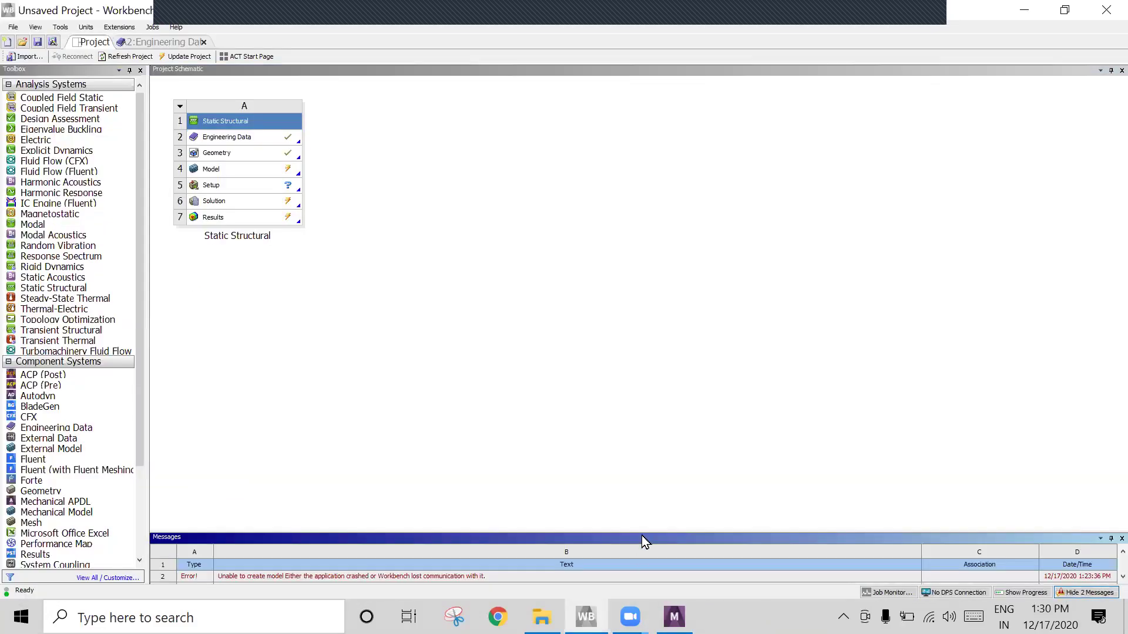
left_click_drag(641, 535, 599, 457)
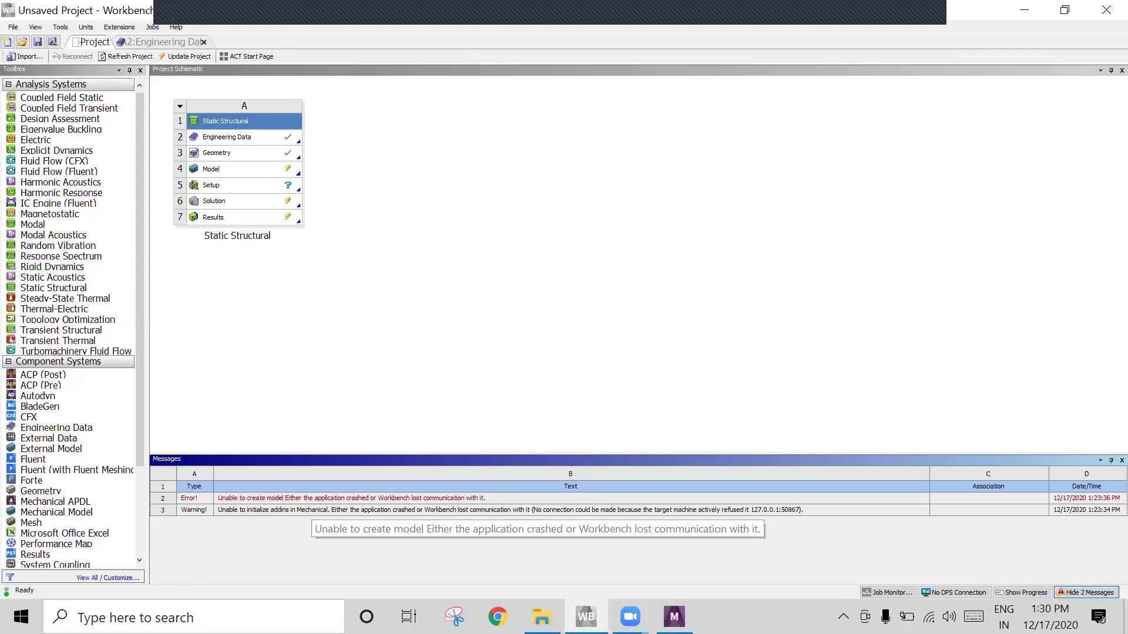
left_click(674, 616)
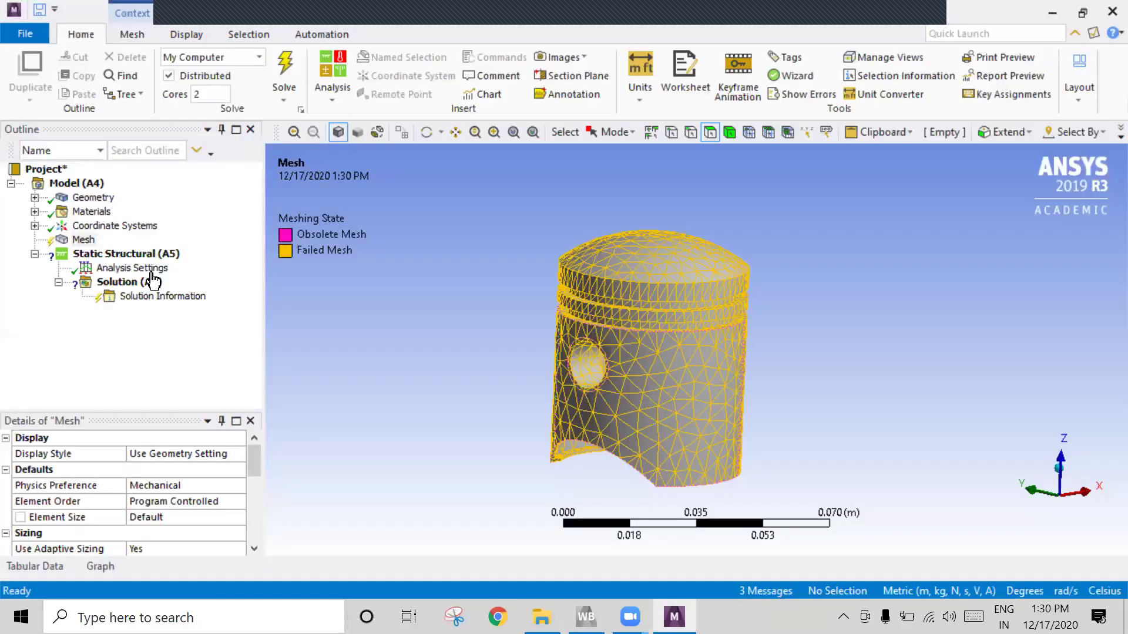
- Review the mesh Display Style and Transition options, leaving Transition at Fast
left_click(83, 239)
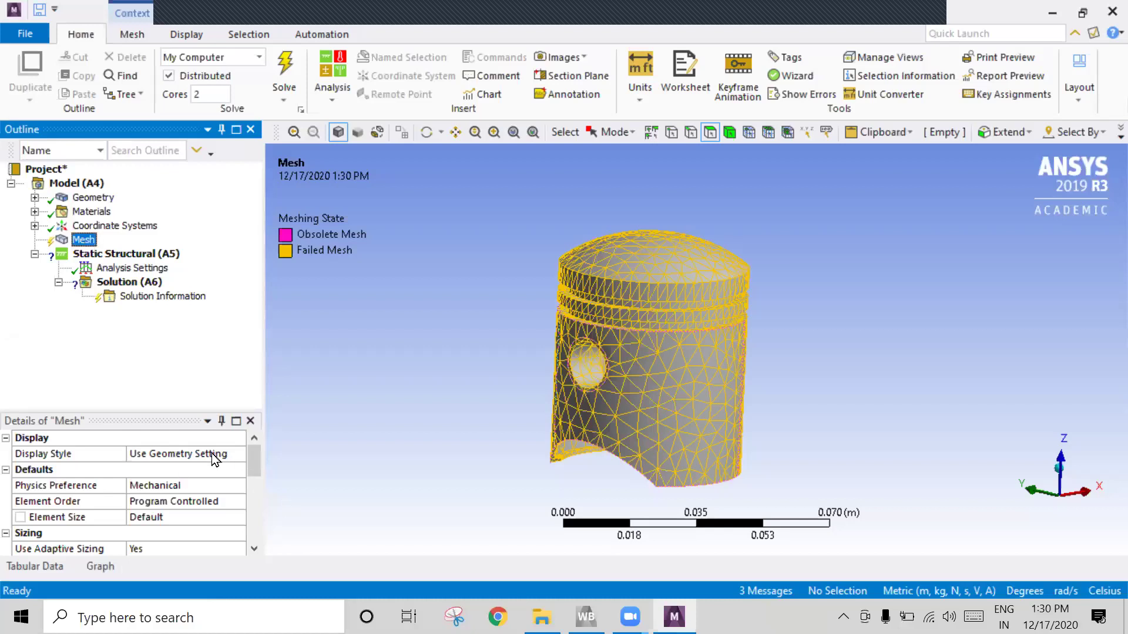
left_click(238, 461)
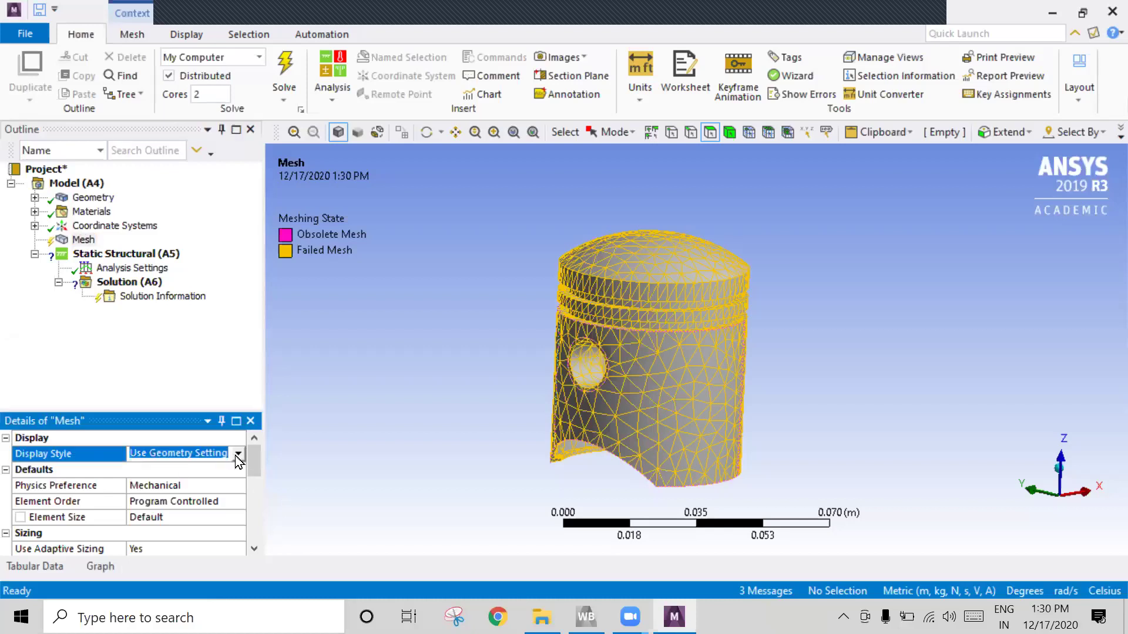
left_click(237, 456)
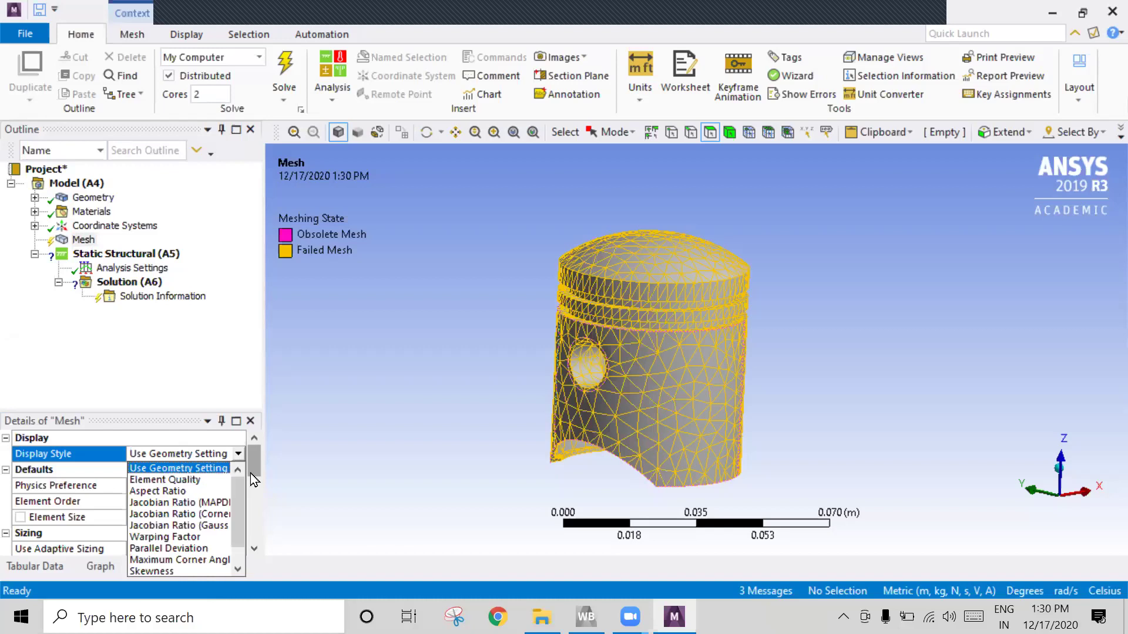
scroll(254, 481, "down", 1)
scroll(254, 485, "down", 3)
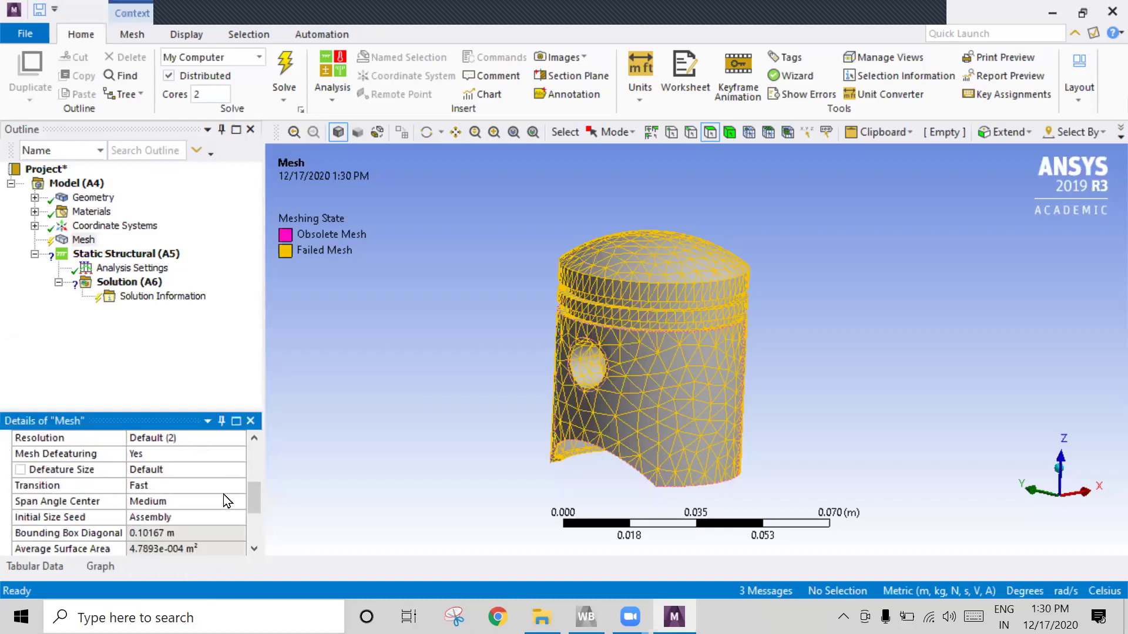
left_click(220, 486)
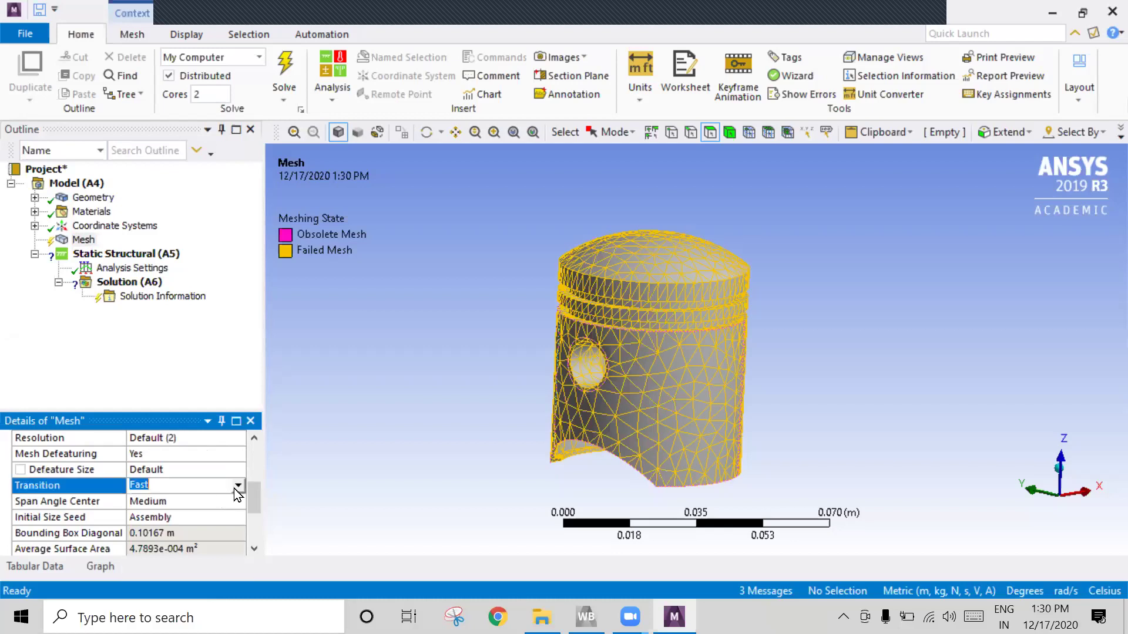
left_click(226, 488)
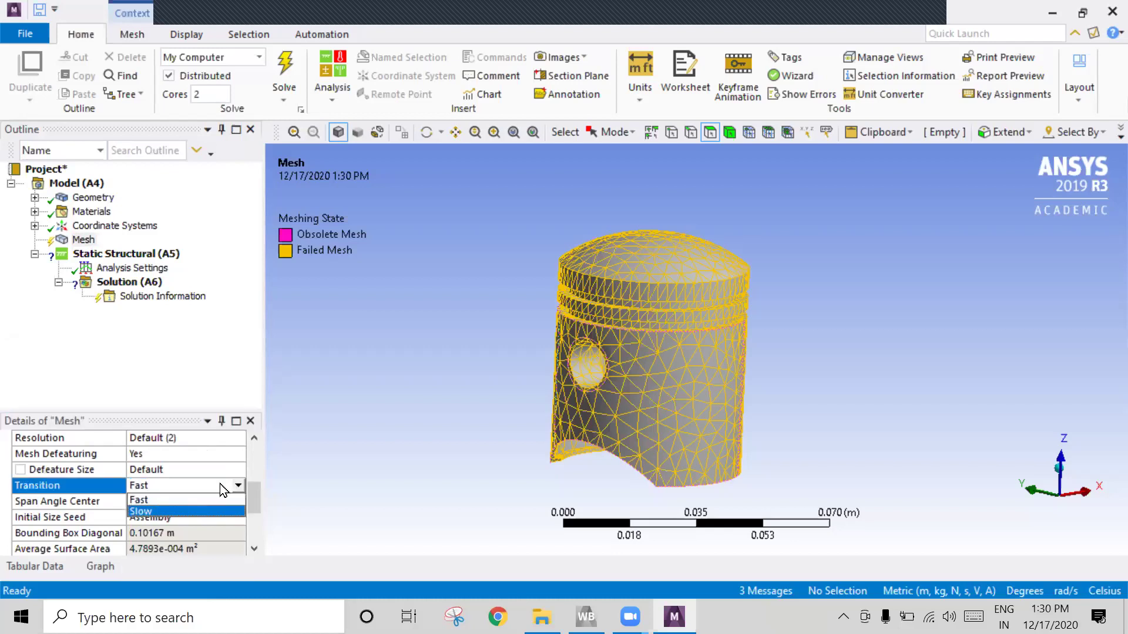
left_click(255, 493)
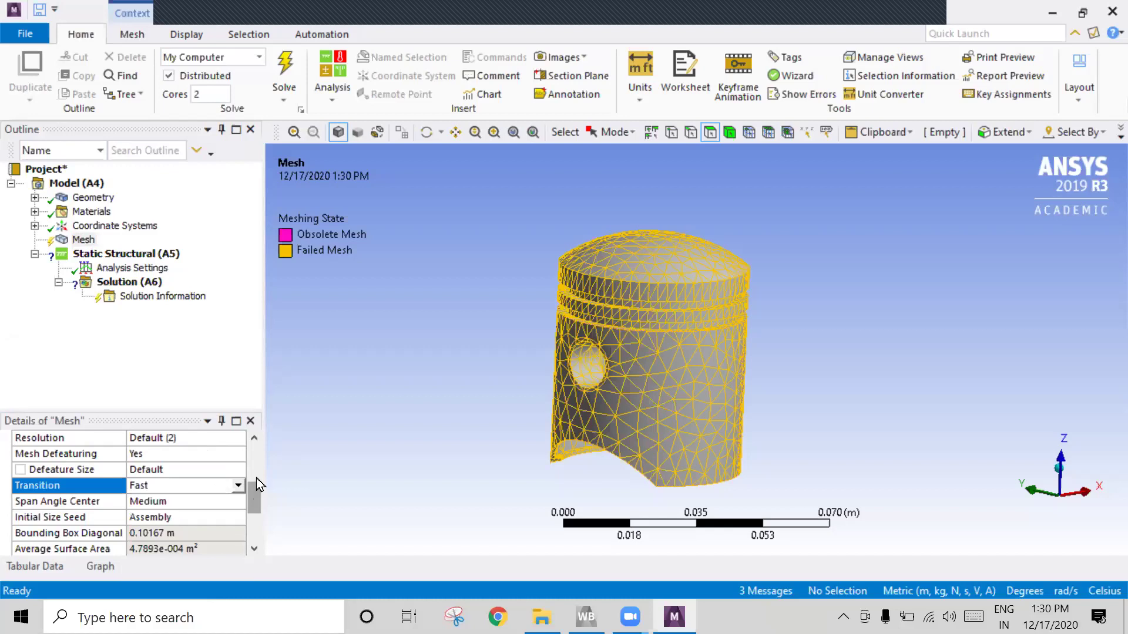
scroll(257, 473, "up", 3)
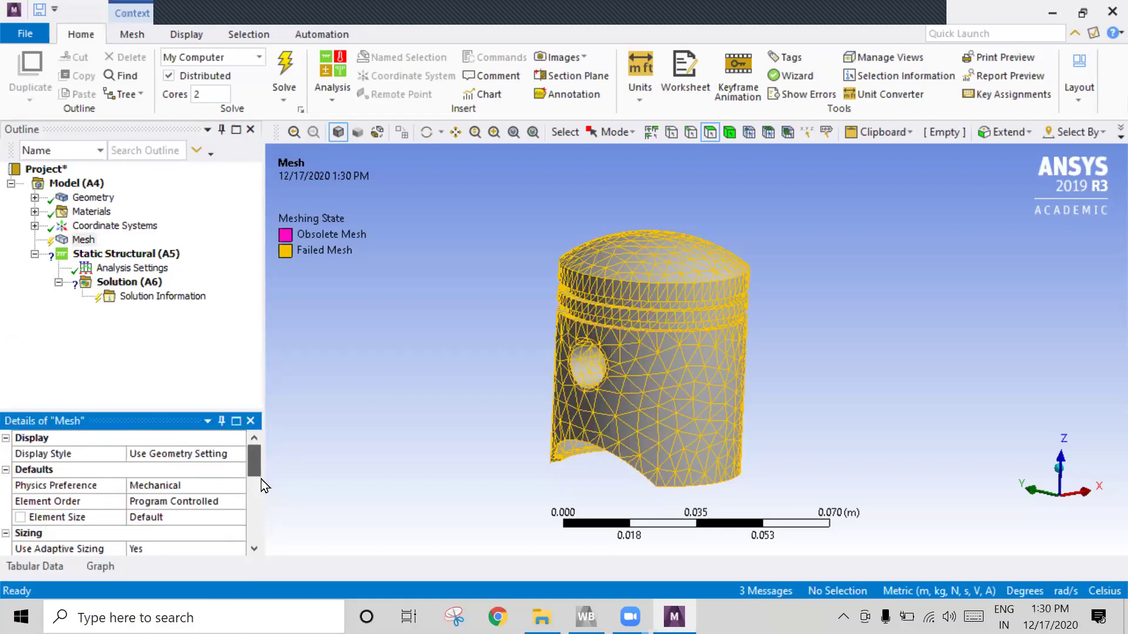
scroll(263, 486, "down", 2)
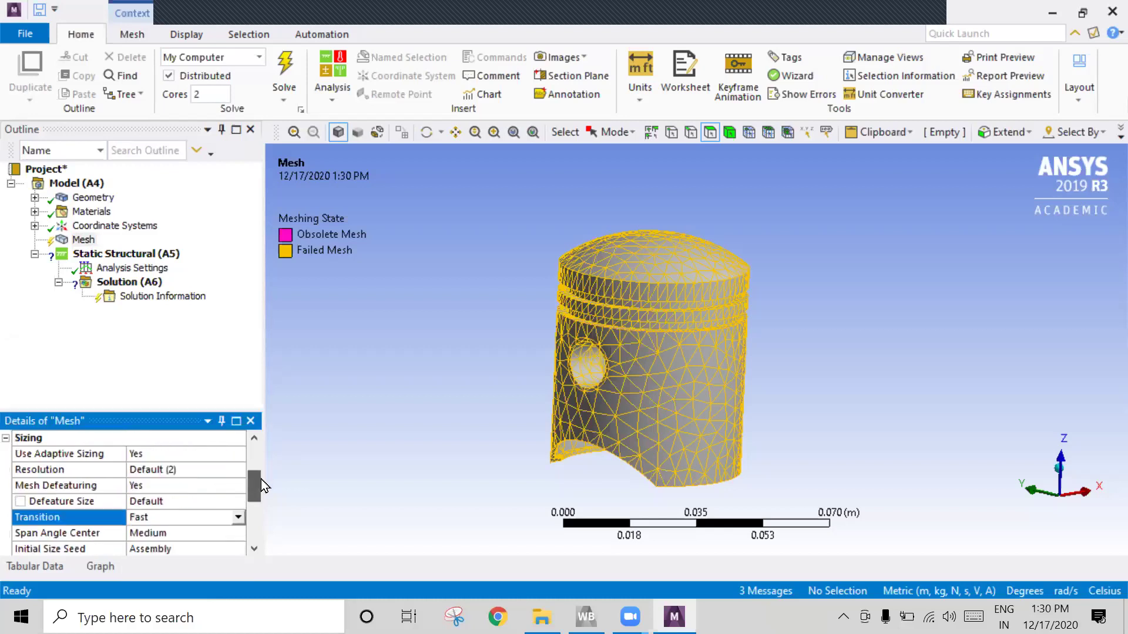
- Set the mesh's Span Angle Center to Coarse
left_click(84, 240)
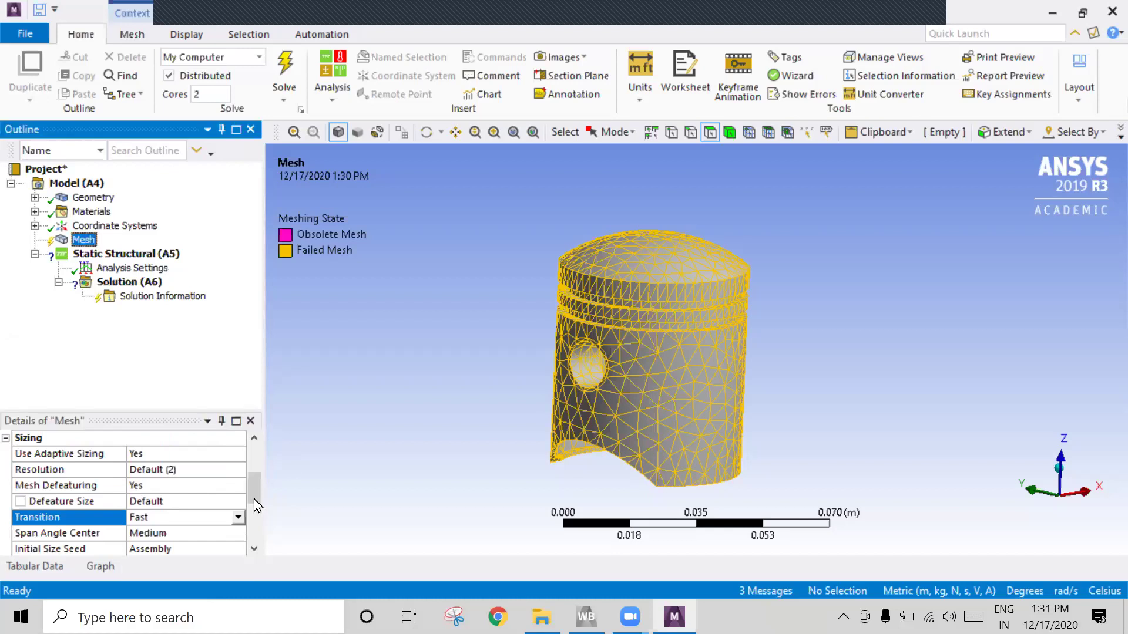
left_click_drag(257, 505, 260, 515)
scroll(257, 506, "down", 1)
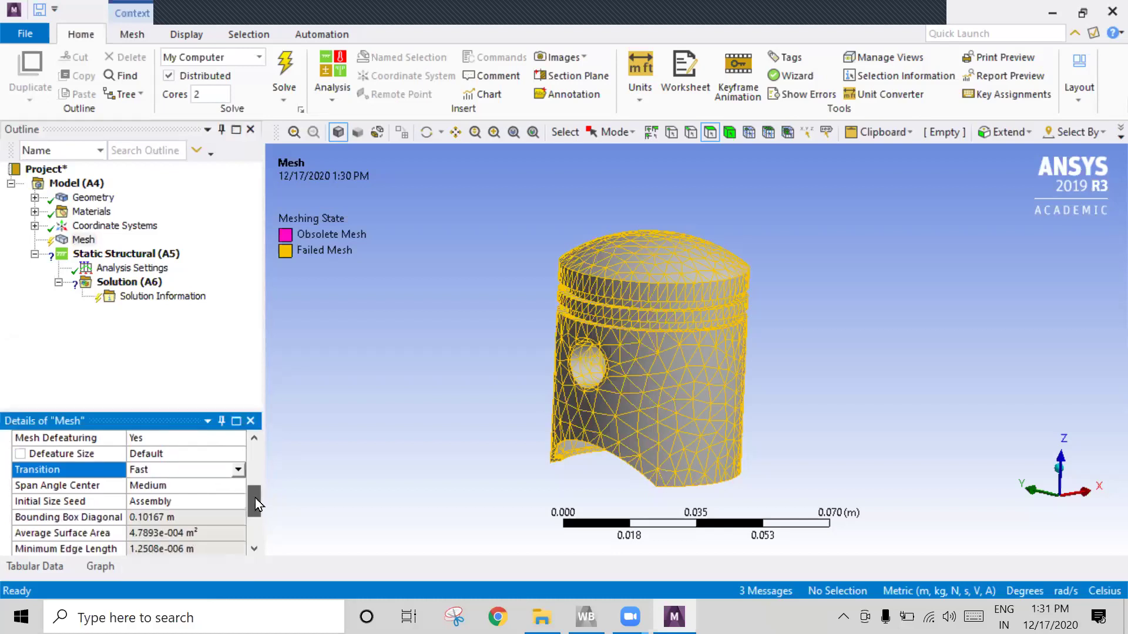
scroll(255, 493, "up", 5)
scroll(258, 475, "up", 3)
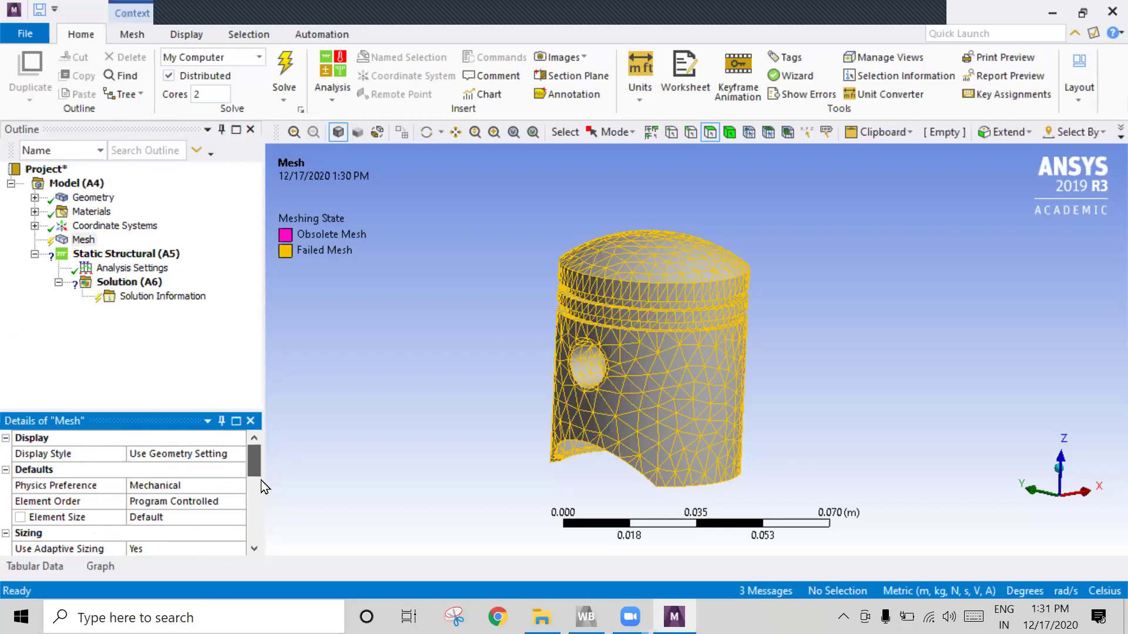
scroll(263, 495, "down", 3)
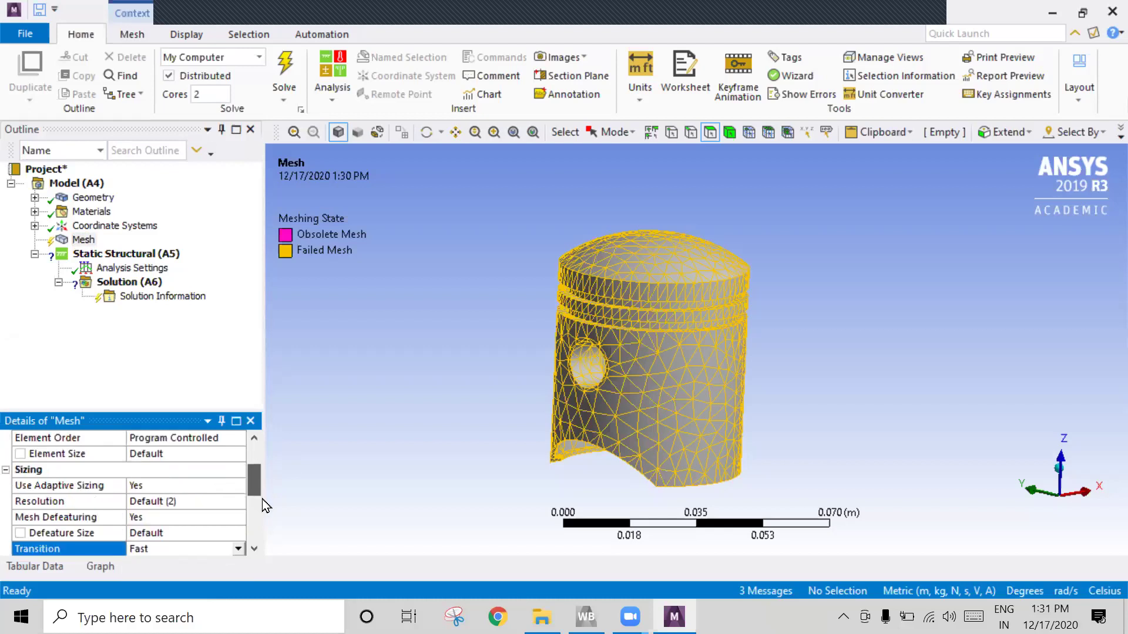
scroll(262, 504, "down", 3)
left_click(210, 518)
left_click(238, 517)
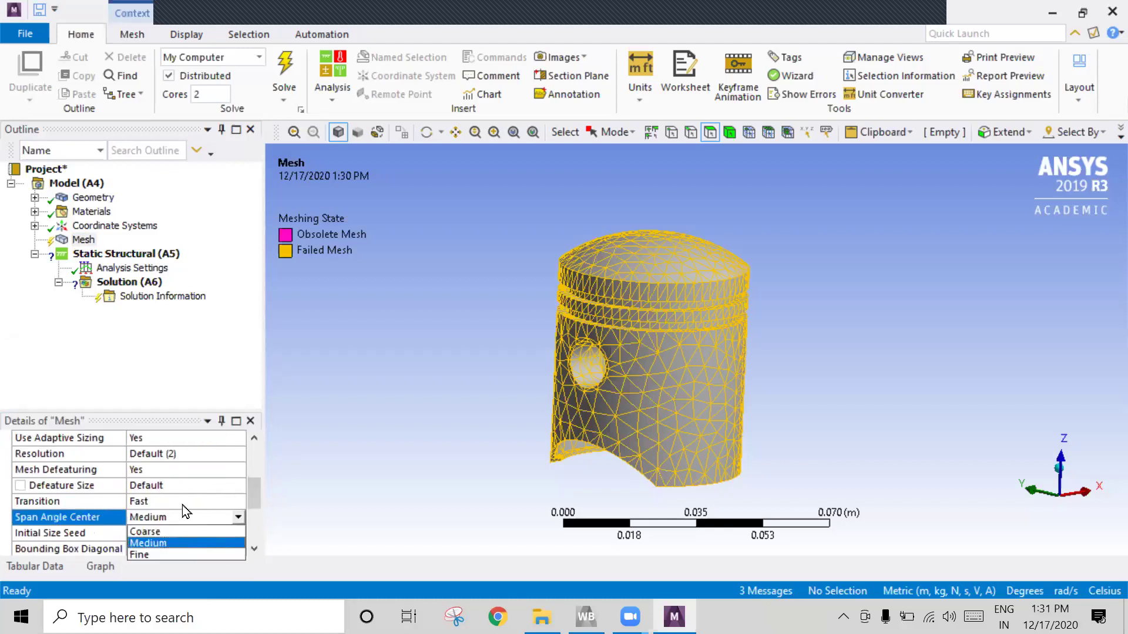
left_click(145, 531)
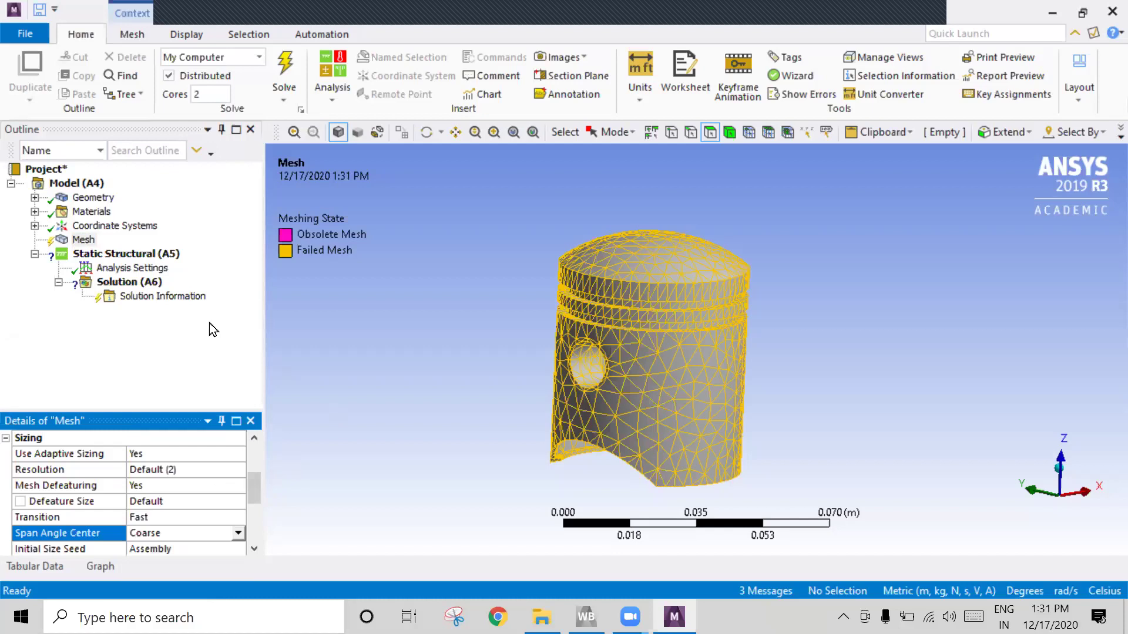
- Regenerate the piston mesh and dismiss the mesh-failure error
right_click(81, 238)
left_click(139, 289)
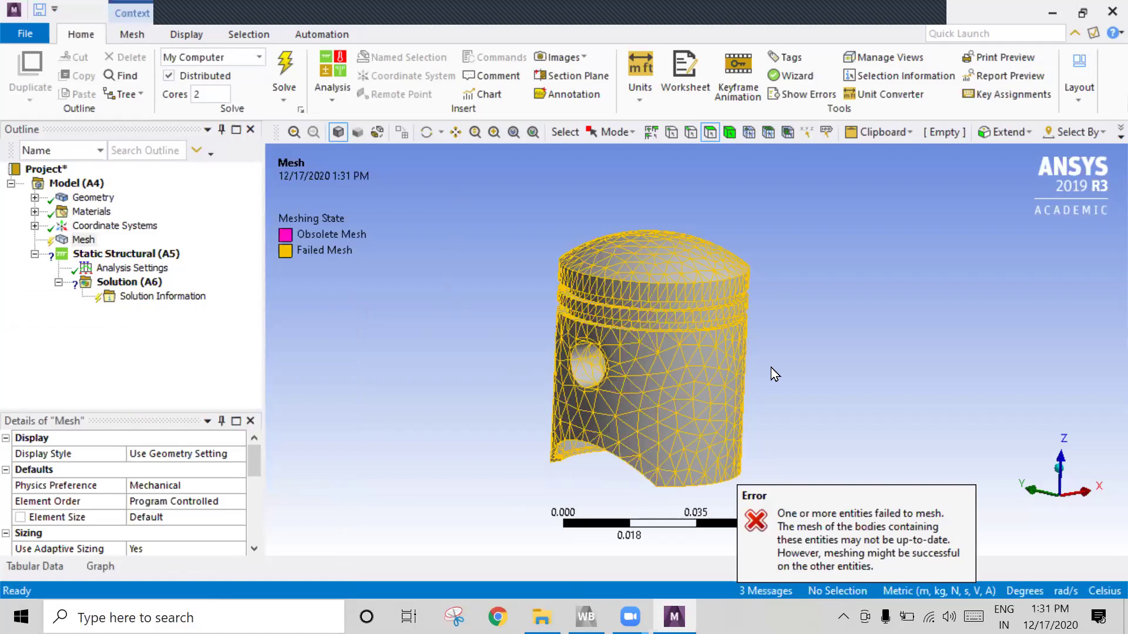
left_click(759, 523)
- Orbit and zoom the mesh to inspect the underside, side and grooved top face
middle_click_drag(696, 274, 755, 222)
middle_click_drag(639, 291, 617, 158)
scroll(617, 159, "up", 3)
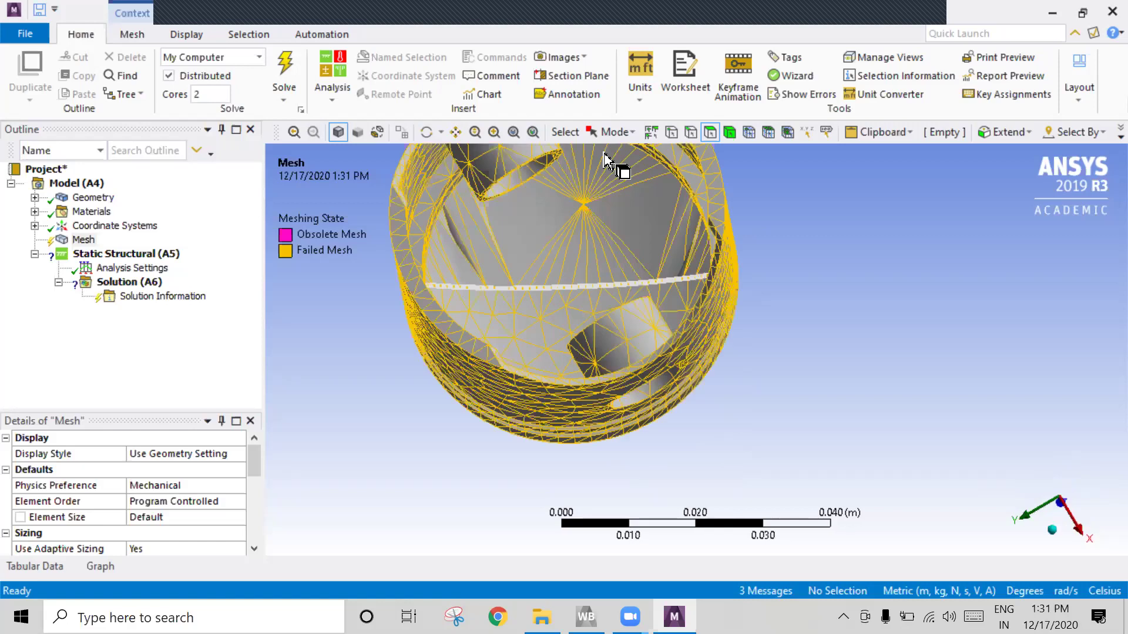
scroll(629, 302, "up", 2)
middle_click_drag(921, 278, 526, 229)
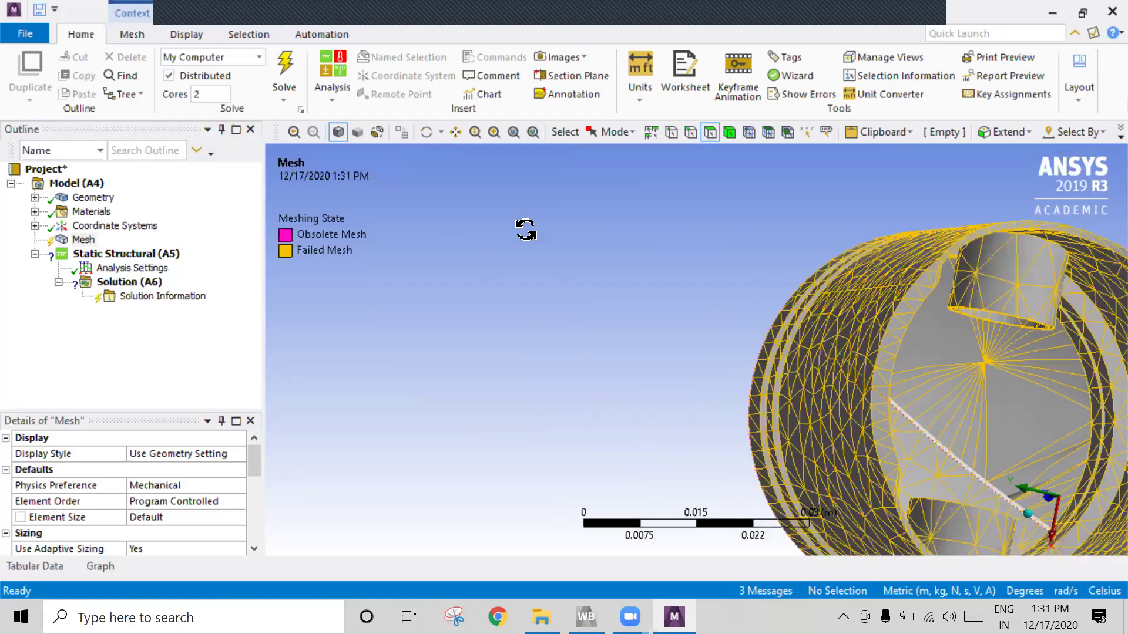
scroll(617, 345, "up", 3)
middle_click_drag(718, 341, 1052, 127)
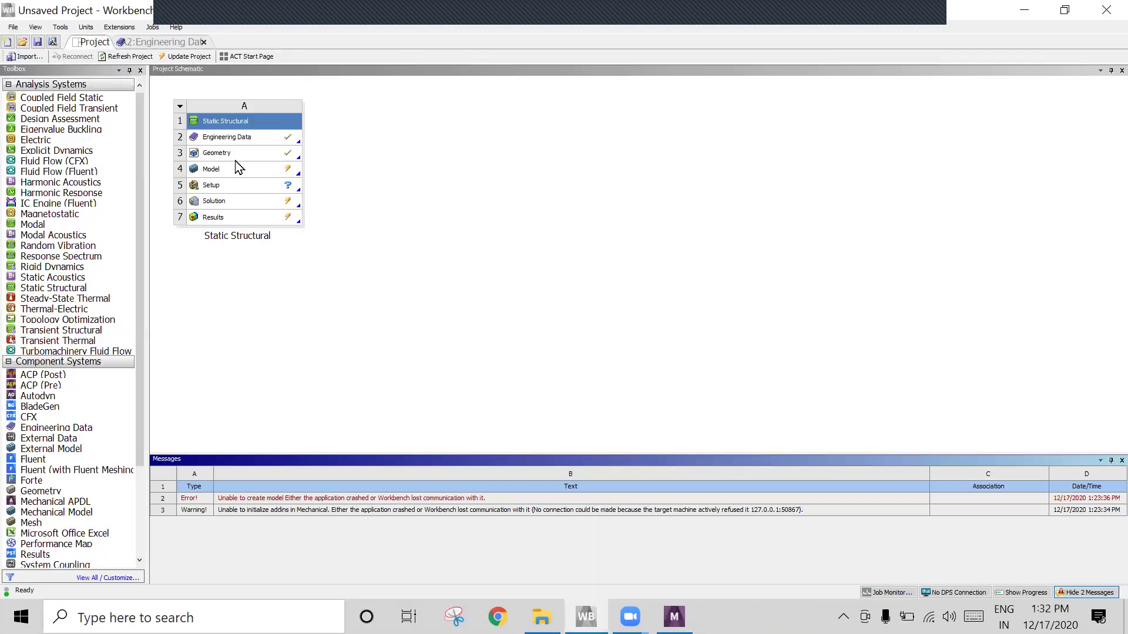
- Replace the Geometry cell's geometry with Piston_Al from the parent folder
left_click(234, 156)
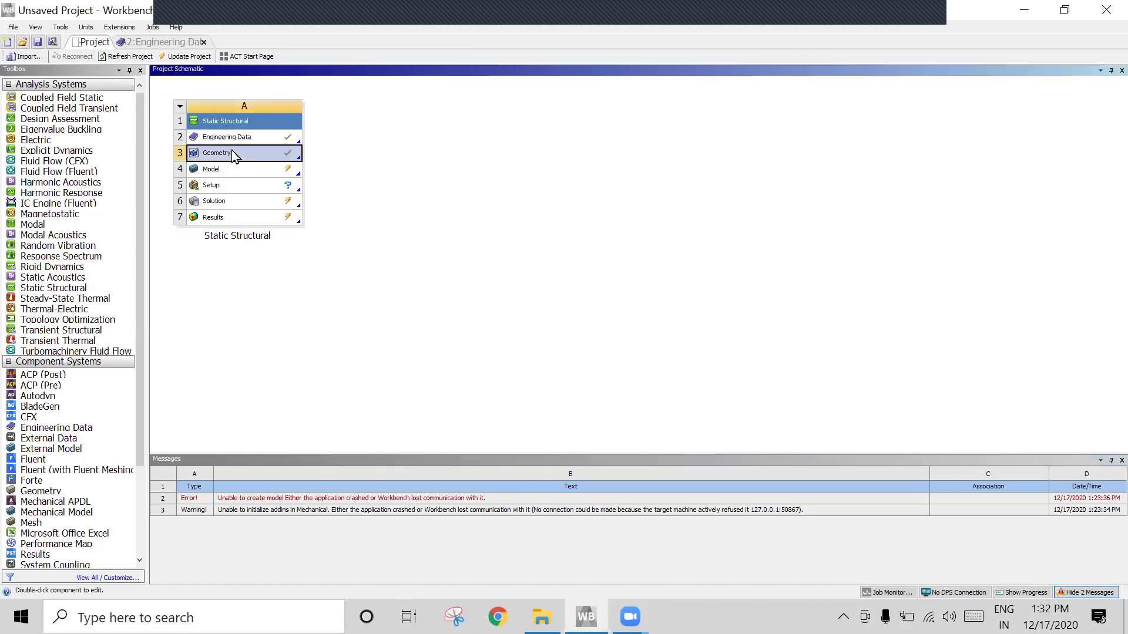
right_click(233, 154)
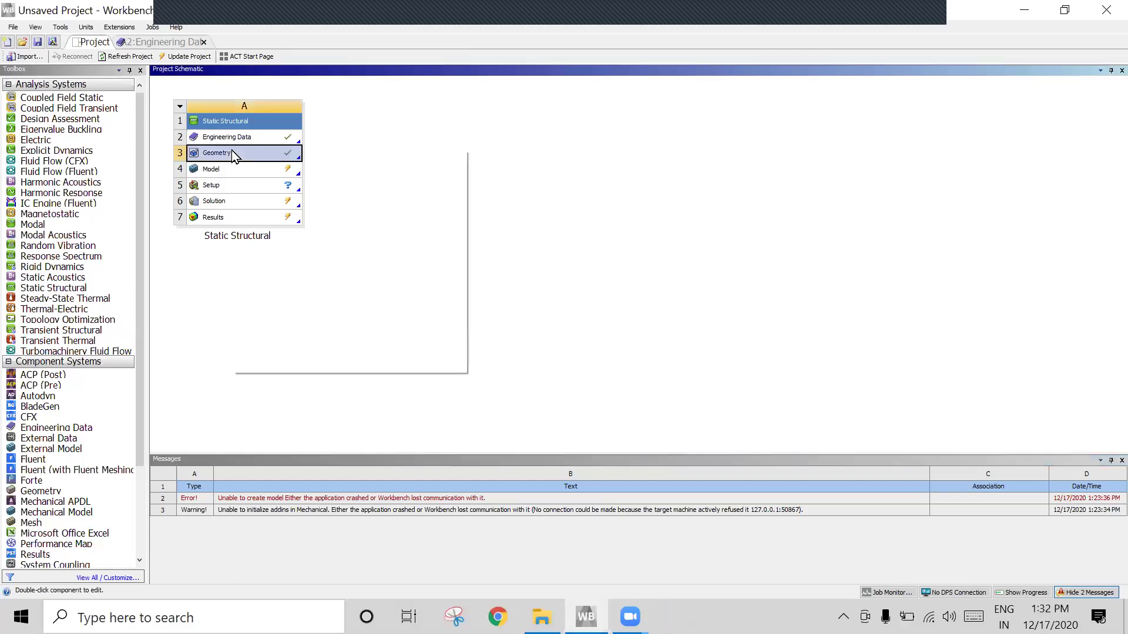
mouse_move(367, 185)
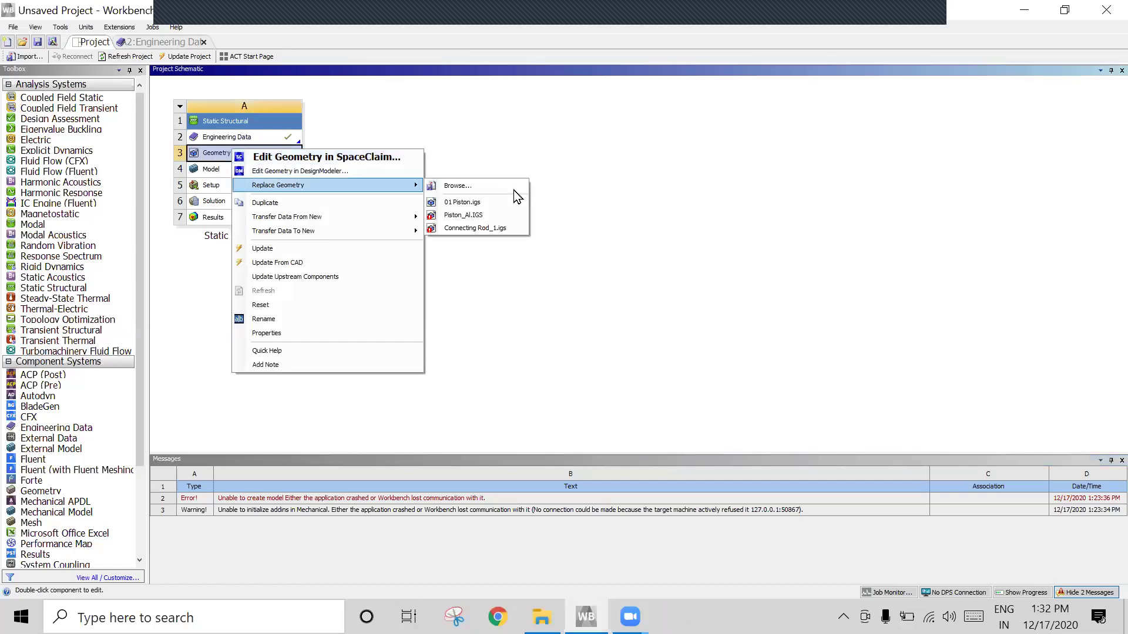
left_click(493, 185)
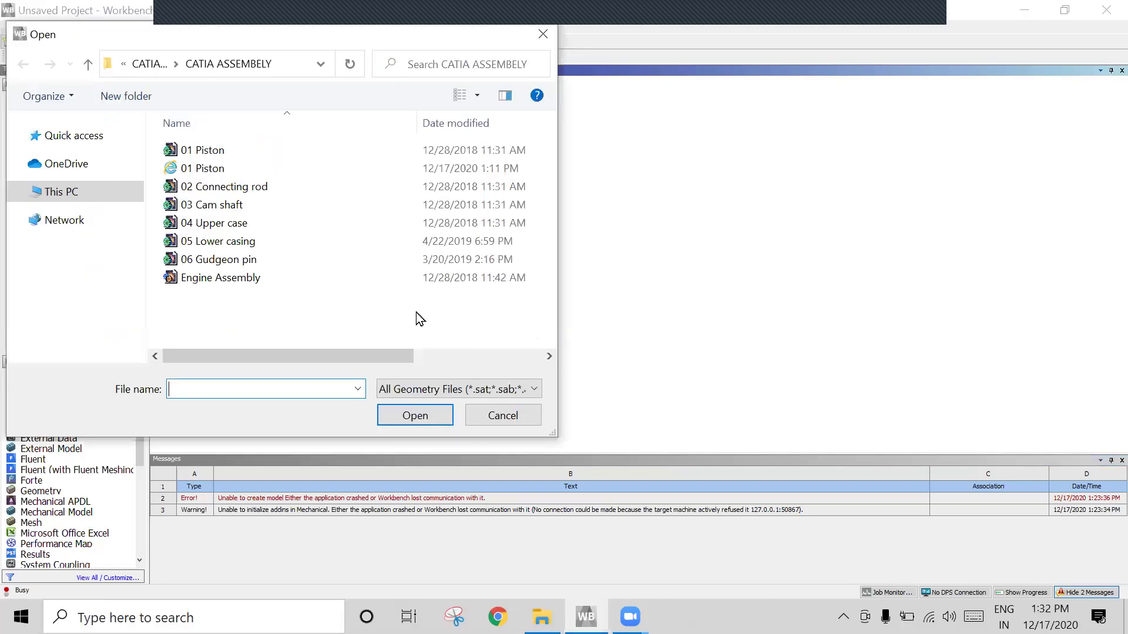
left_click(90, 66)
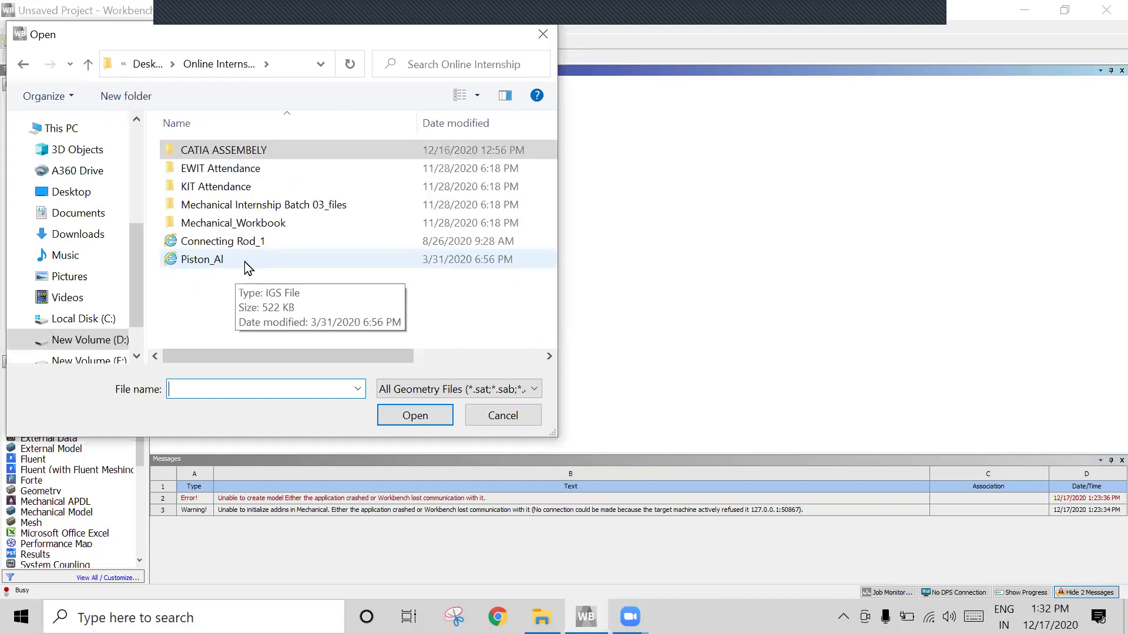
scroll(217, 353, "right", 3)
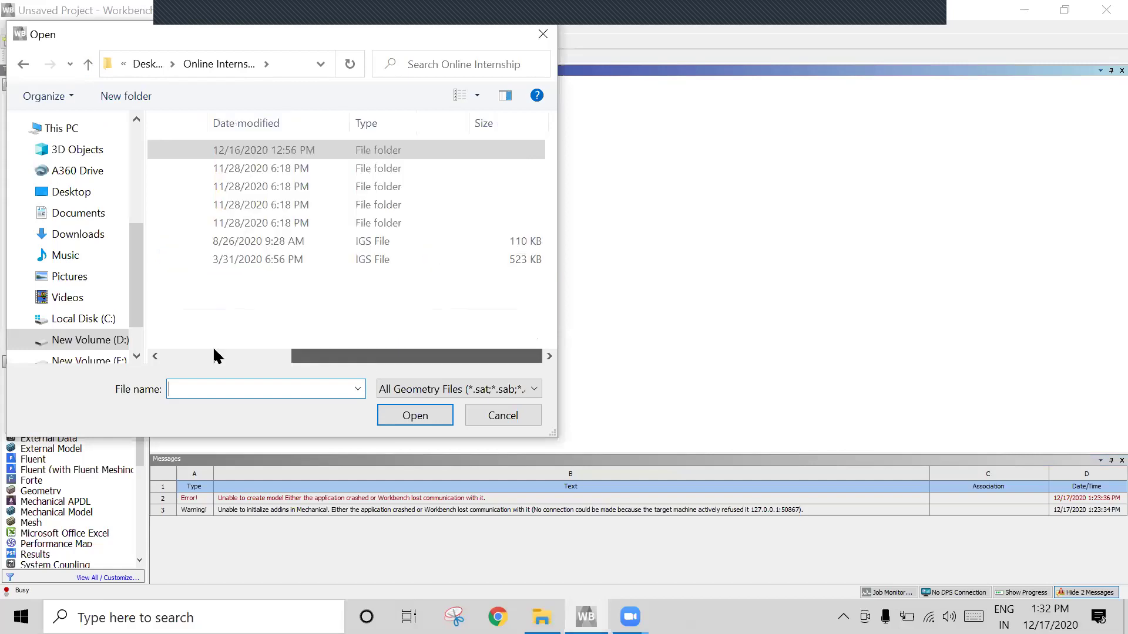
scroll(218, 270, "left", 3)
double_click(216, 264)
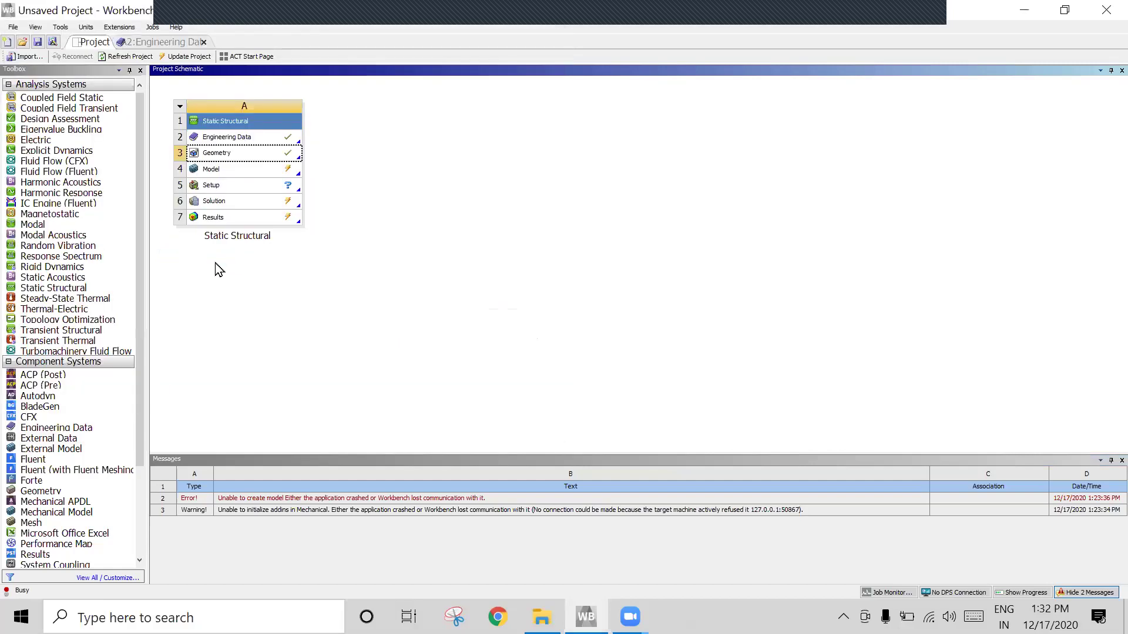
- Open the Model cell in Mechanical and confirm re-reading the updated upstream piston geometry
left_click(242, 171)
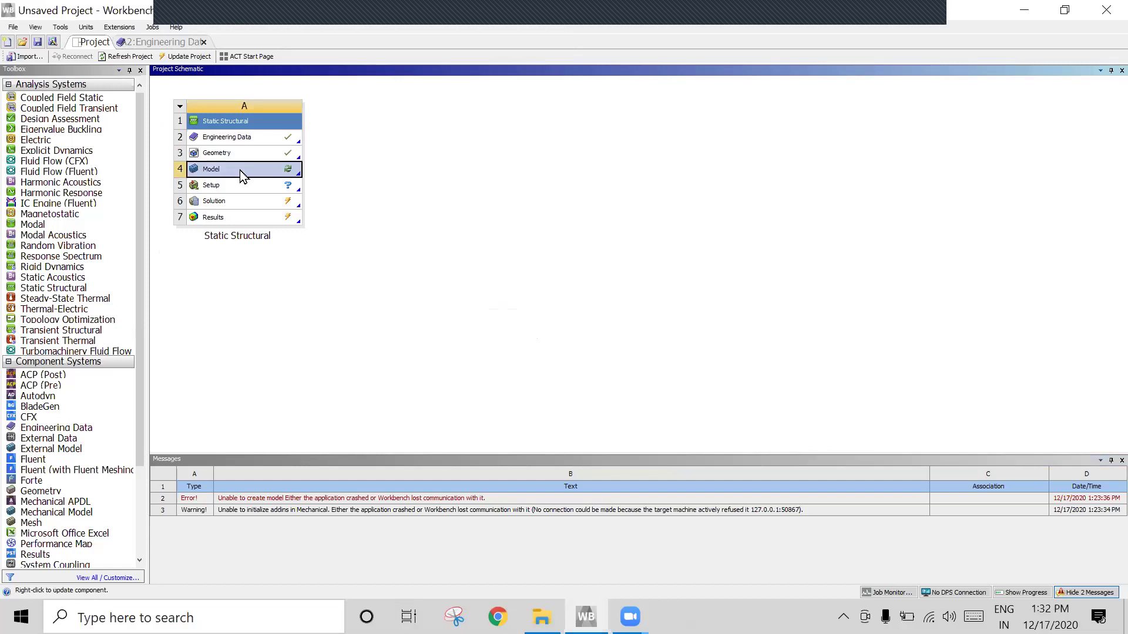
double_click(241, 174)
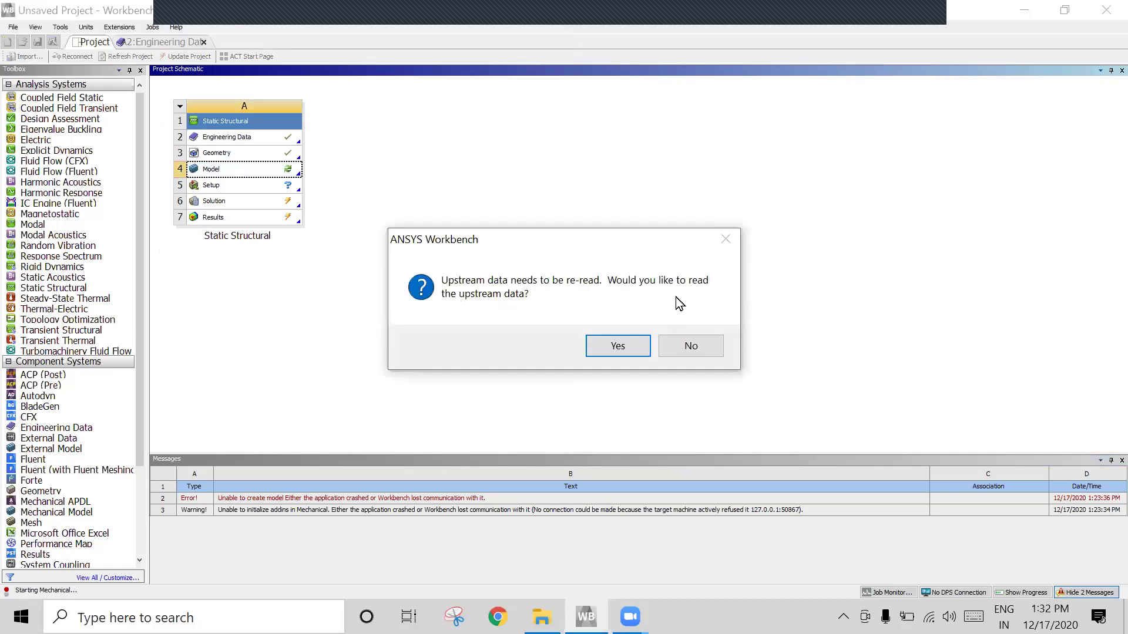
left_click(618, 346)
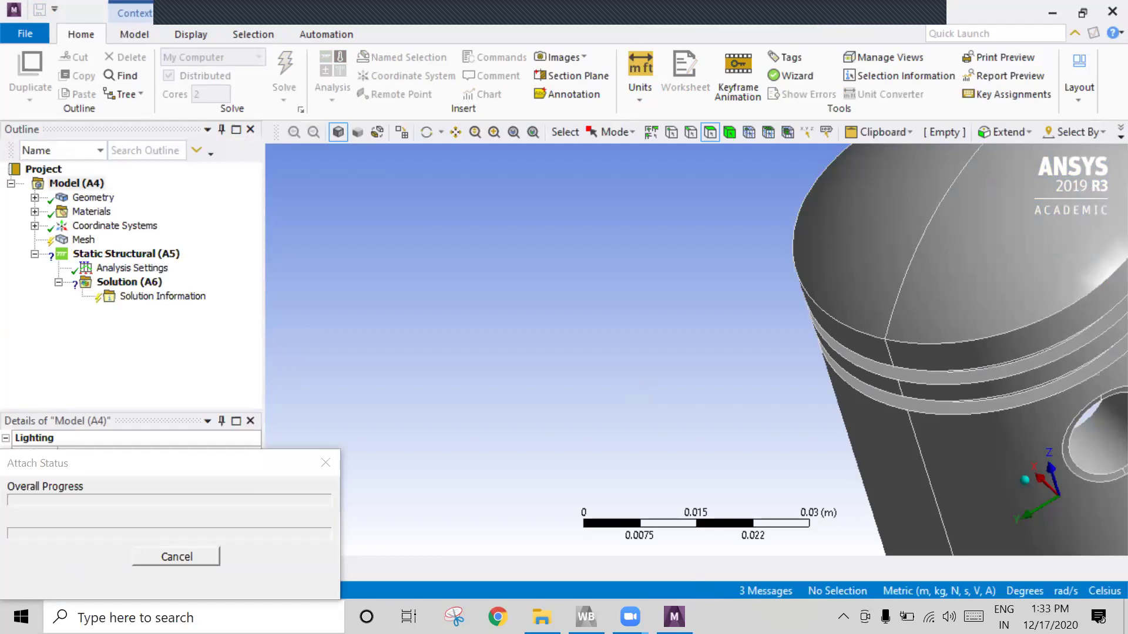
- Show the desktop and create a Microsoft Word document there, keeping its default name
right_click(718, 617)
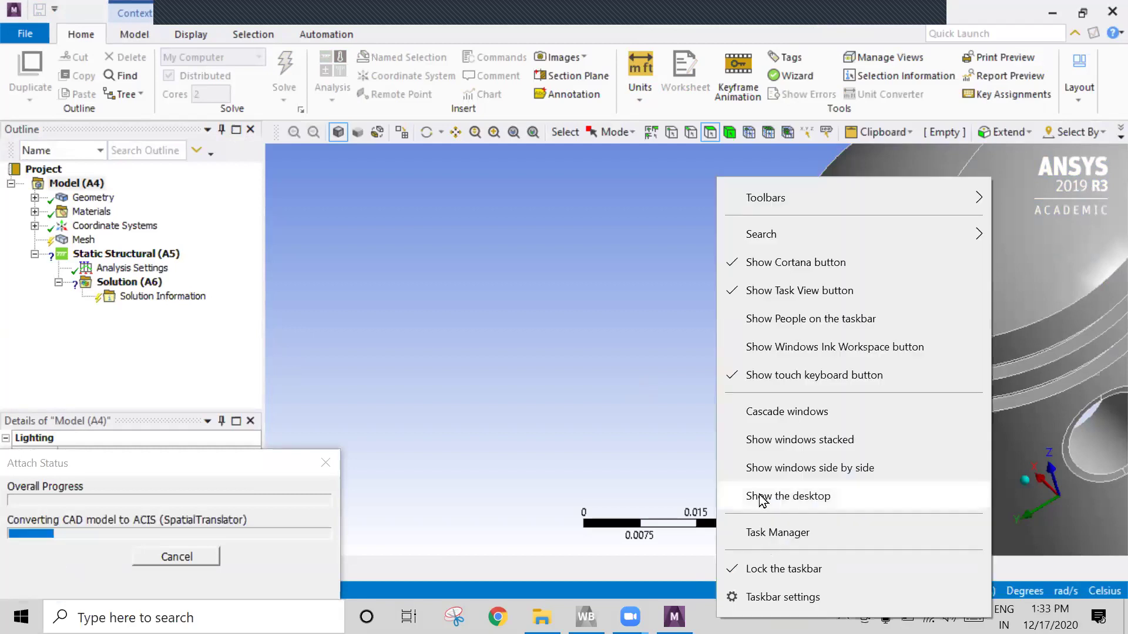
key("Return")
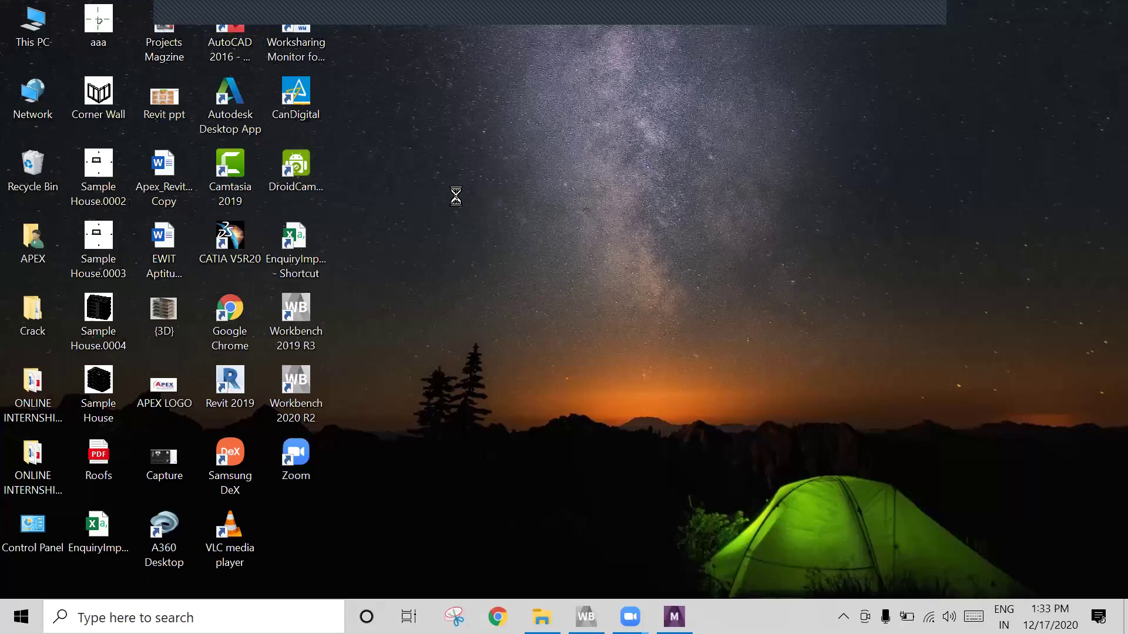
right_click(458, 198)
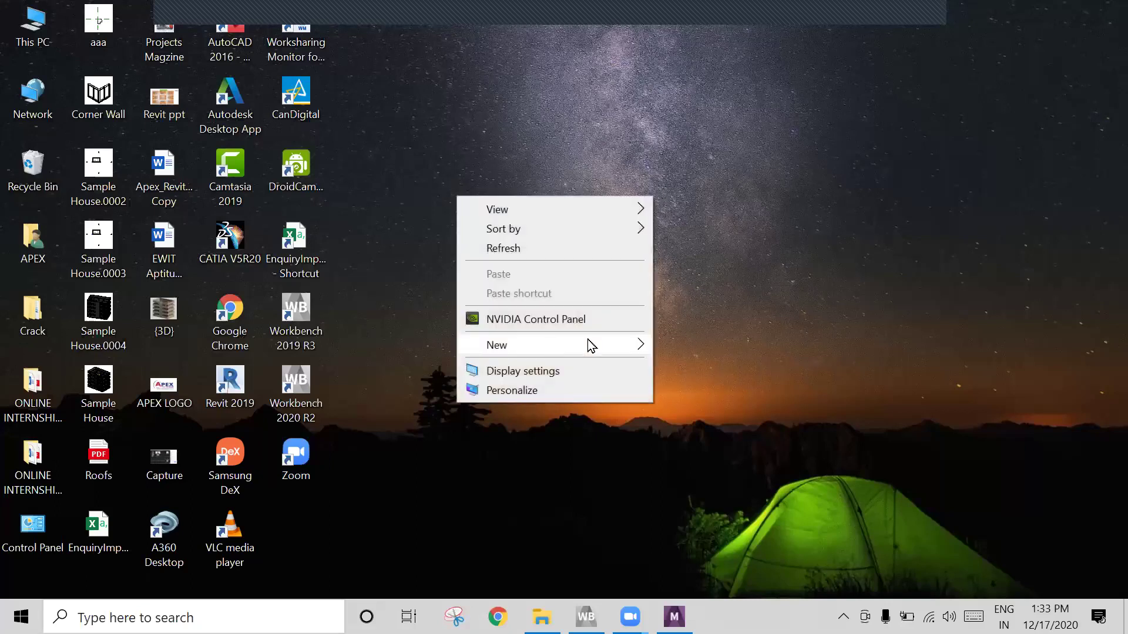
left_click(638, 346)
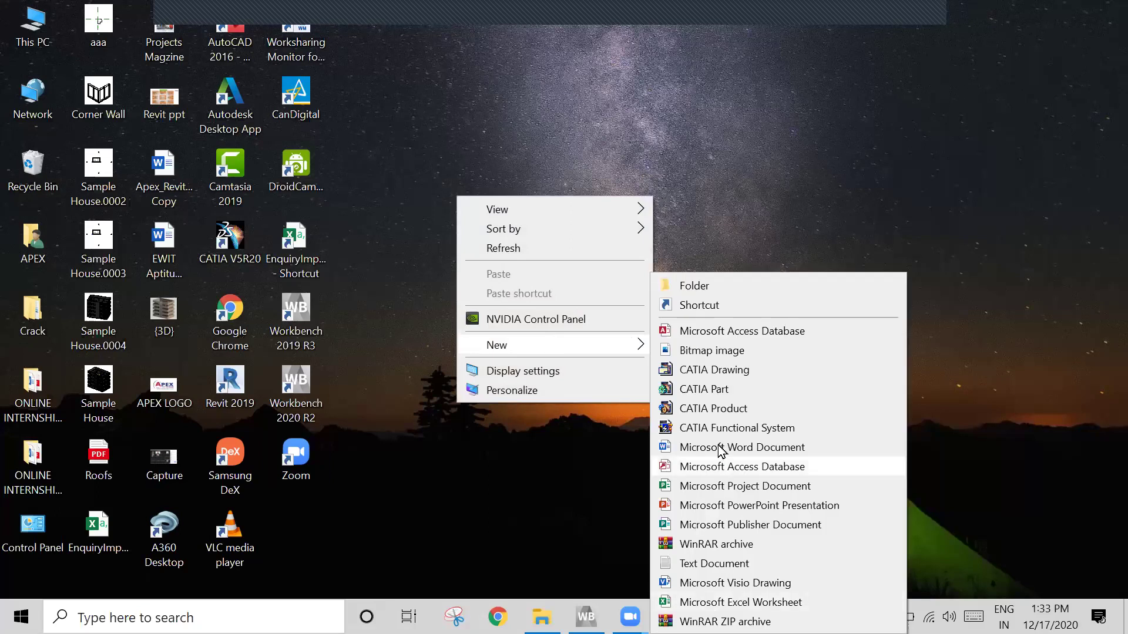
left_click(721, 449)
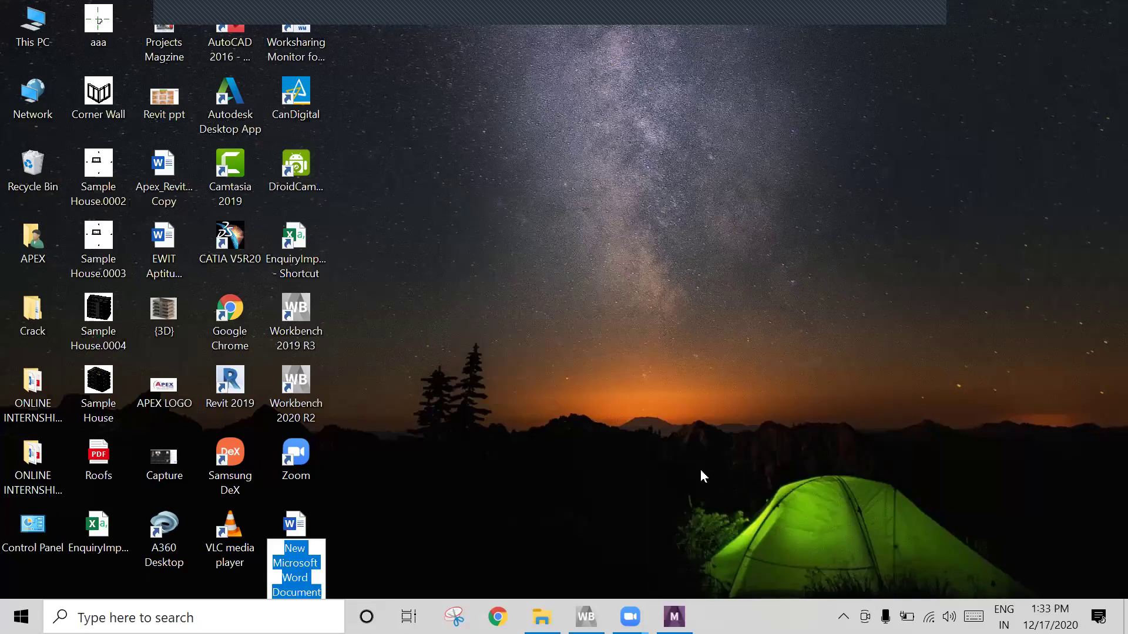
key("Return")
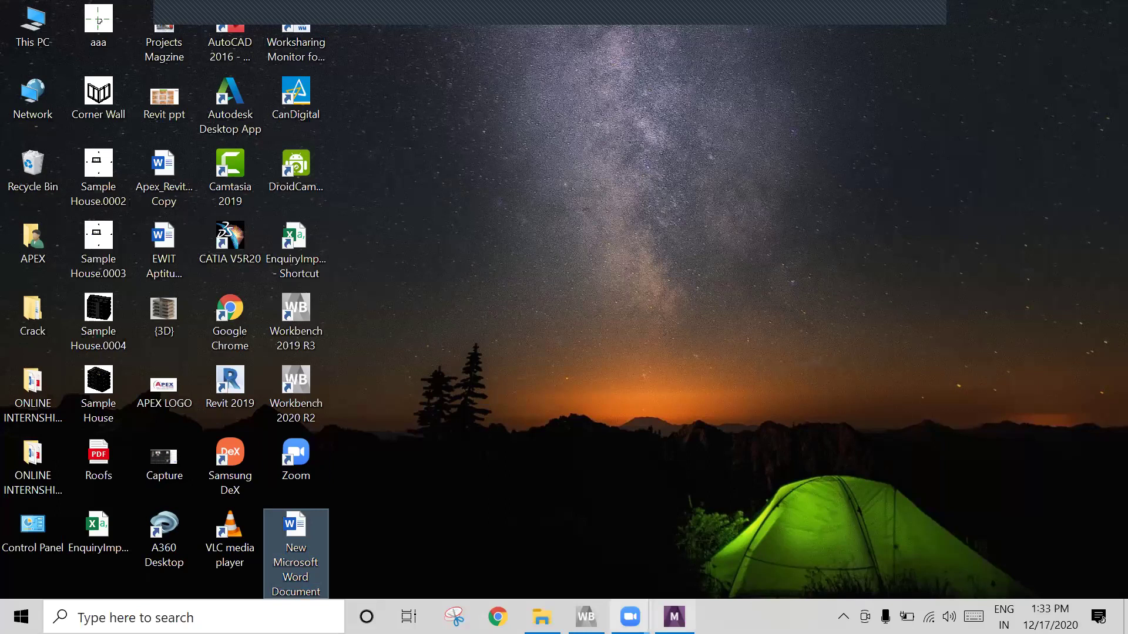
mouse_move(629, 617)
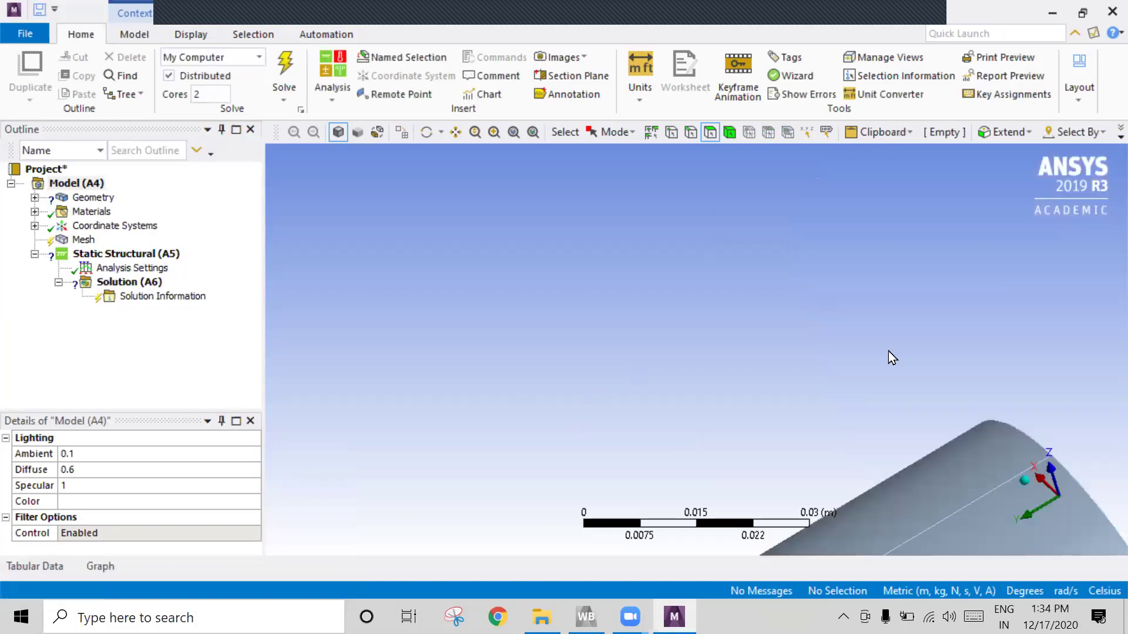
- Orbit and fit the view to inspect the reattached piston from its end face
middle_click_drag(916, 340, 846, 406)
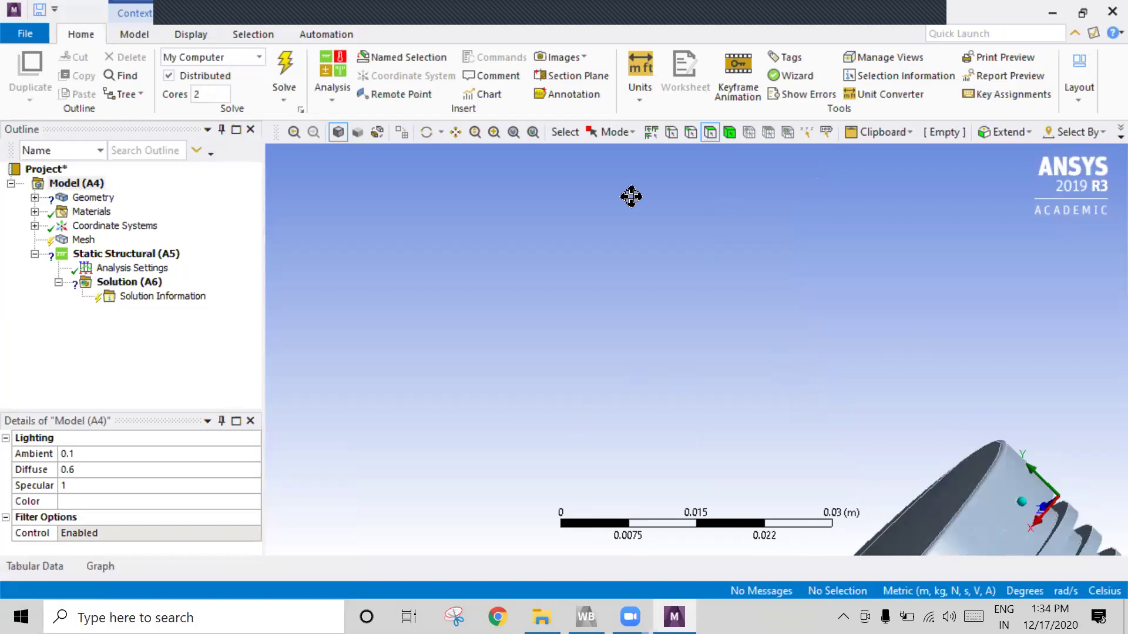
middle_click_drag(813, 364, 720, 345)
key("F7")
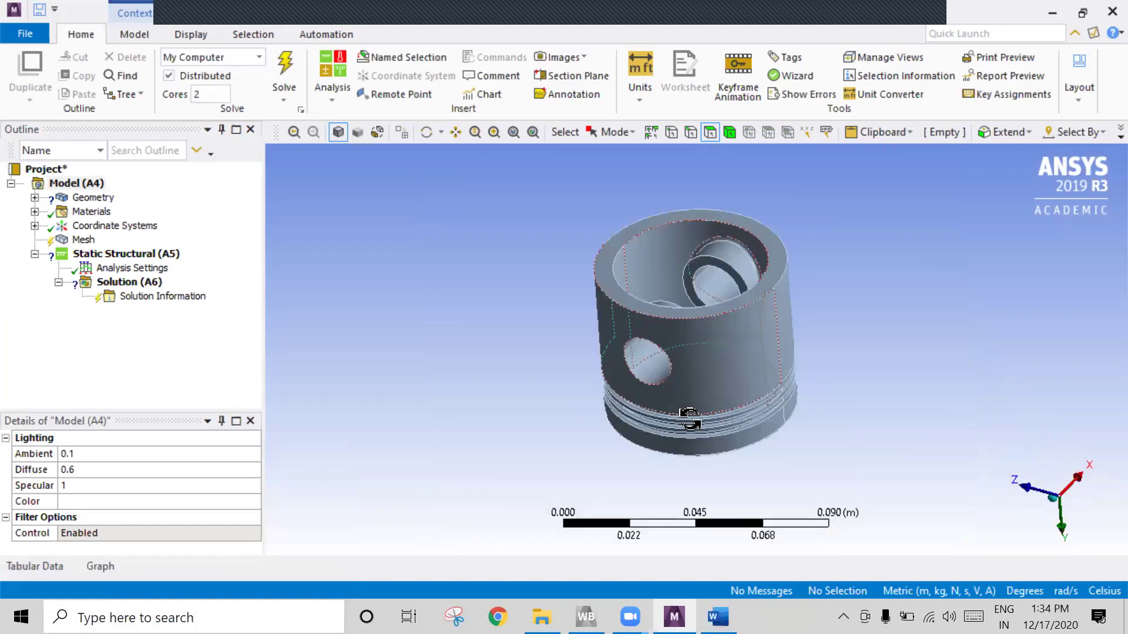
middle_click_drag(685, 393, 703, 255)
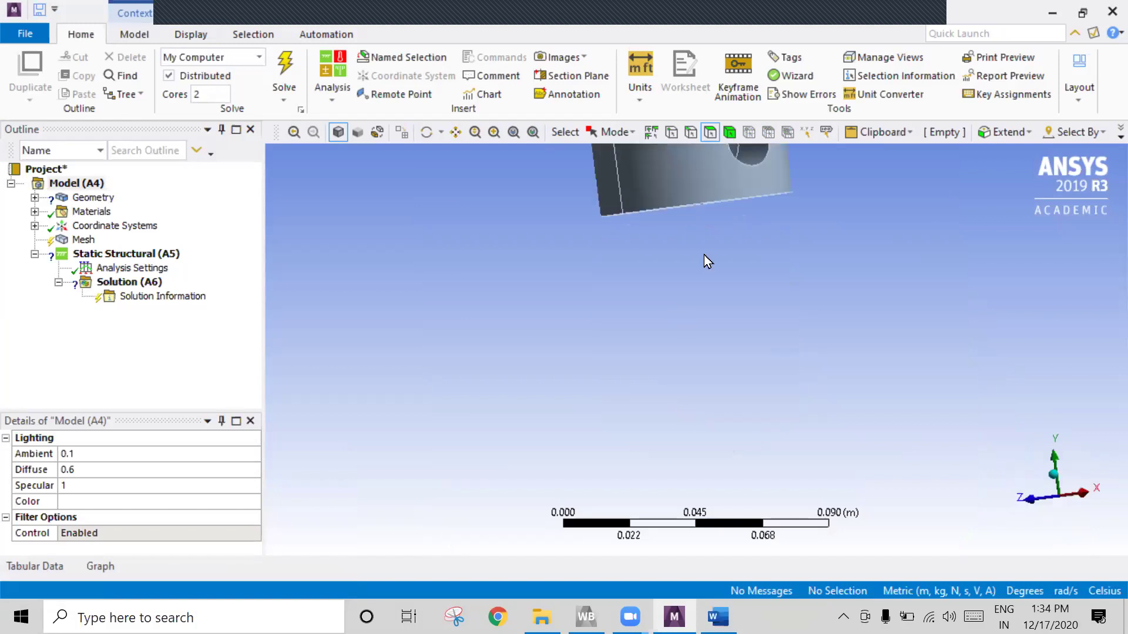
middle_click_drag(698, 391, 721, 248)
middle_click_drag(705, 365, 705, 388)
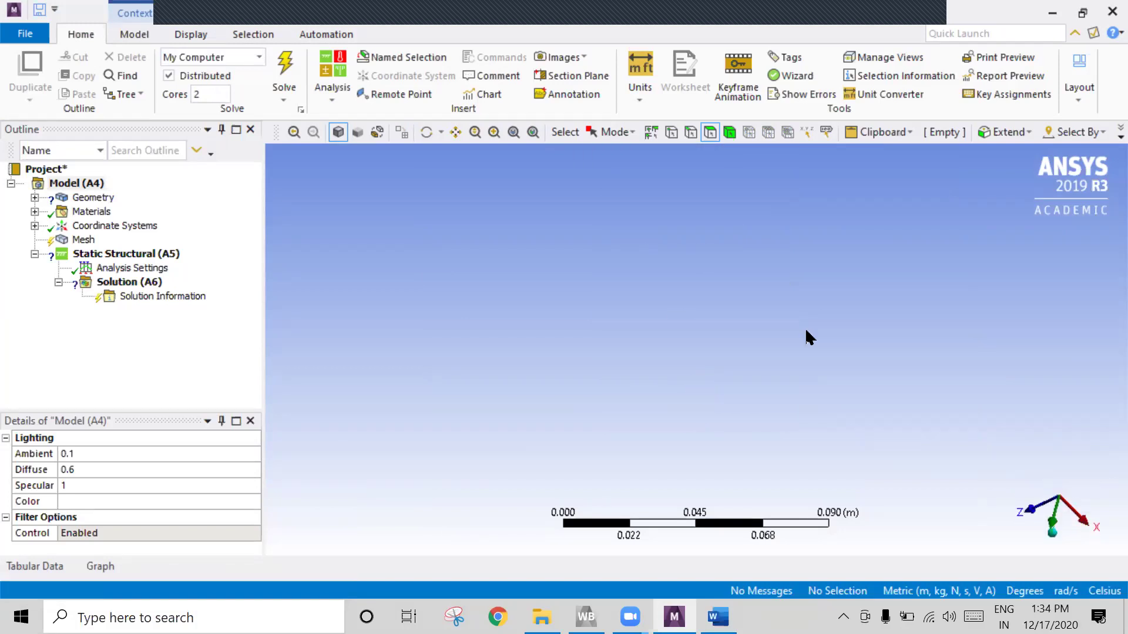
middle_click_drag(763, 304, 730, 229)
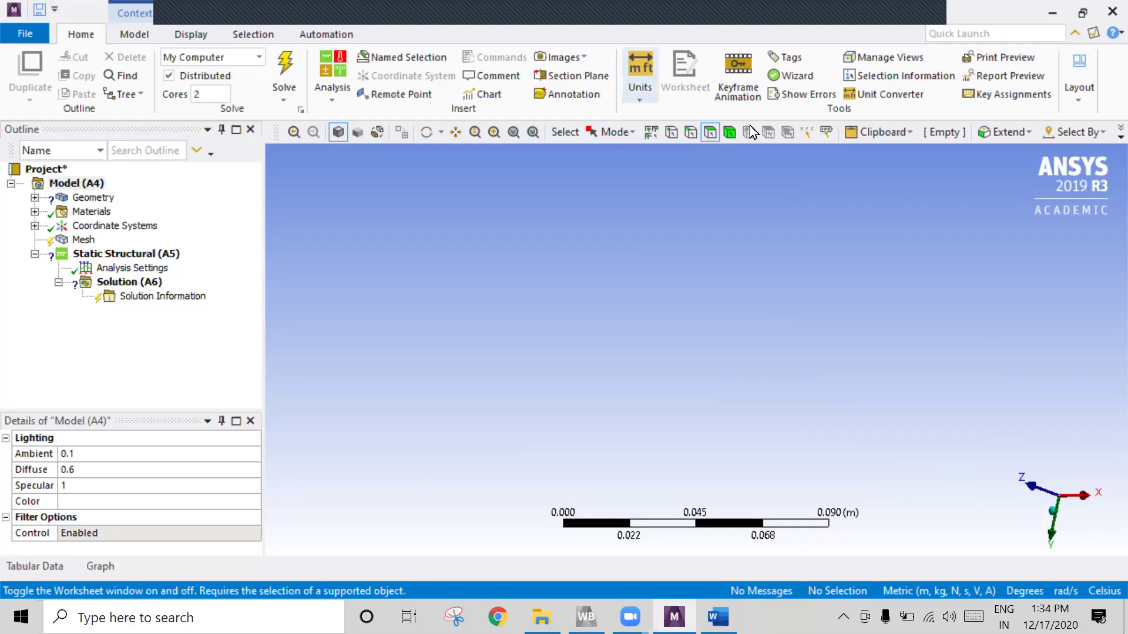
middle_click_drag(802, 224, 728, 552)
middle_click_drag(682, 297, 642, 368)
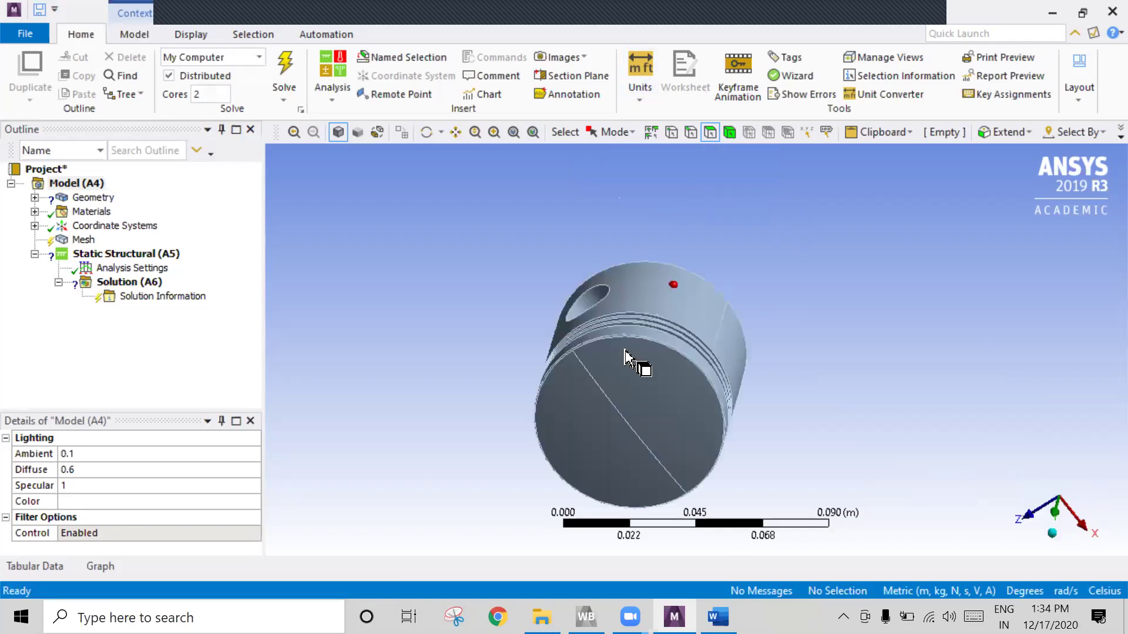
middle_click_drag(624, 204, 785, 269)
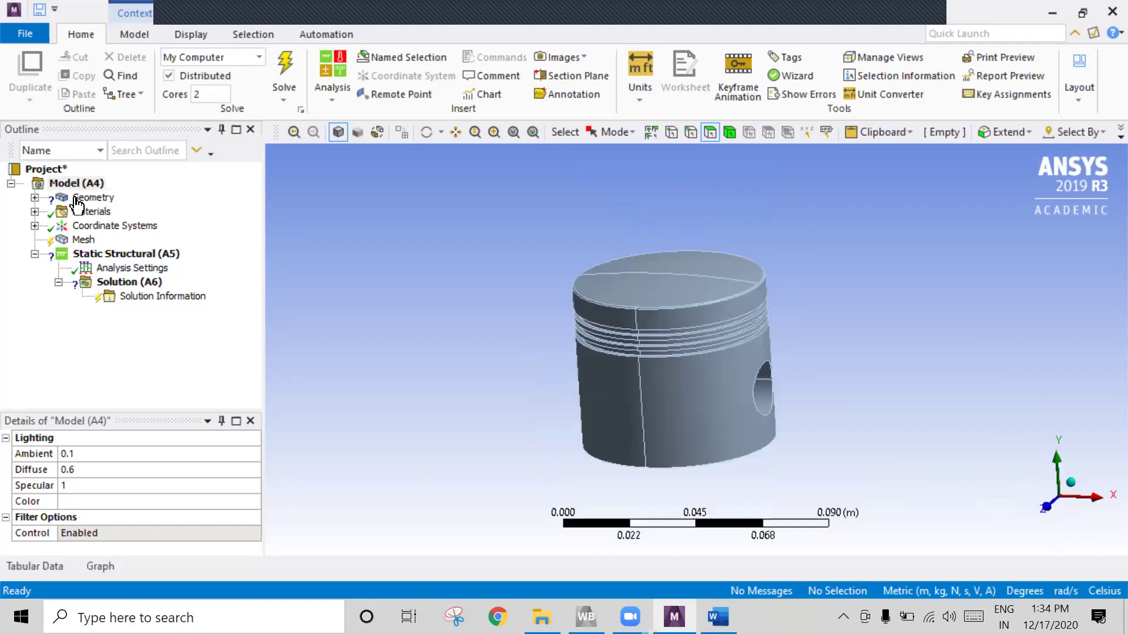
- Expand Geometry and check the Piston_Al-FreeParts body's material assignment in Details
left_click(34, 197)
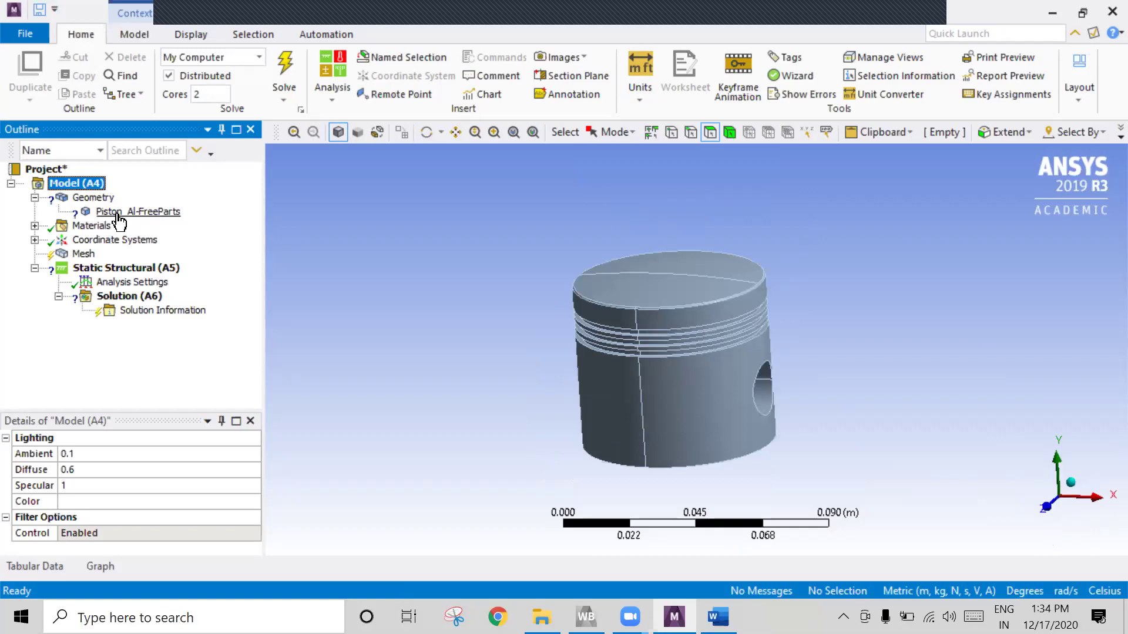
key("Down")
key("Down")
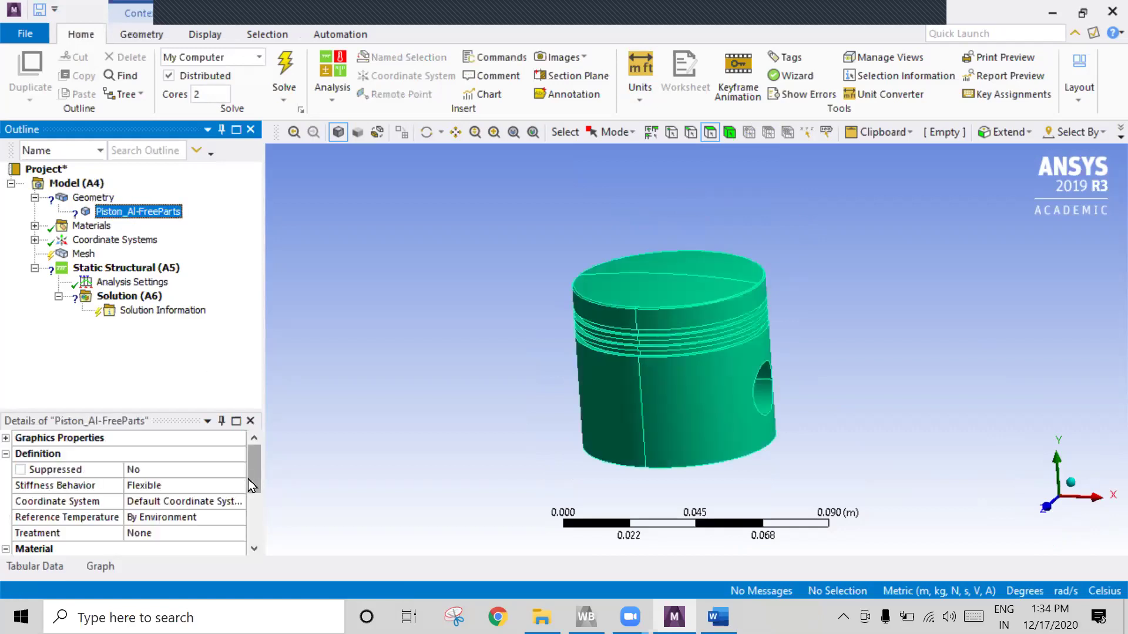
scroll(218, 503, "down", 1)
left_click(235, 503)
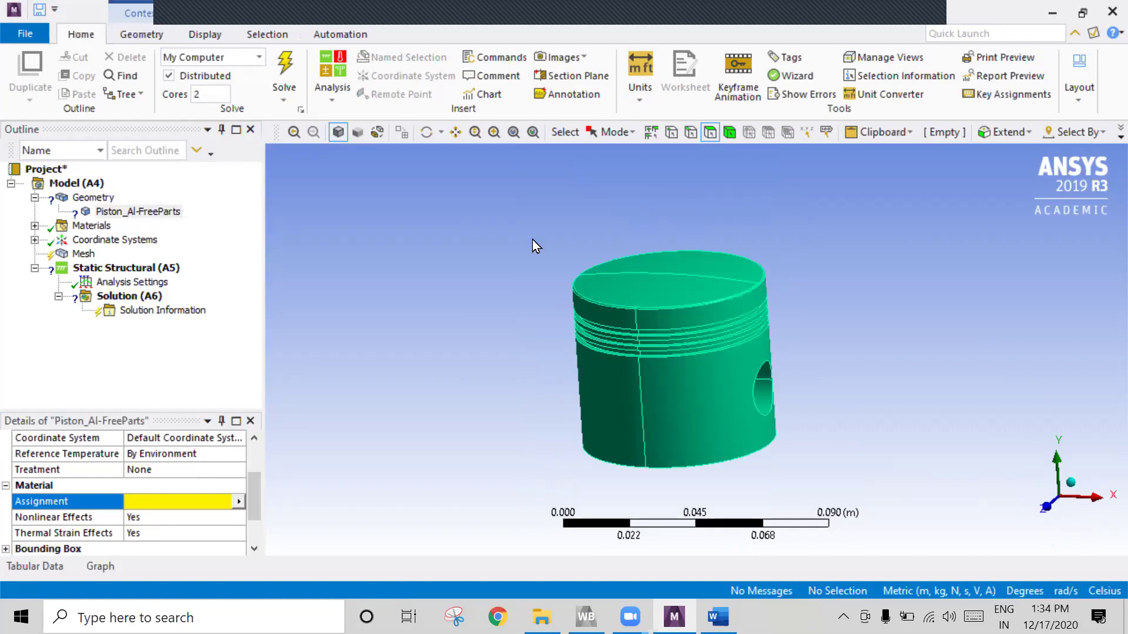
- Set the mesh sizing's Span Angle Center to Fine
left_click(84, 254)
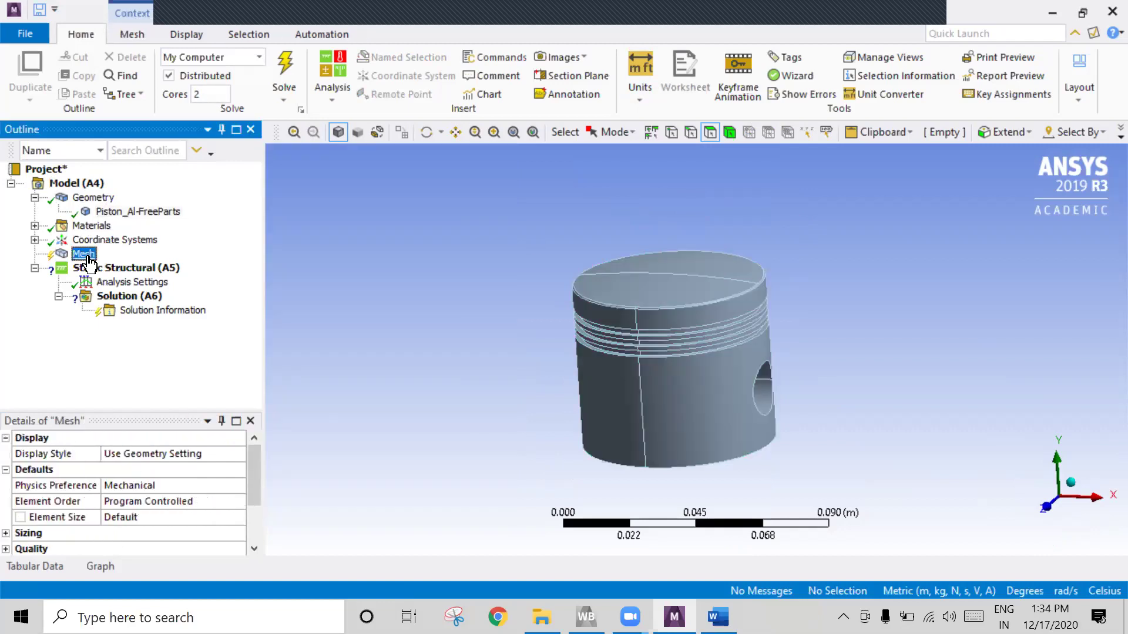
right_click(87, 257)
left_click(204, 545)
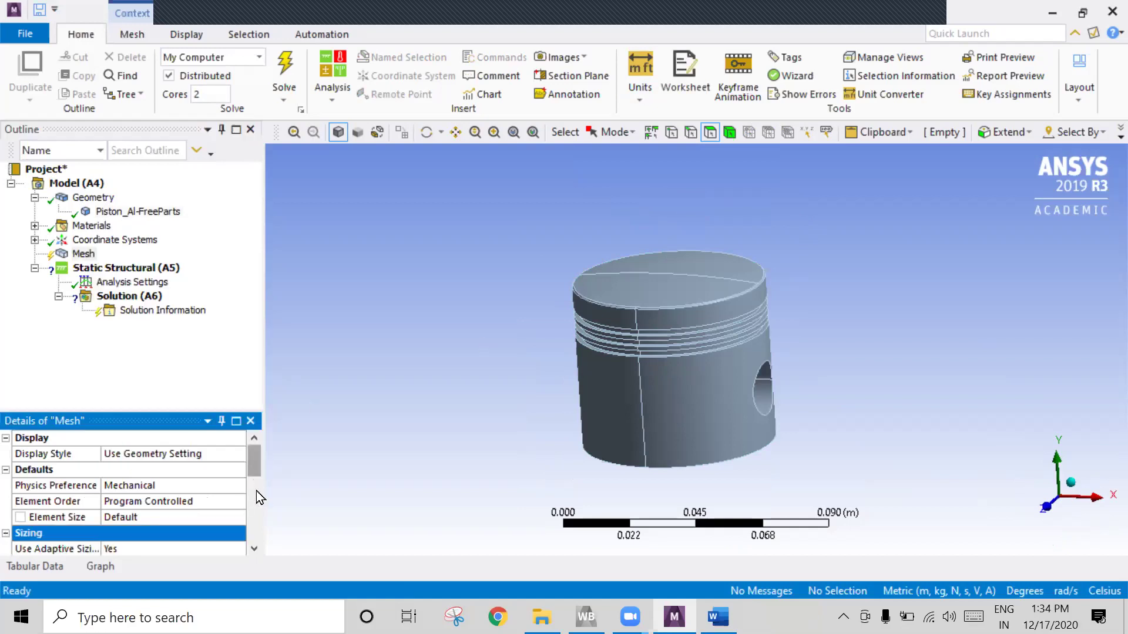
scroll(221, 500, "down", 2)
left_click(197, 531)
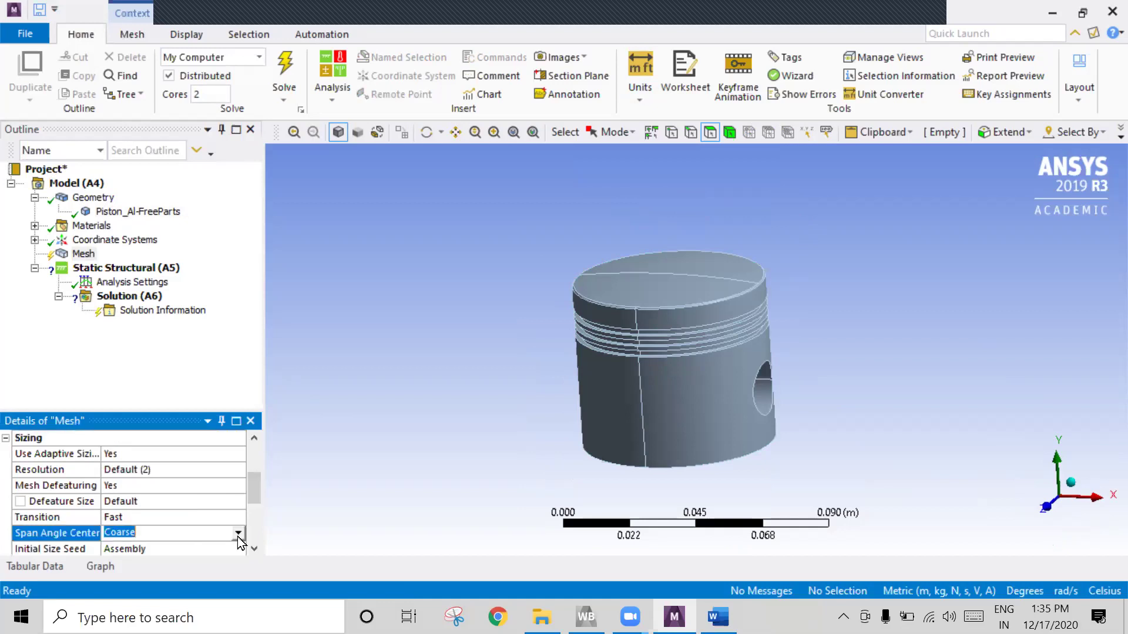
left_click(192, 537)
key("Down")
key("Down")
key("Return")
- Generate the piston mesh and tilt the view to inspect it
right_click(84, 254)
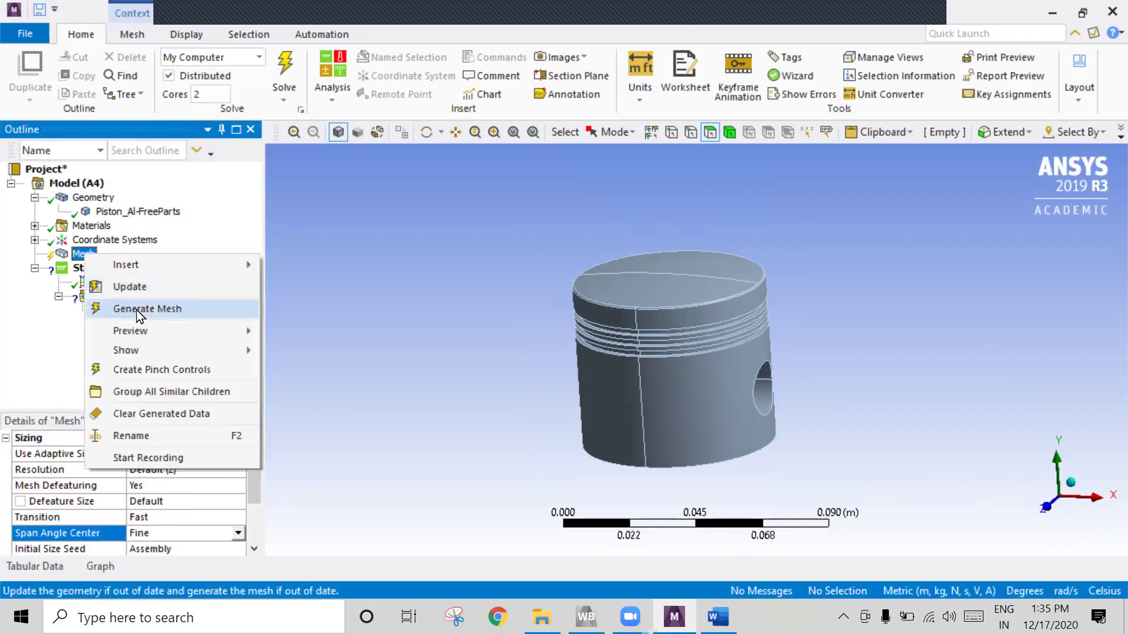
left_click(138, 309)
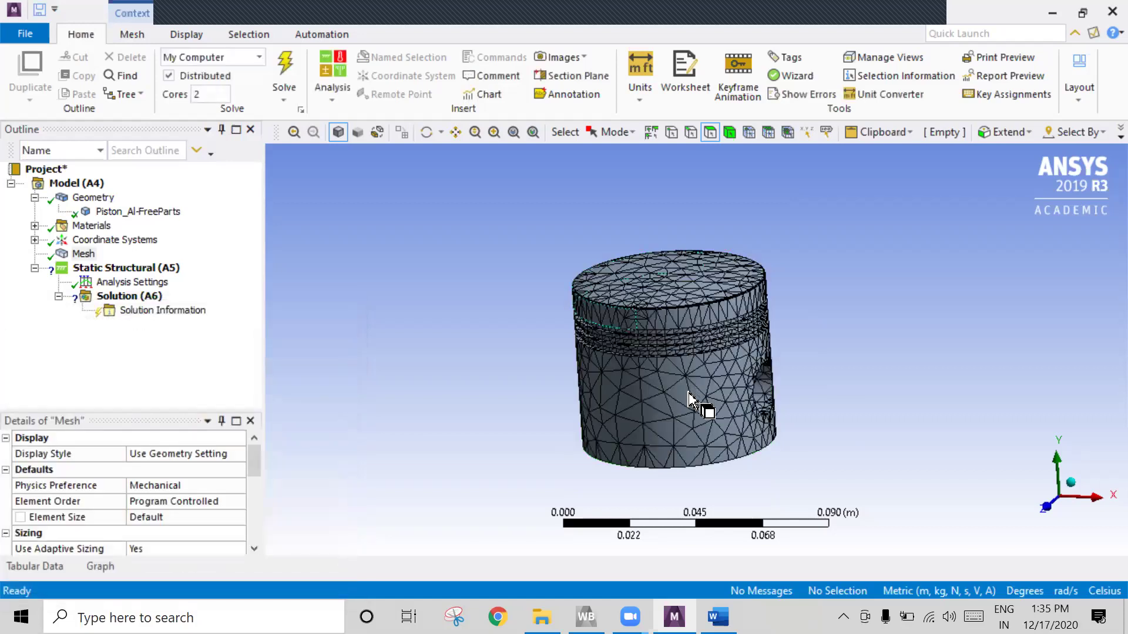
scroll(643, 381, "up", 1)
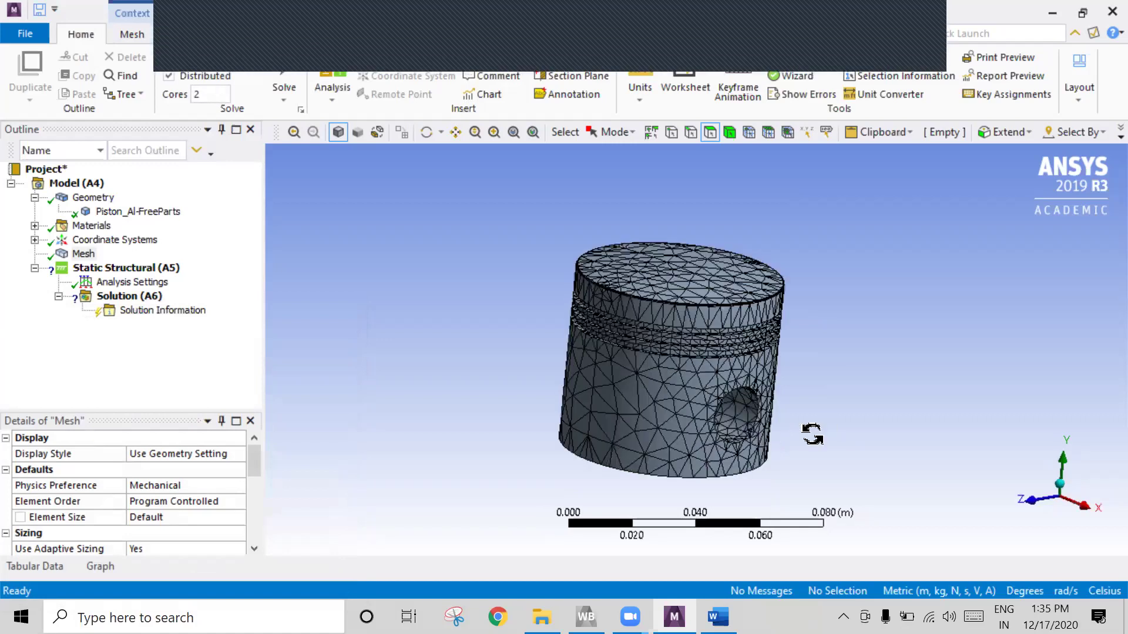
left_click_drag(812, 438, 740, 446)
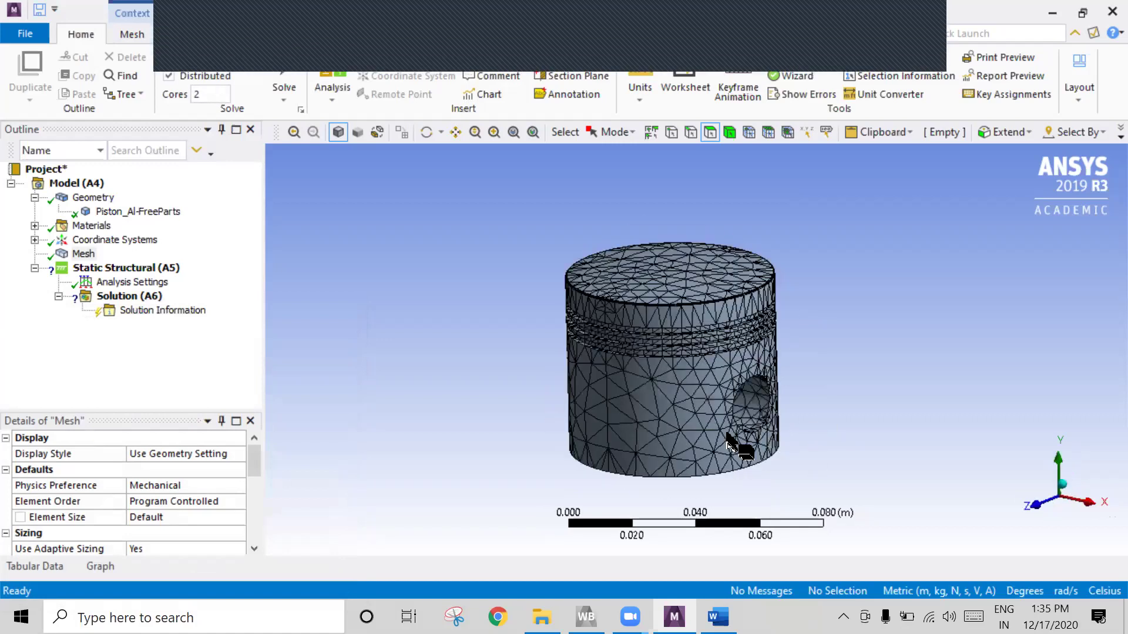
left_click(148, 268)
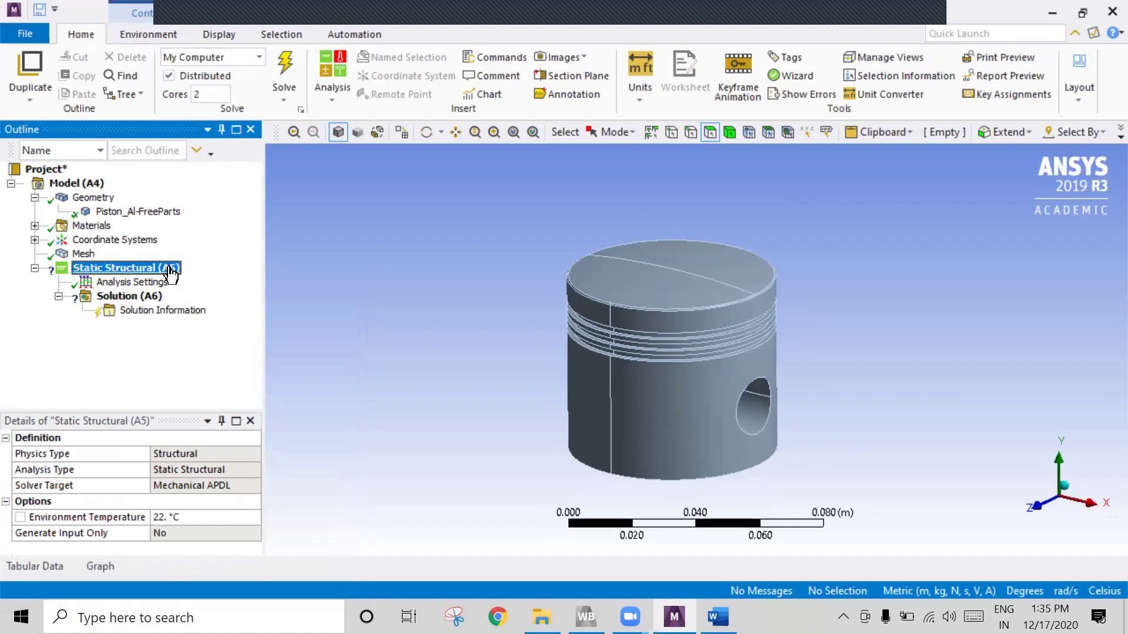
- Turn the meshed piston upright and bring up Static Structural (A5)'s Insert submenu
middle_click_drag(728, 384, 869, 390)
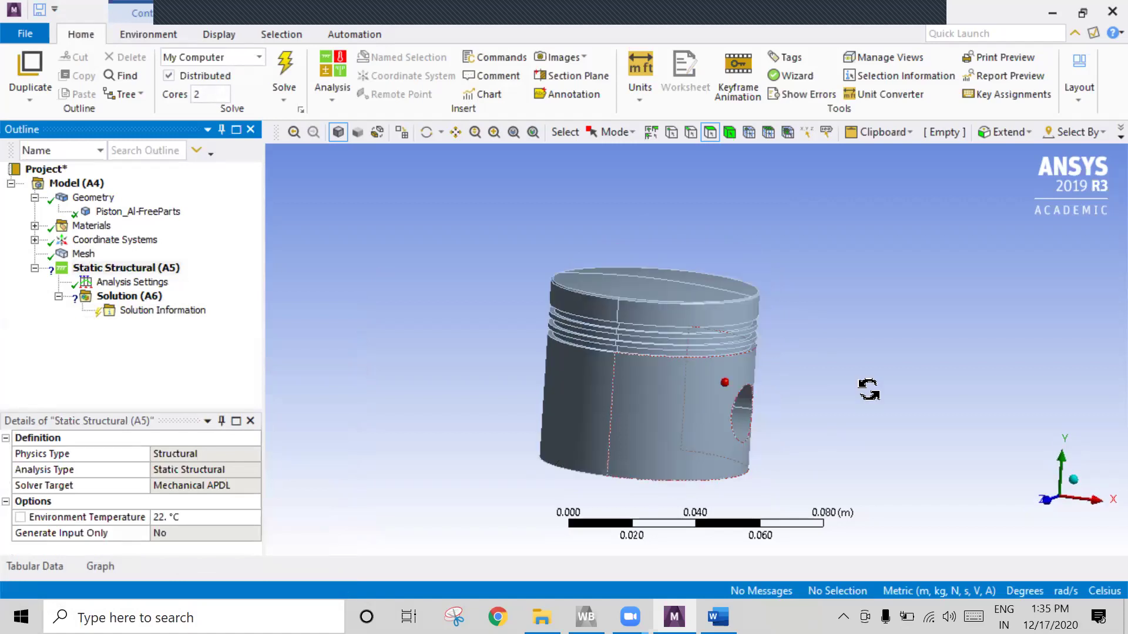
middle_click_drag(721, 390, 761, 397)
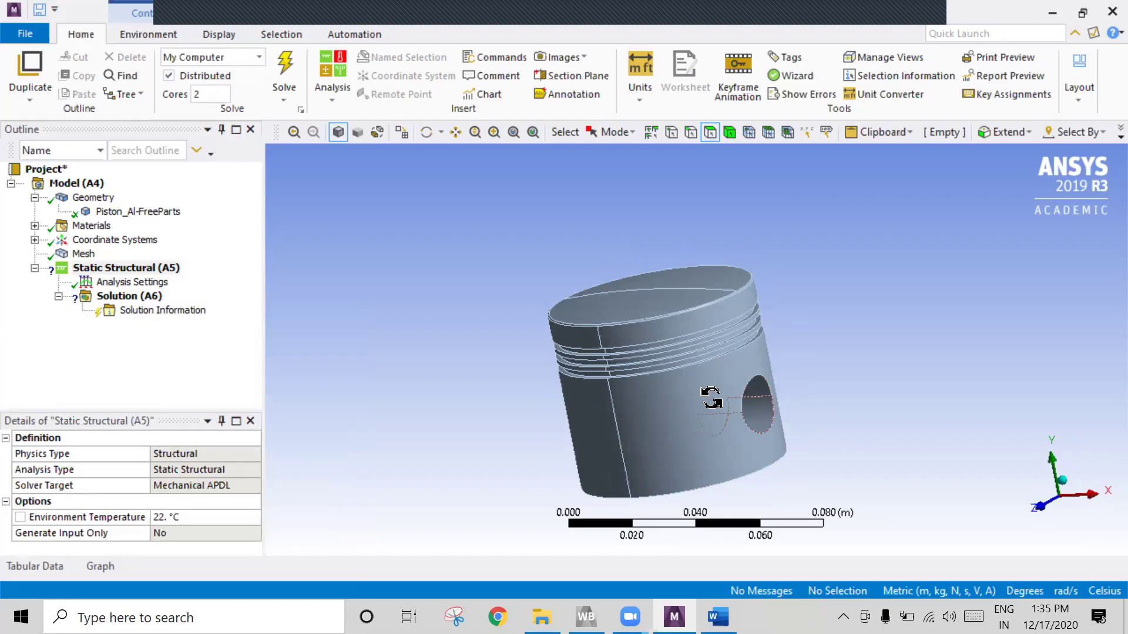
middle_click_drag(813, 390, 590, 277)
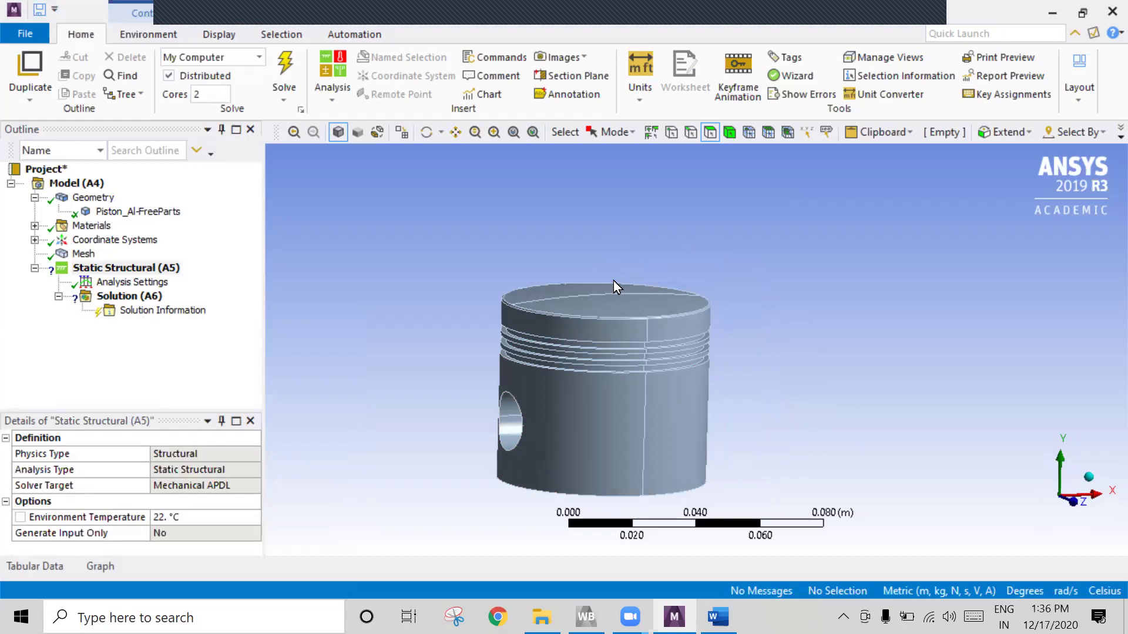
left_click_drag(760, 294, 758, 314)
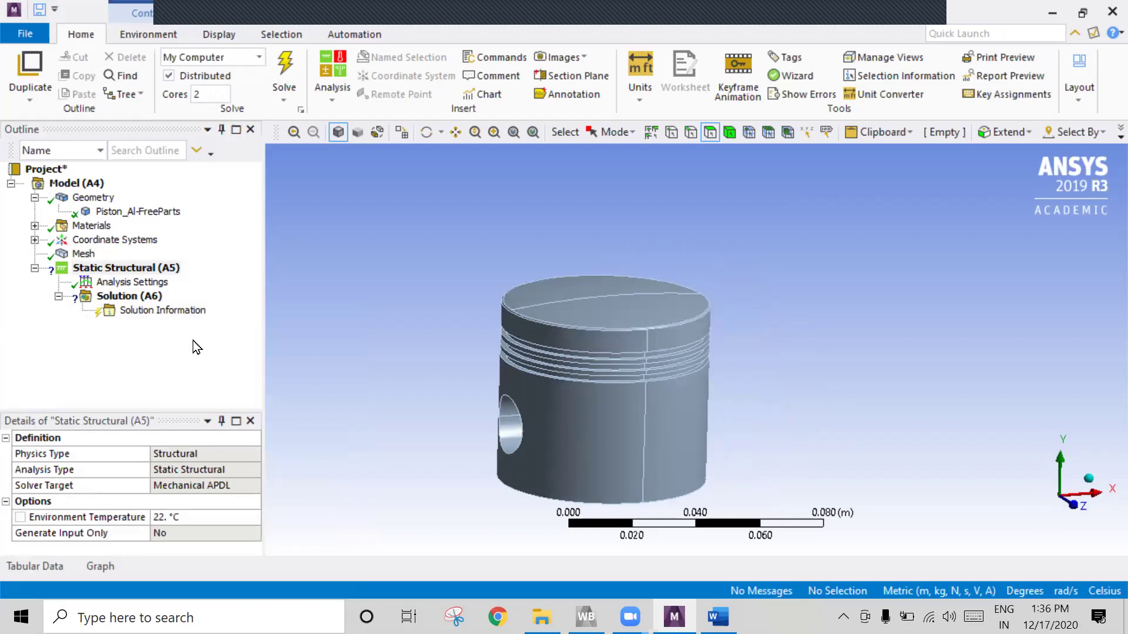
left_click(139, 271)
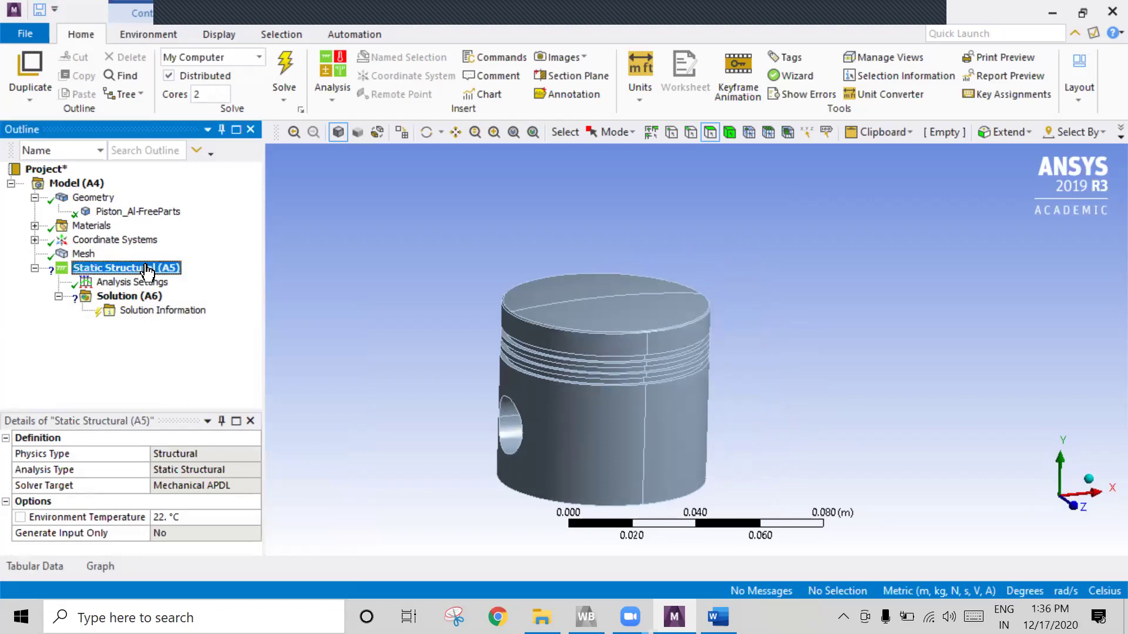
right_click(140, 270)
mouse_move(312, 283)
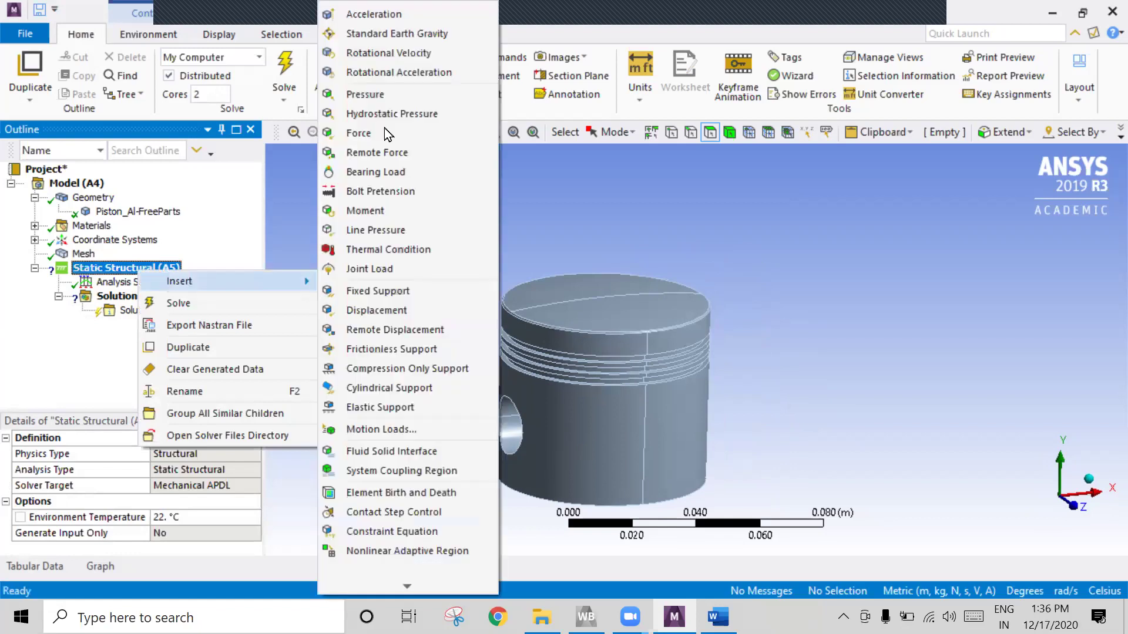
- Add a Fixed Support scoped to the four pin-hole faces of the piston
left_click(364, 292)
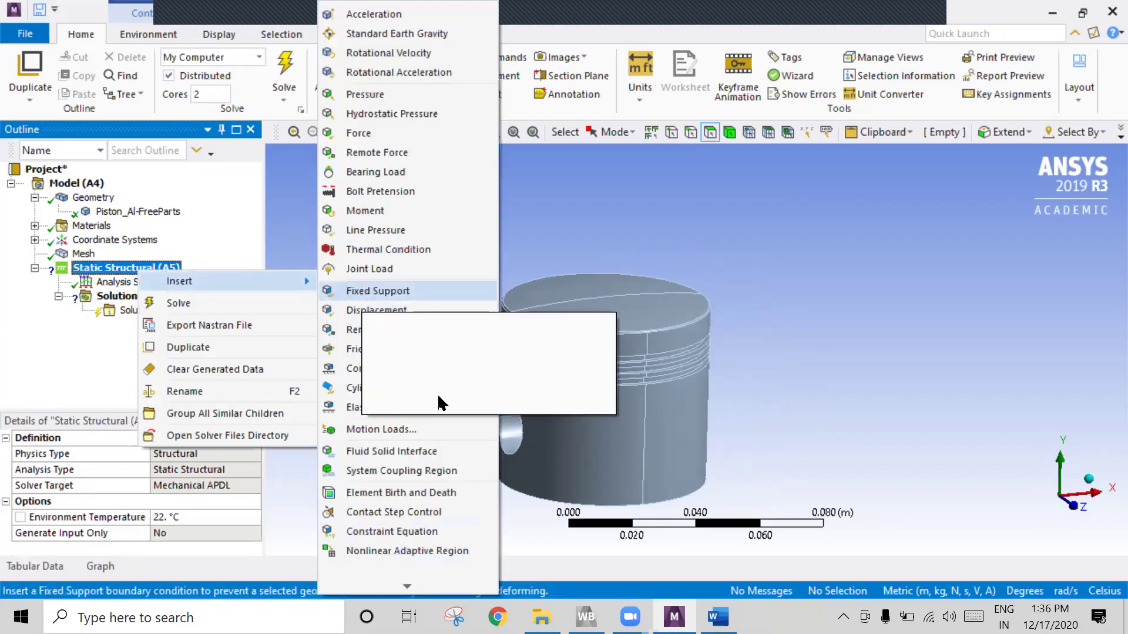
left_click(508, 411)
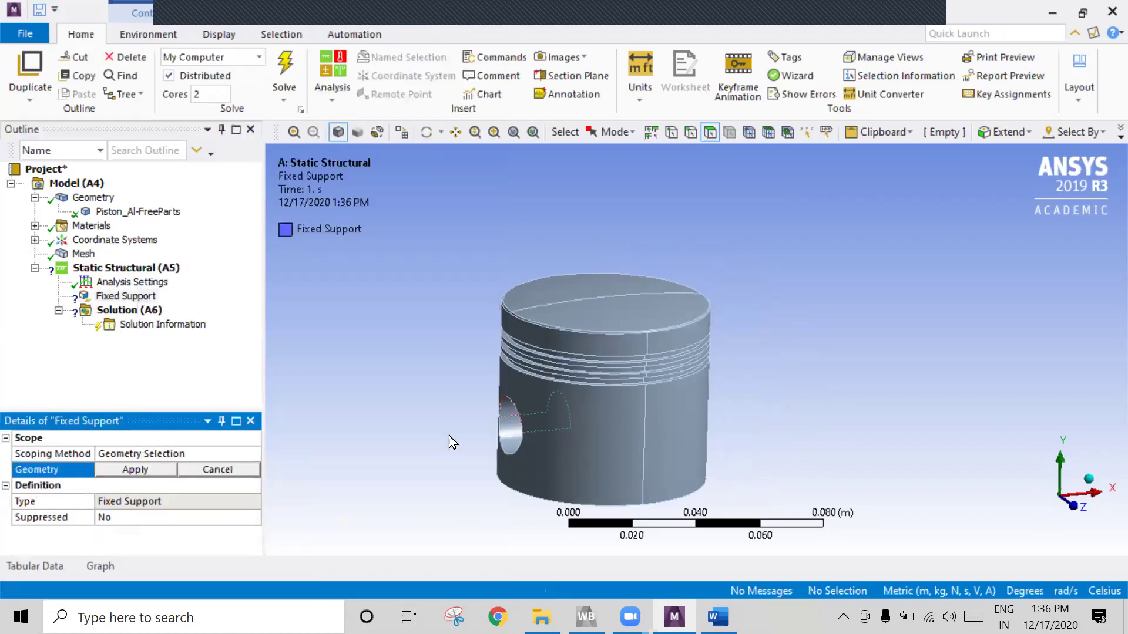
left_click(509, 435)
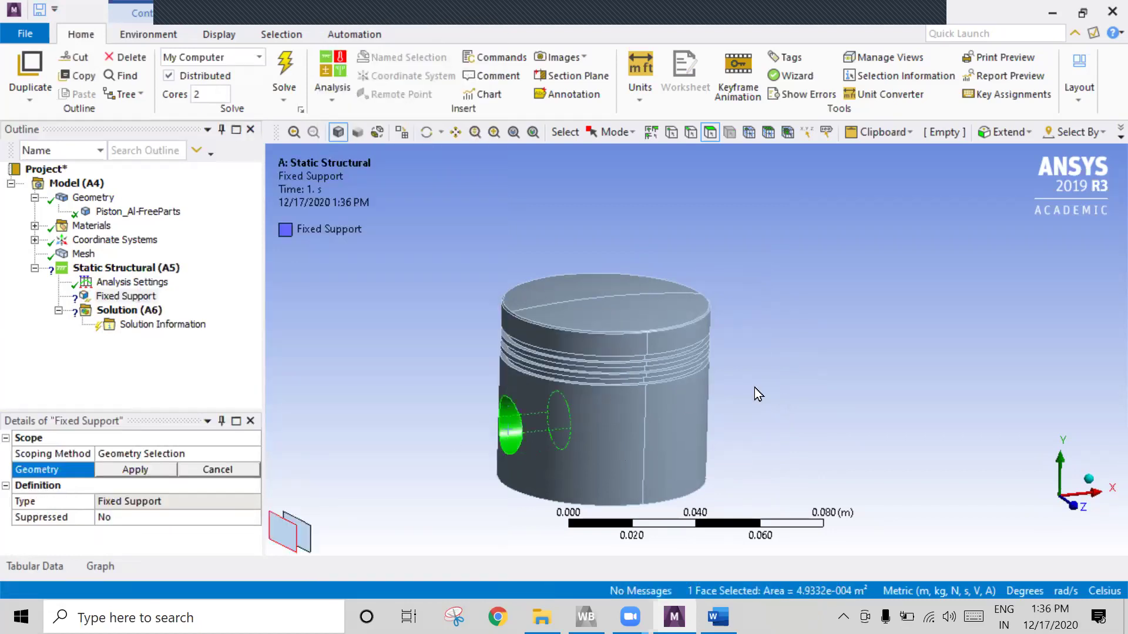
middle_click_drag(663, 399, 578, 405)
left_click(581, 411, "ctrl")
middle_click_drag(684, 433, 667, 428)
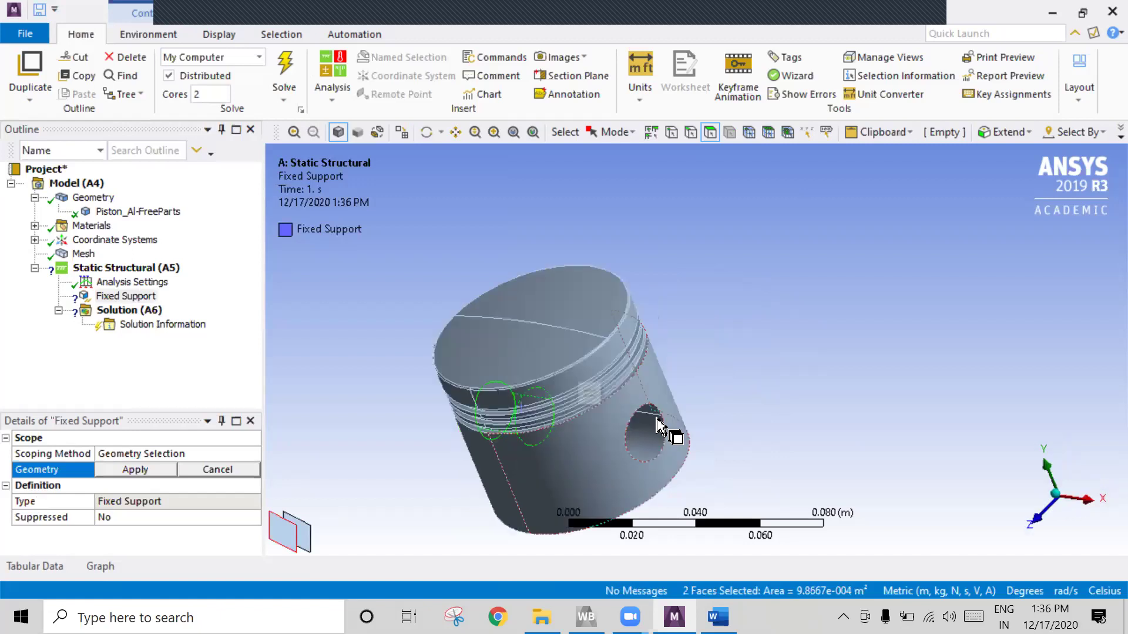
left_click(659, 428, "ctrl")
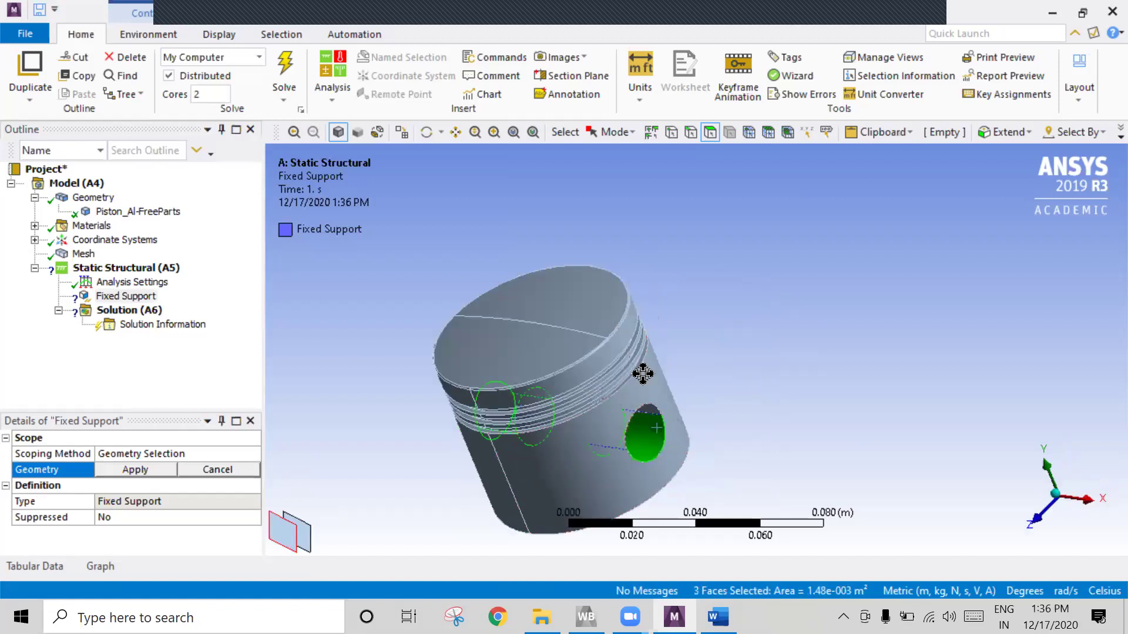
middle_click_drag(710, 337, 446, 399)
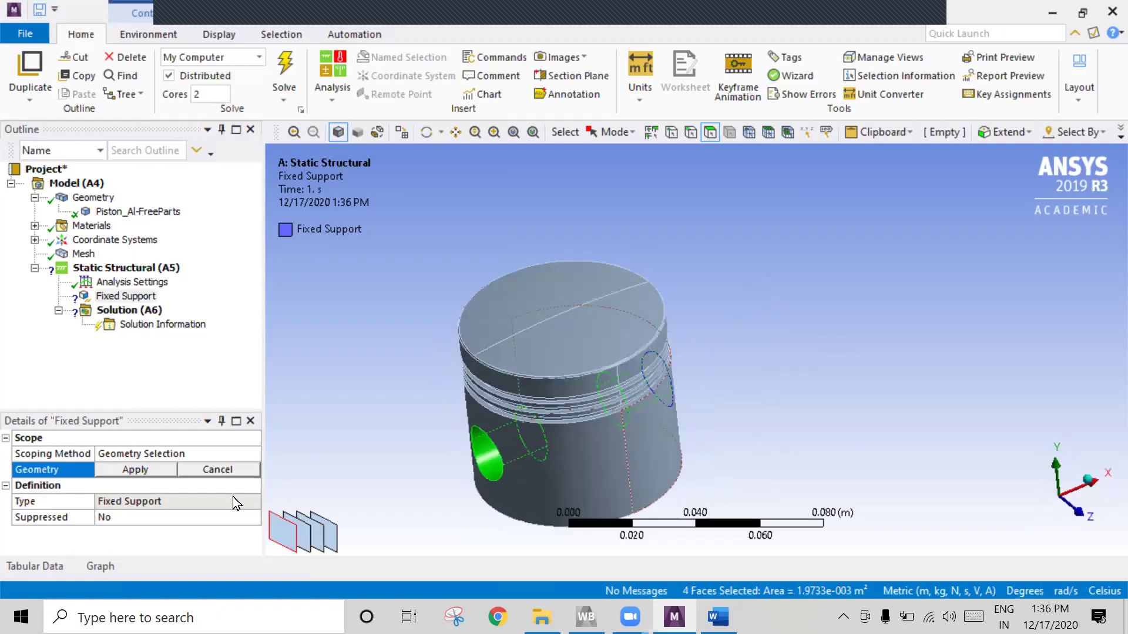
left_click(130, 470)
middle_click_drag(702, 405, 770, 360)
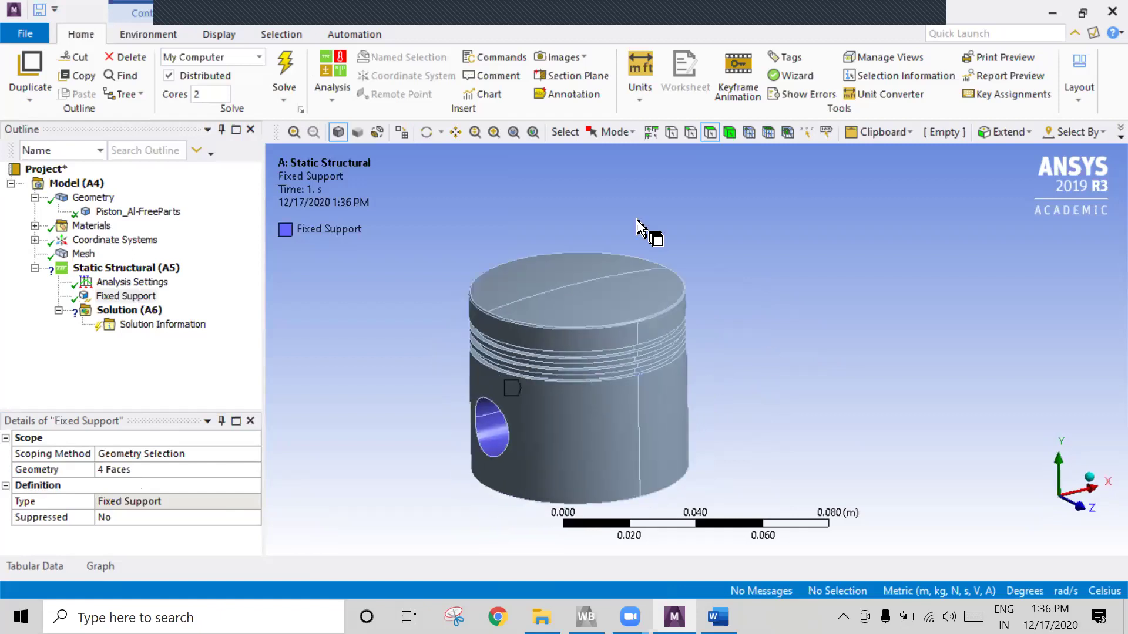
- Insert a Pressure load and select the piston crown faces
right_click(112, 269)
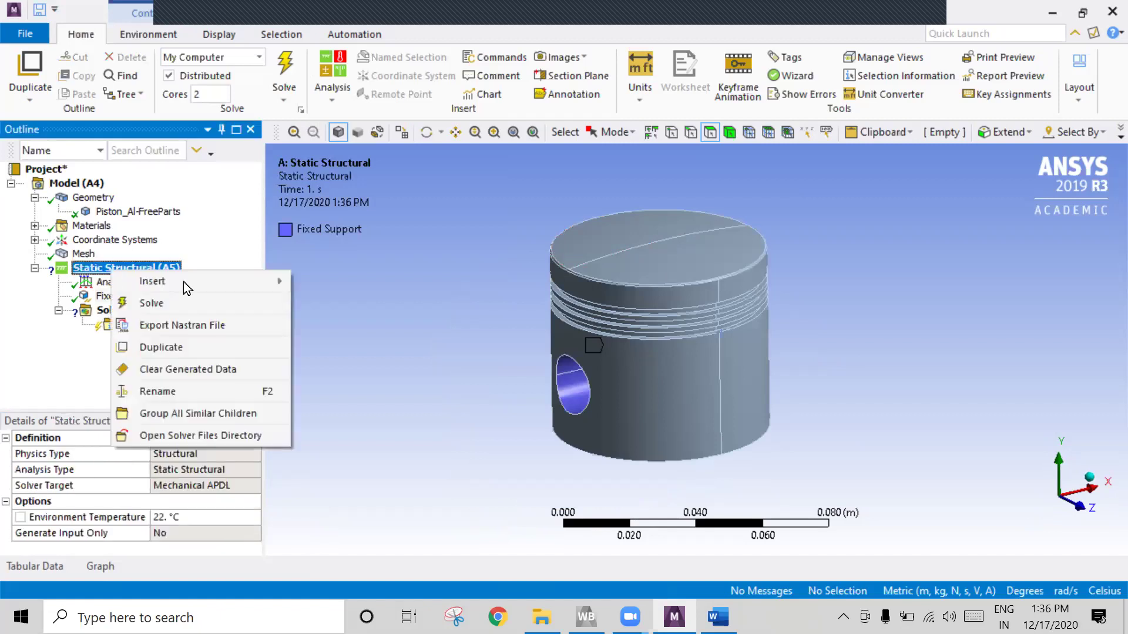
mouse_move(187, 288)
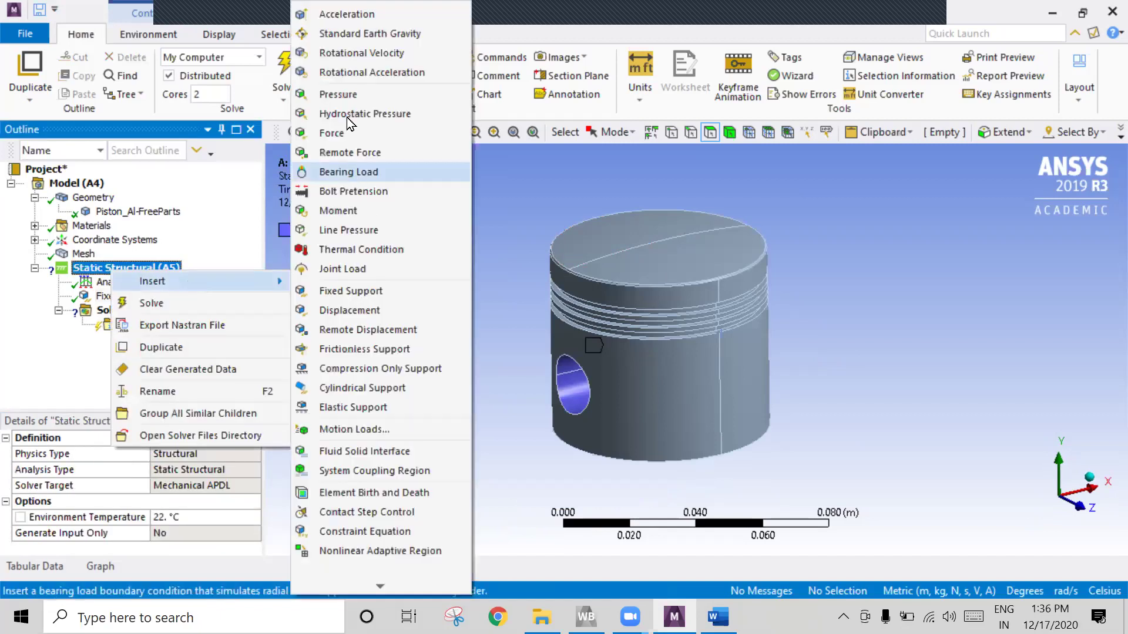
left_click(346, 95)
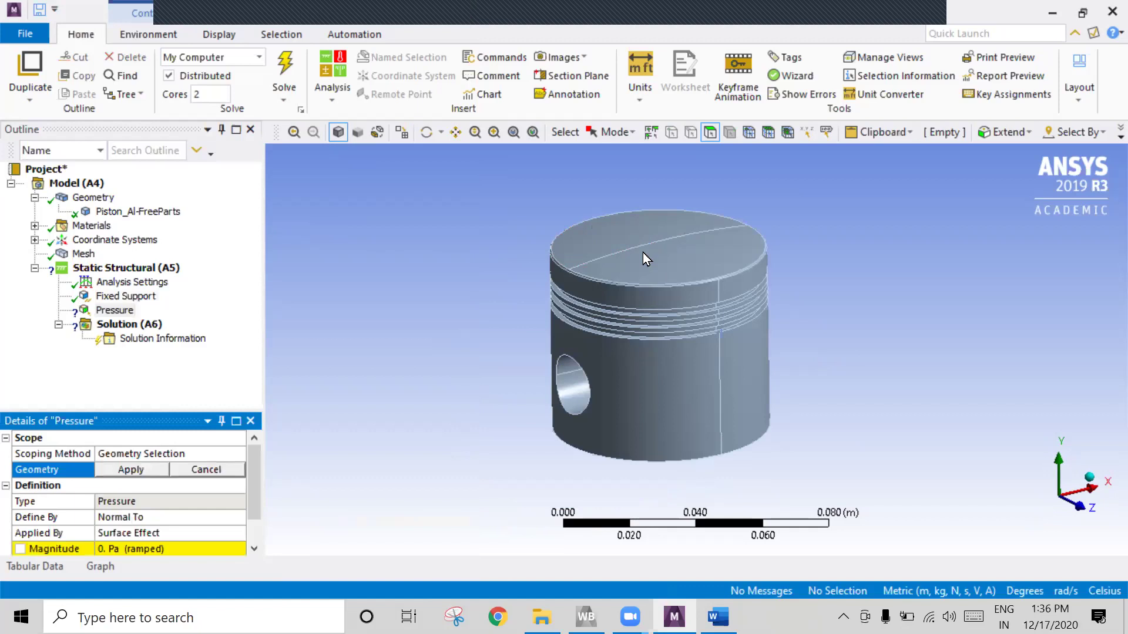
left_click(656, 271)
left_click(657, 272)
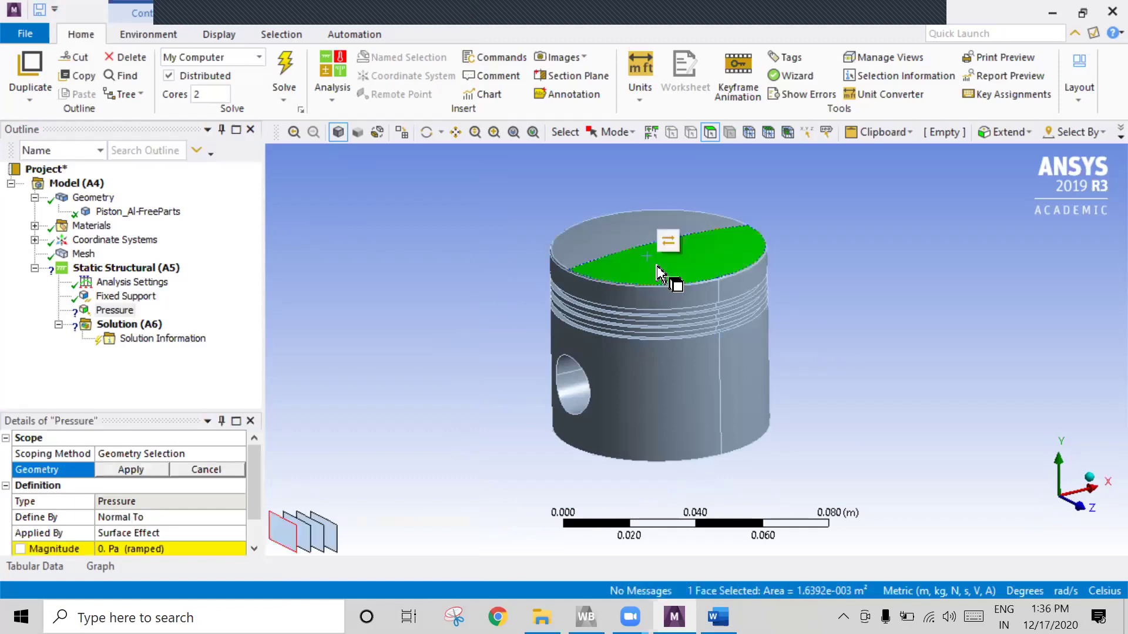
left_click(624, 249, "ctrl")
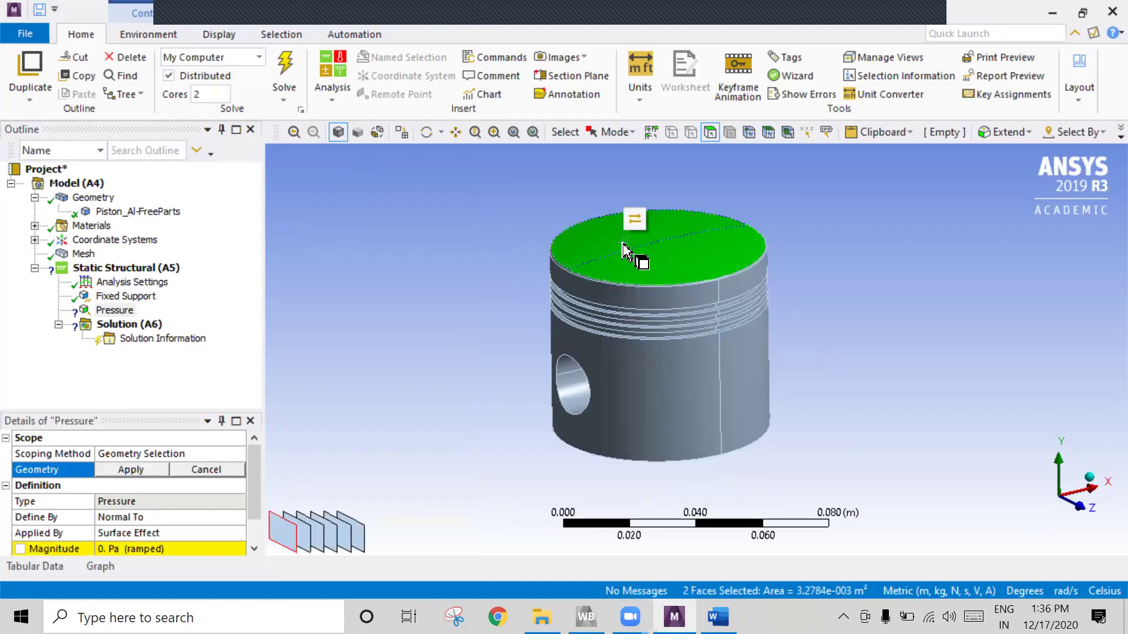
- Set the pressure magnitude to 6 Pa and apply it to the selected crown faces
scroll(252, 500, "down", 1)
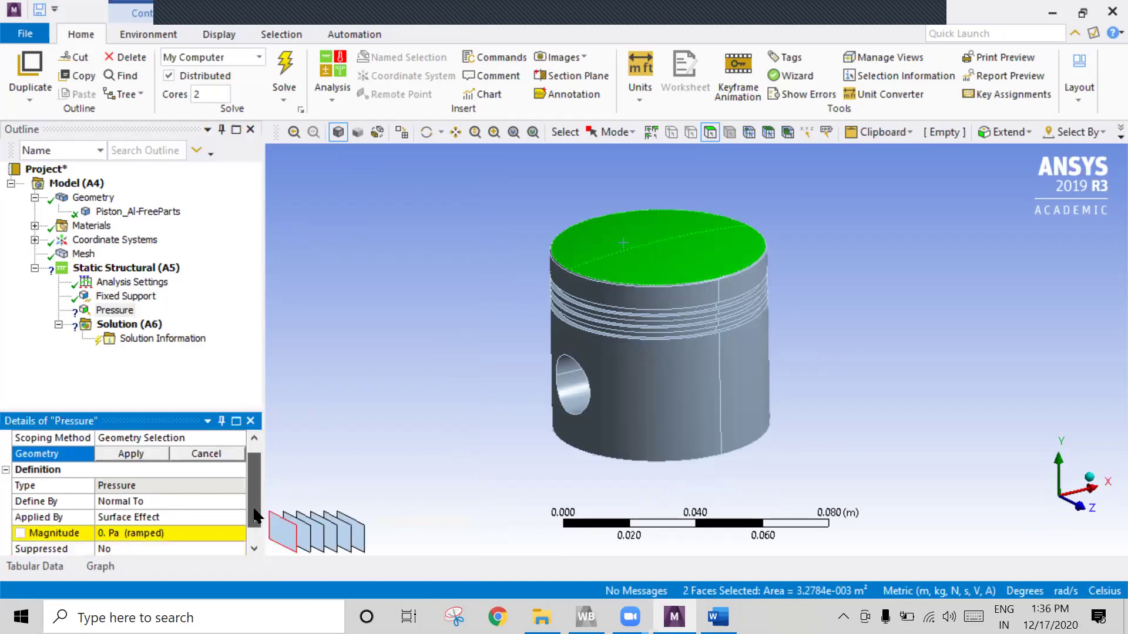
scroll(131, 490, "down", 1)
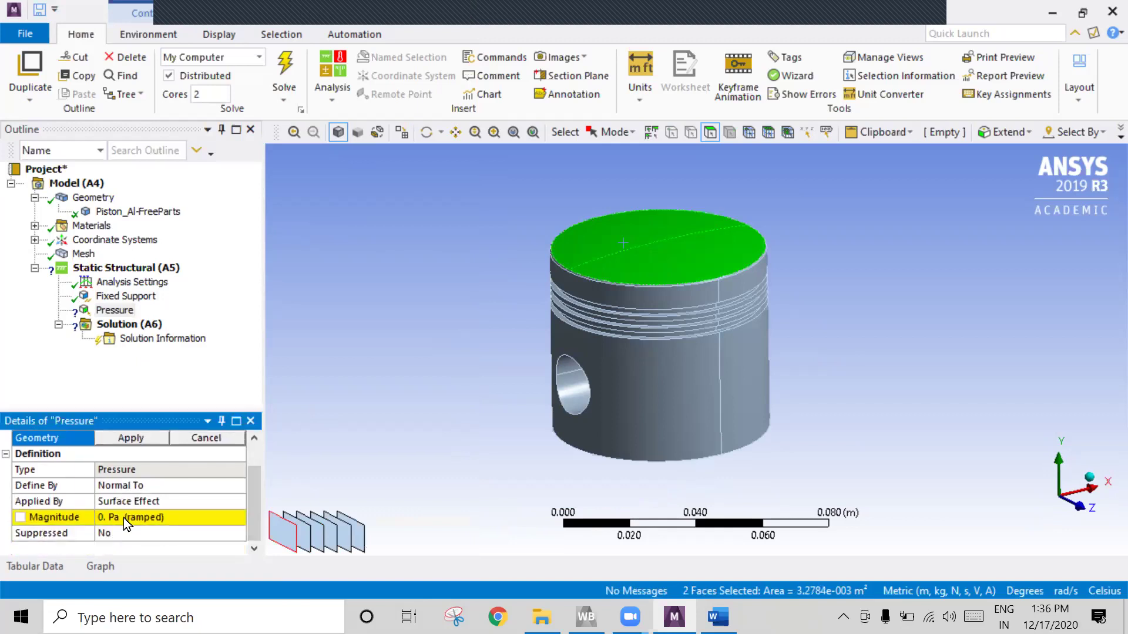
left_click(124, 516)
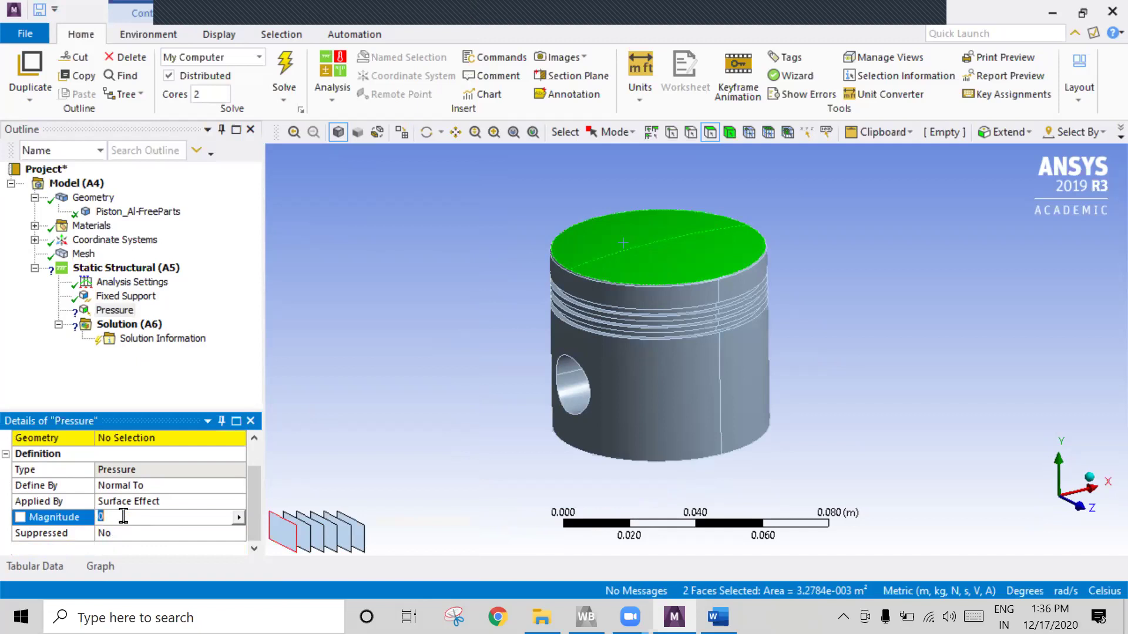
type("6")
key("Return")
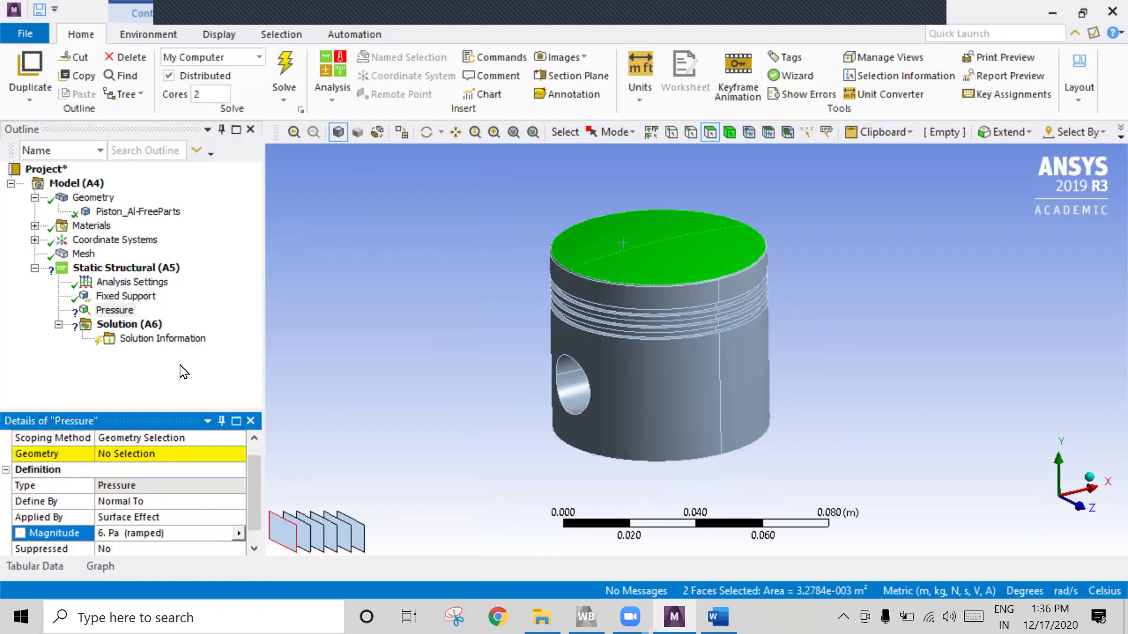
left_click(126, 458)
left_click(126, 457)
middle_click_drag(808, 340, 775, 329)
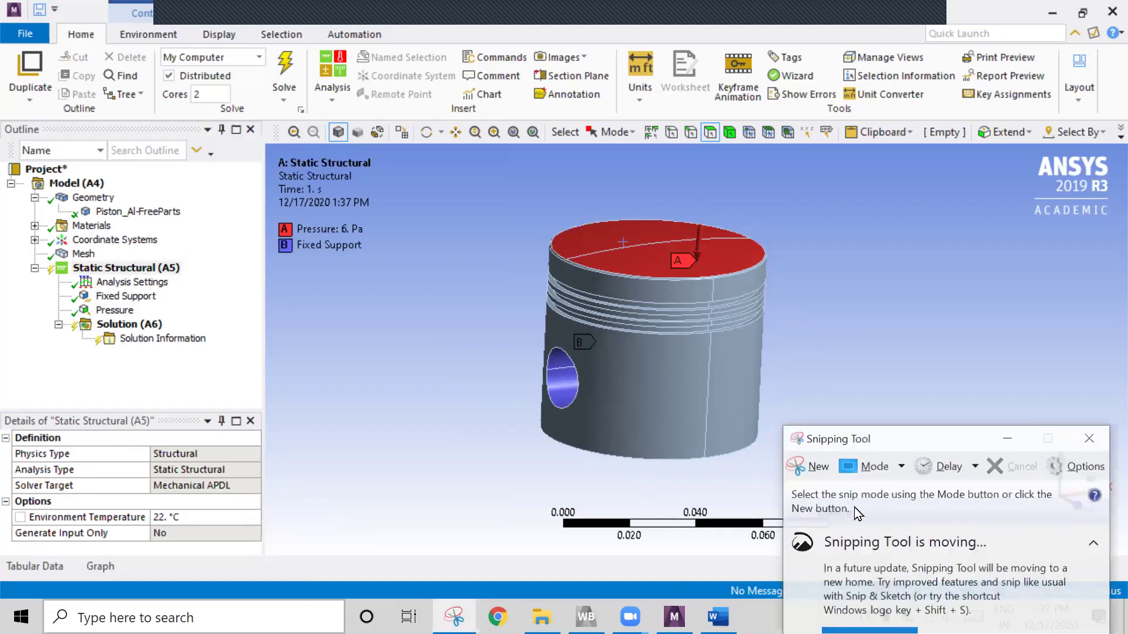
- Snip and copy the viewport showing the loaded piston, then switch to Word
left_click(813, 473)
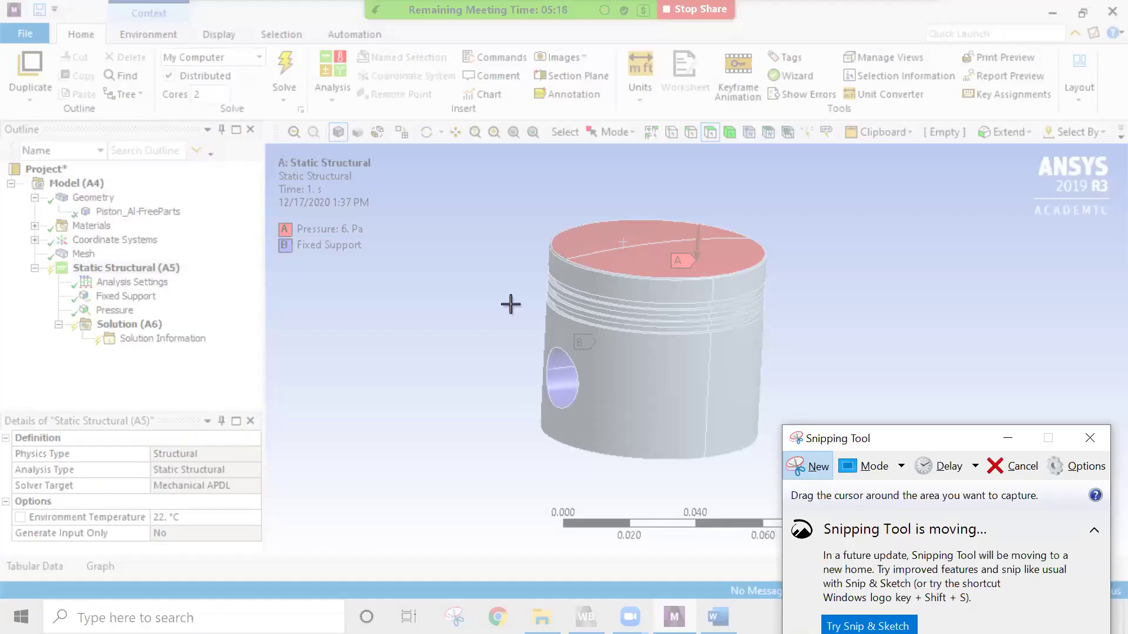
left_click_drag(269, 152, 826, 484)
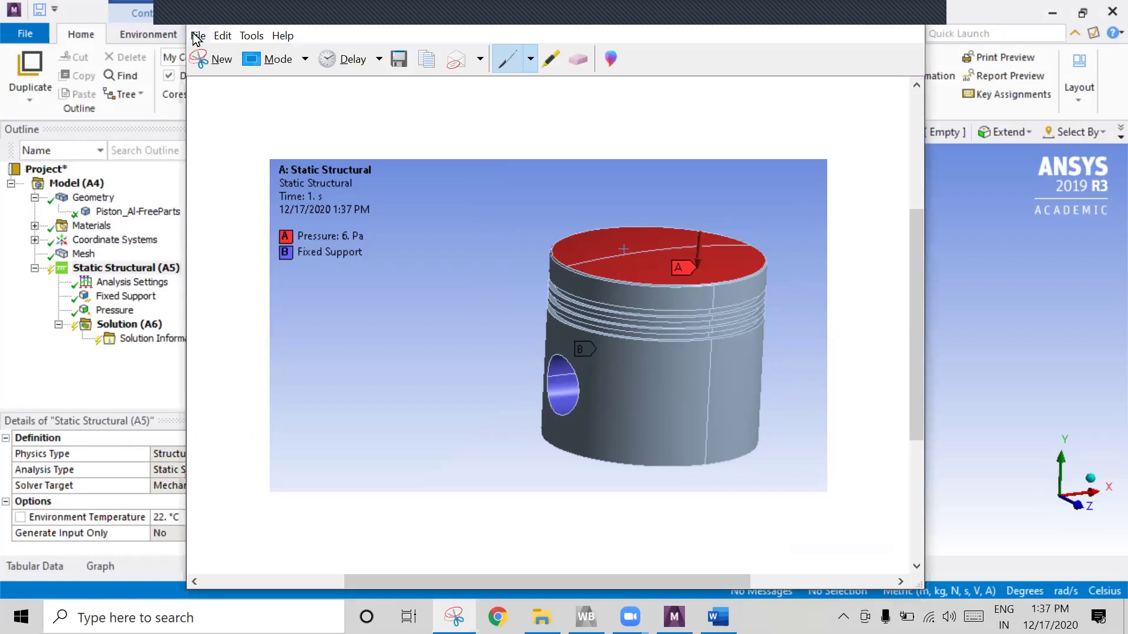
left_click(198, 36)
mouse_move(222, 36)
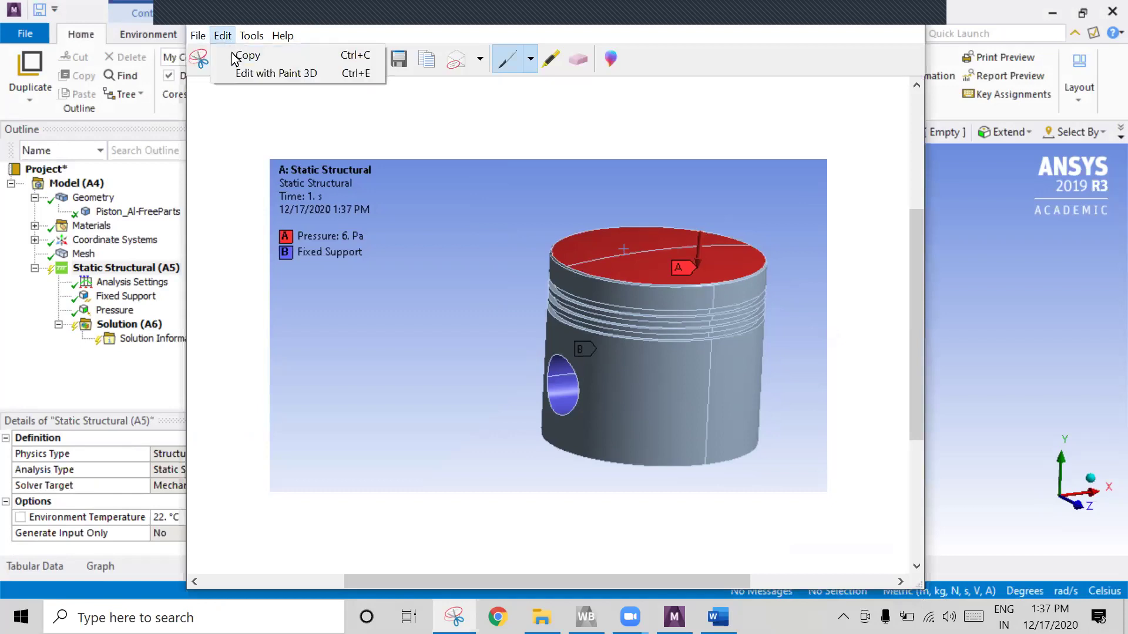
key("ctrl+c")
key("alt+Tab")
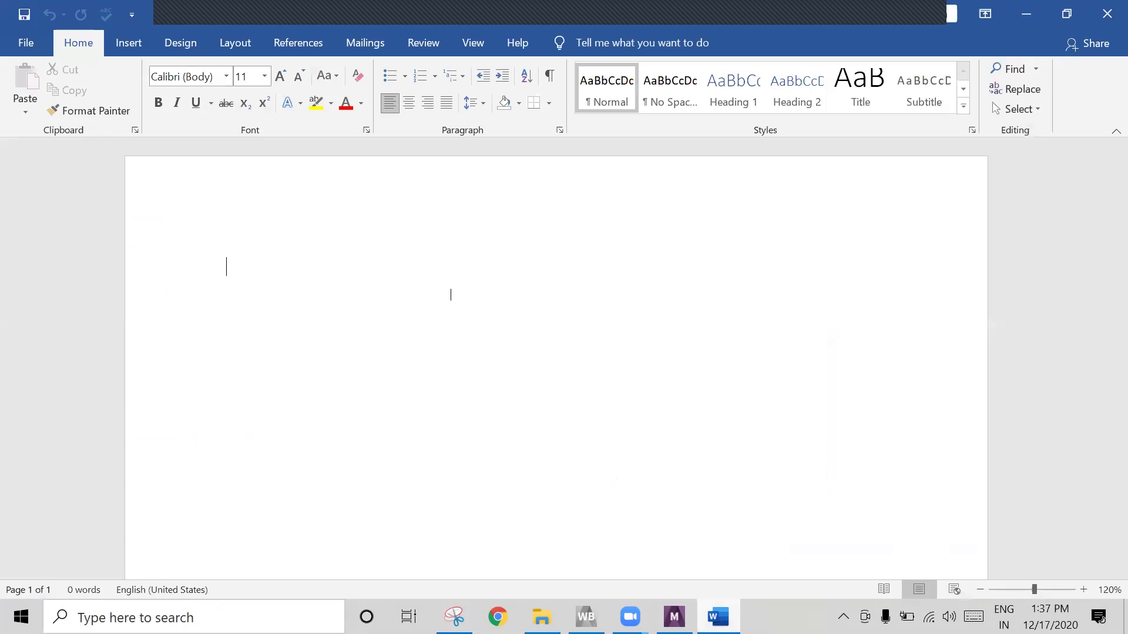
- Paste the loaded-piston screenshot into the blank Word page
right_click(395, 234)
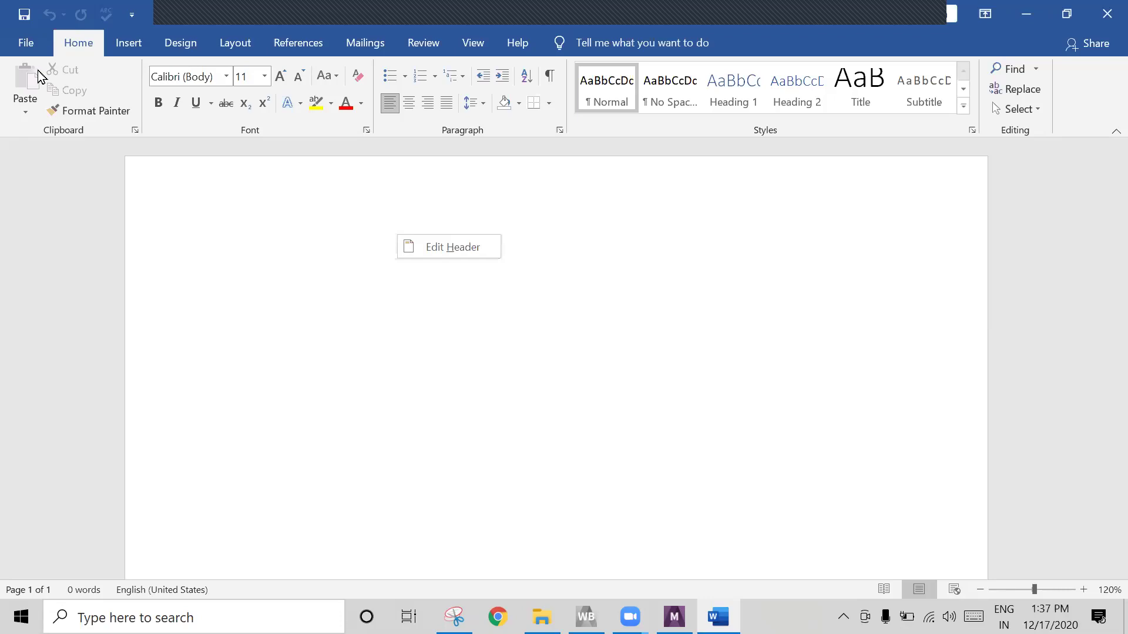
left_click(26, 112)
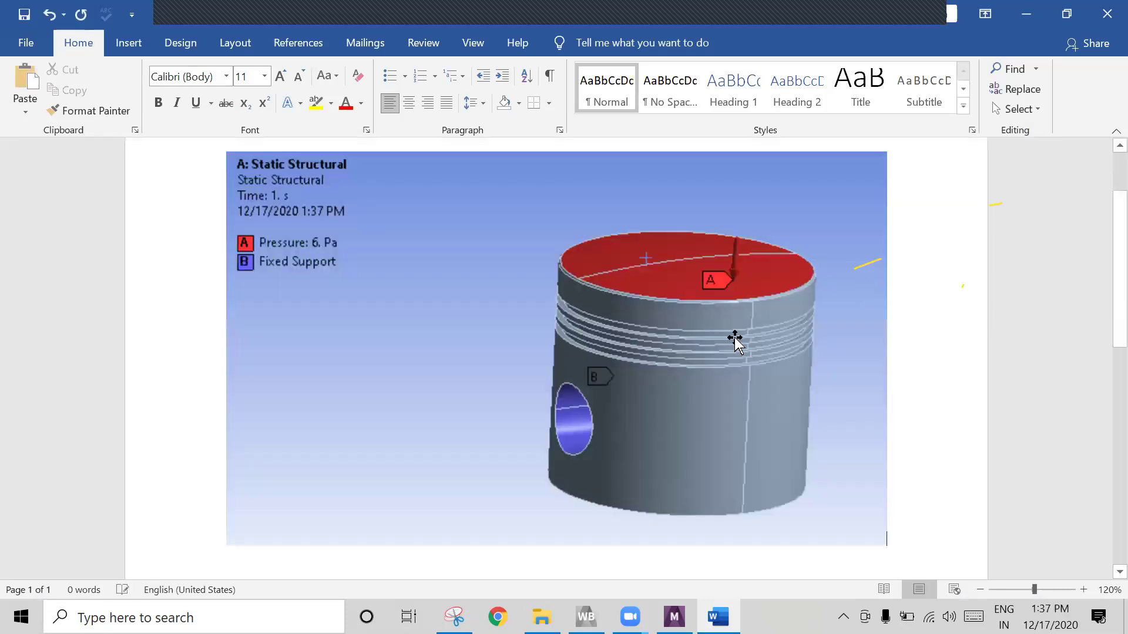
scroll(734, 338, "down", 3)
scroll(677, 594, "up", 4)
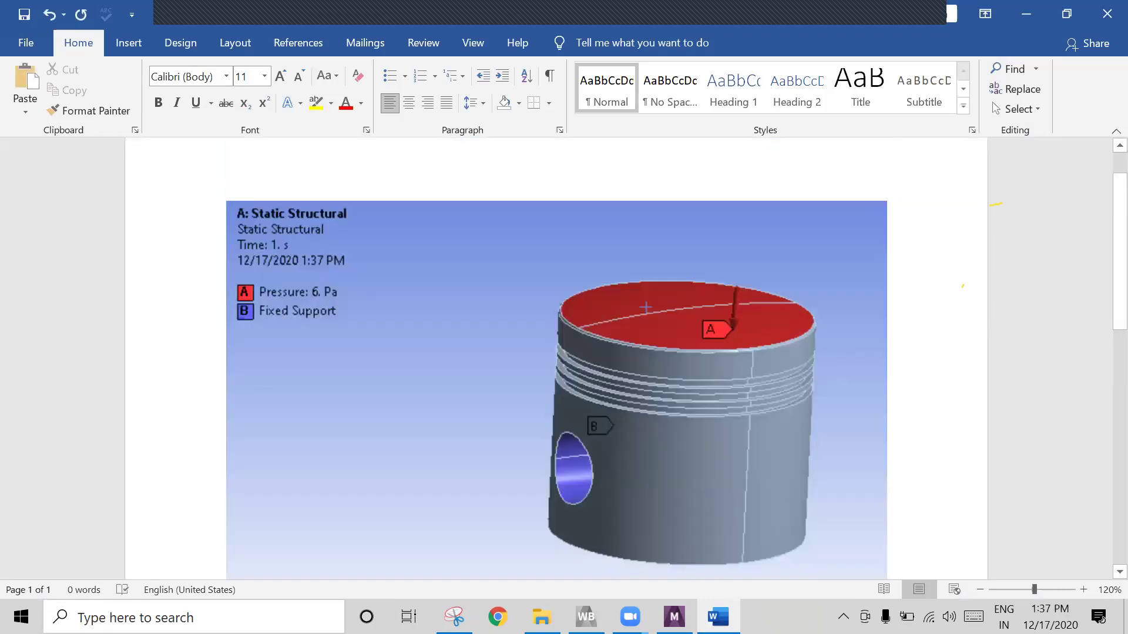
- Back in Mechanical, insert a Total Deformation result under Solution (A6)
mouse_move(675, 617)
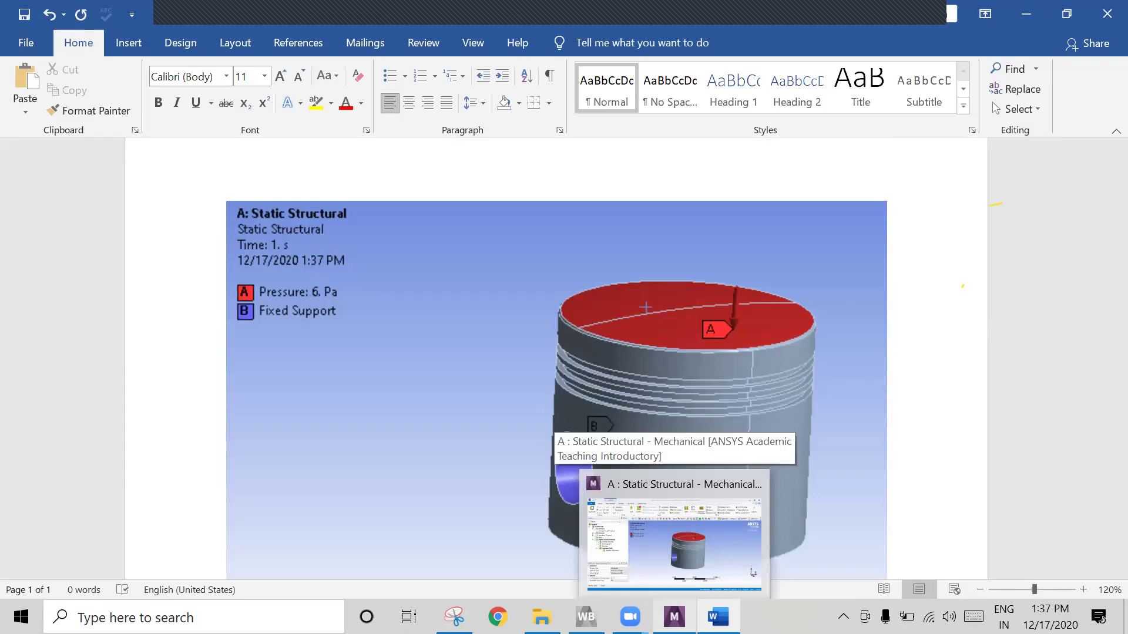
left_click(675, 540)
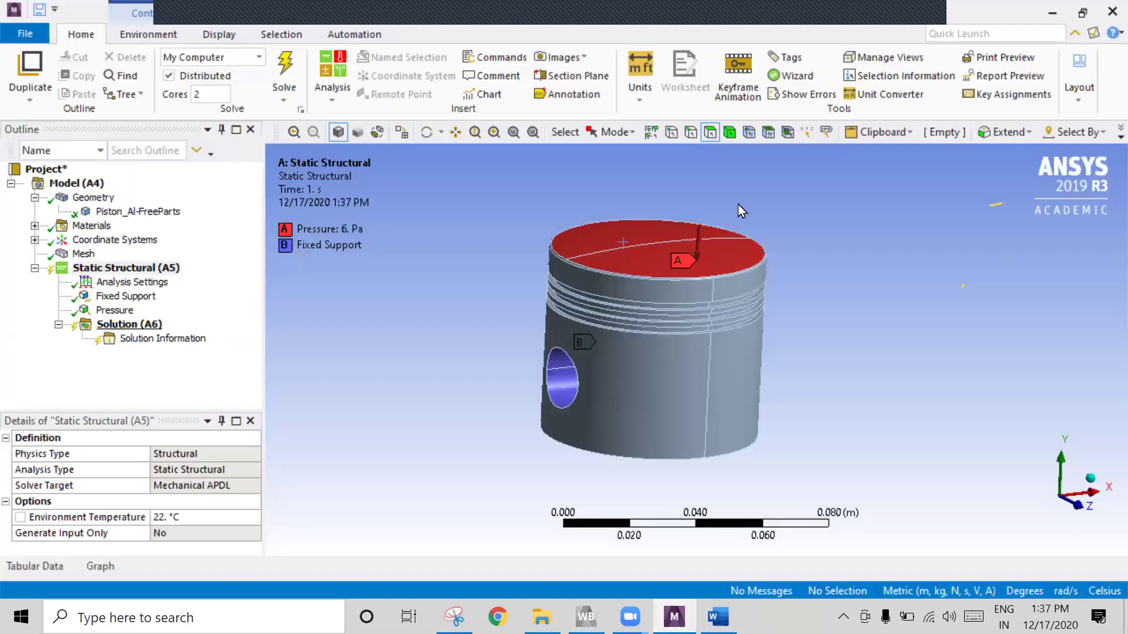
right_click(147, 324)
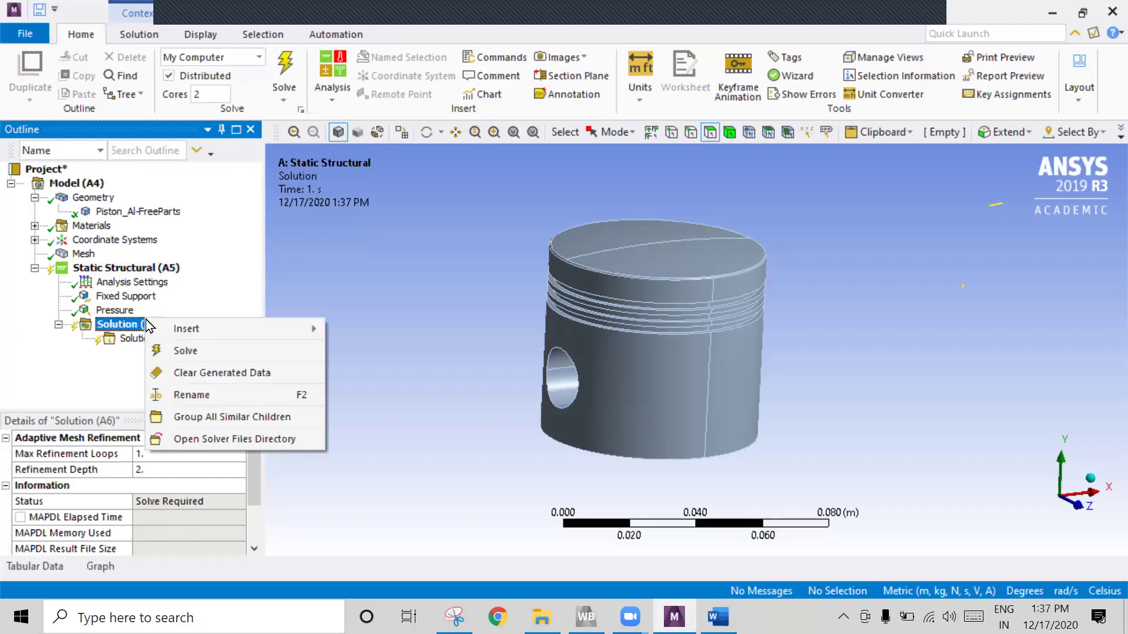
mouse_move(262, 330)
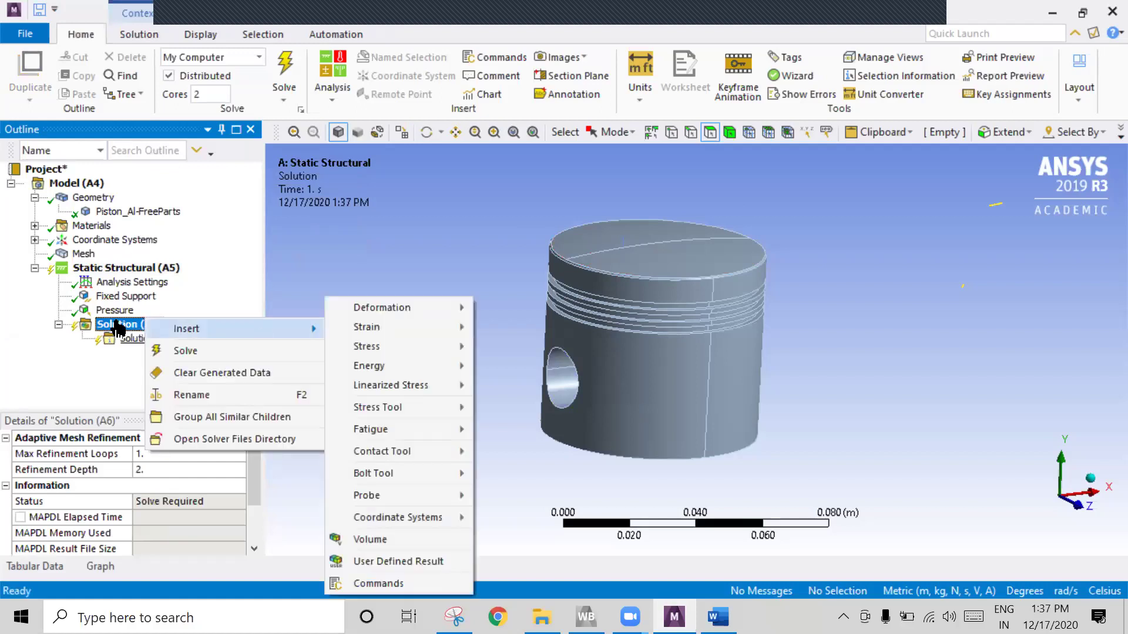
right_click(116, 322)
mouse_move(208, 336)
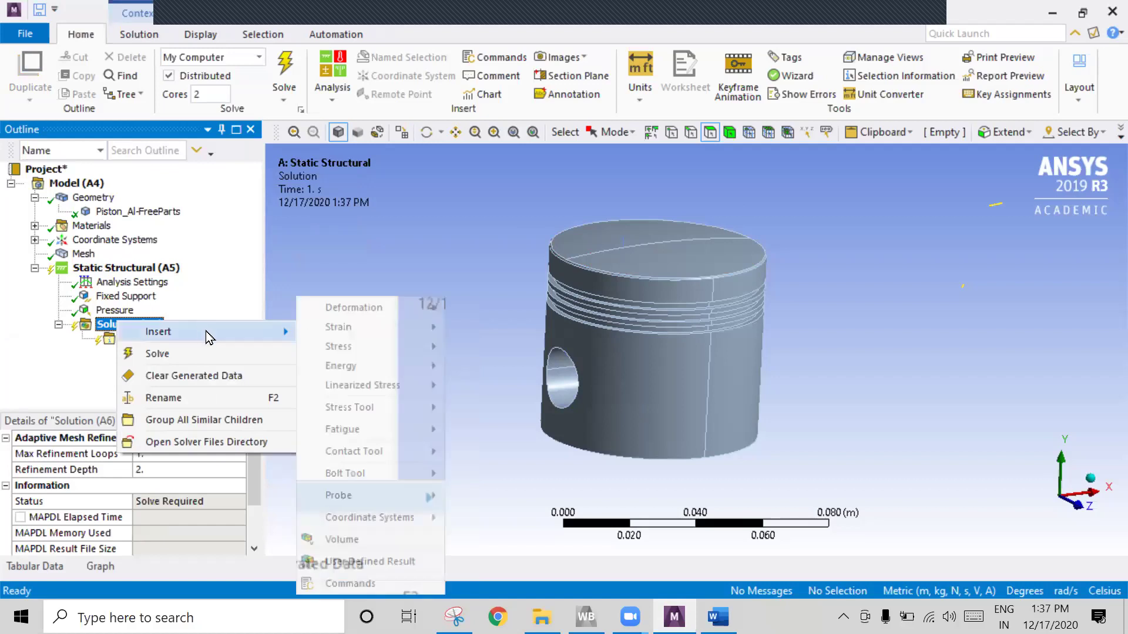
mouse_move(369, 309)
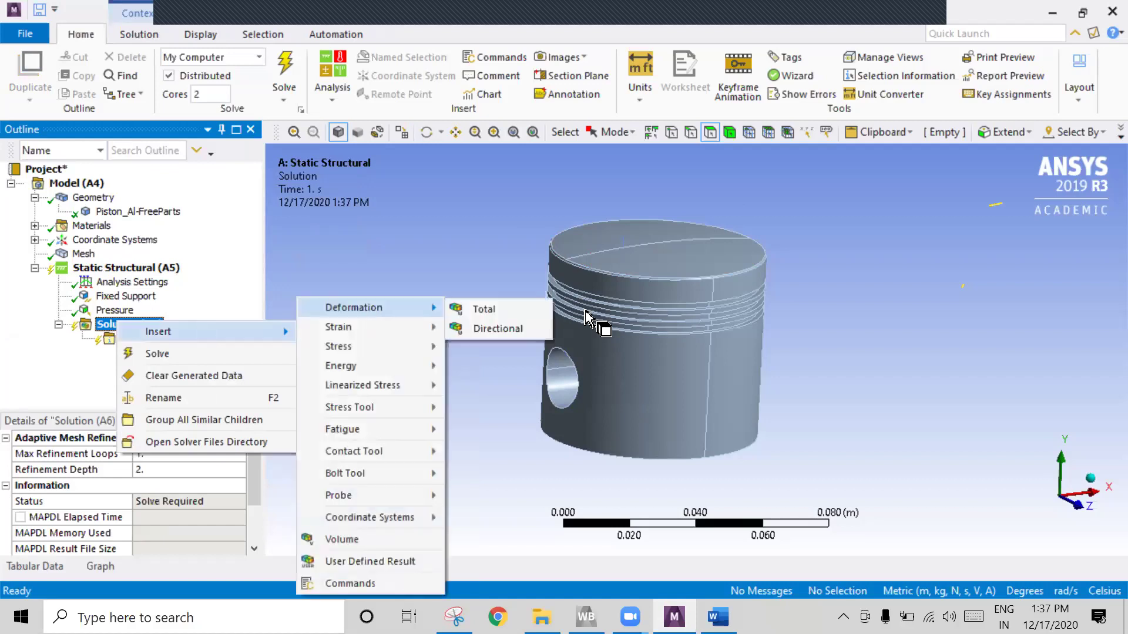
left_click(505, 309)
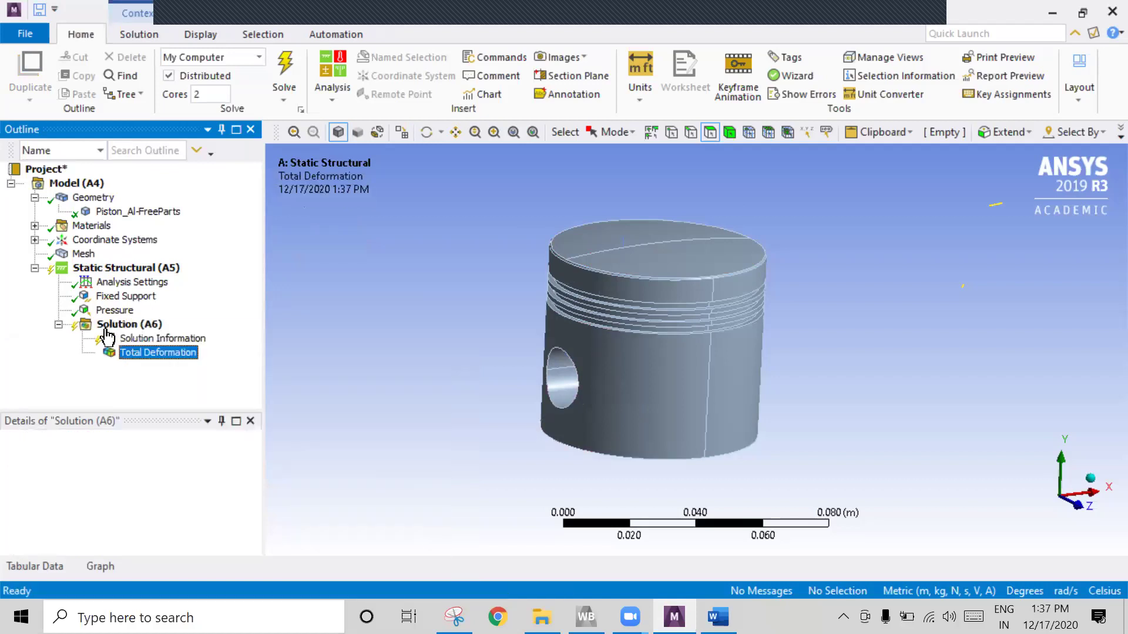
- Insert an Equivalent (von-Mises) Stress result under Solution (A6)
right_click(108, 327)
mouse_move(200, 339)
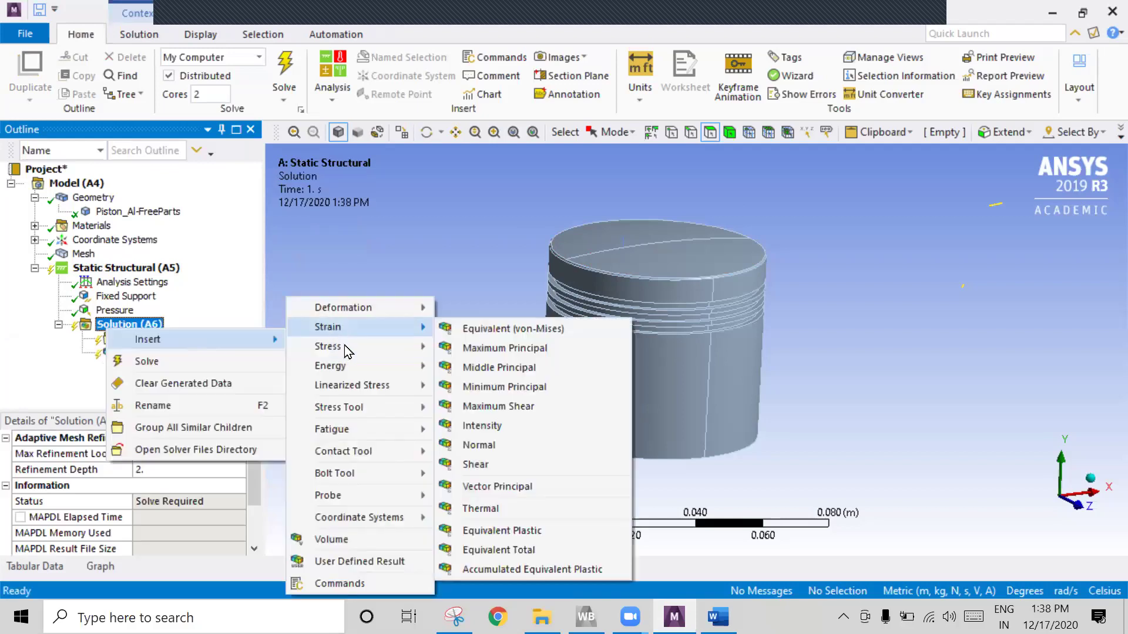
mouse_move(348, 351)
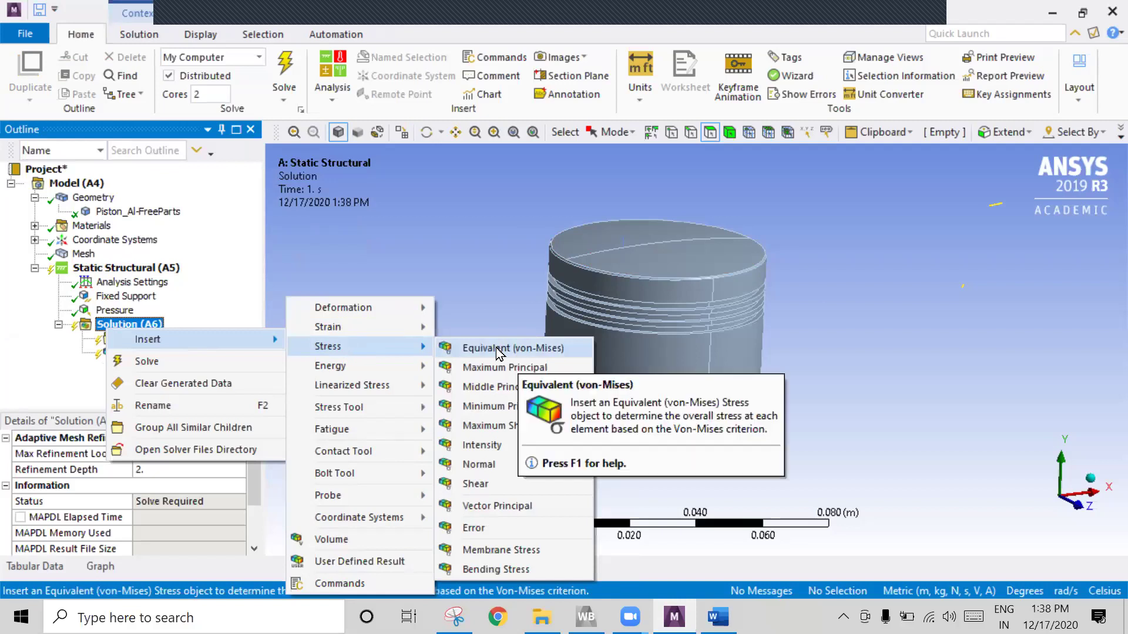
left_click(497, 349)
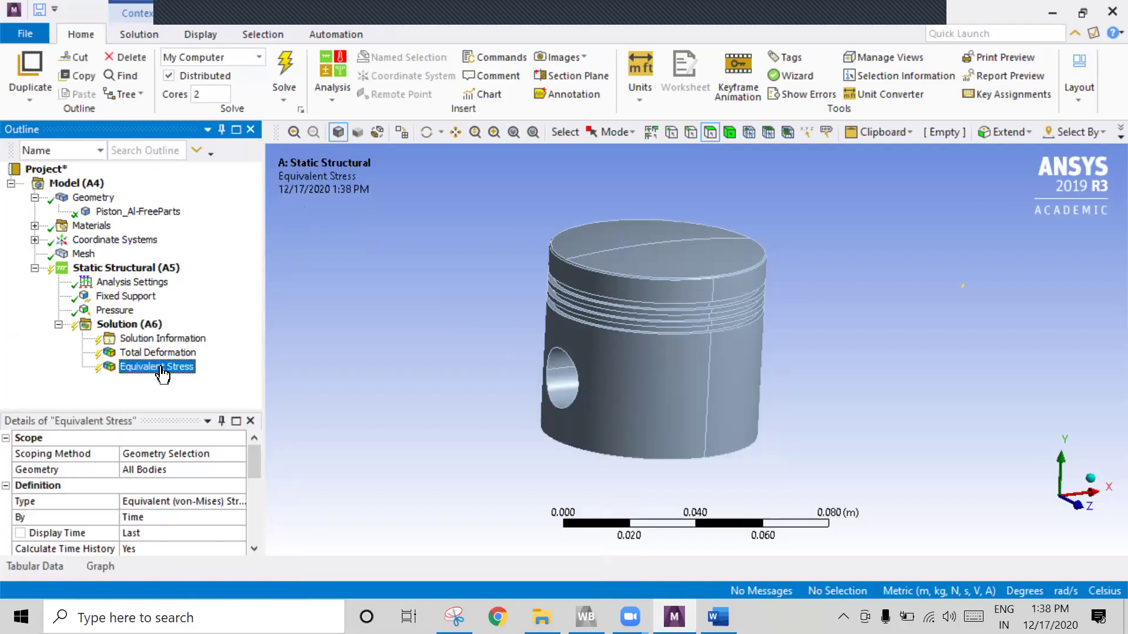
left_click(136, 327)
- Solve the piston static structural analysis from Solution (A6) and follow its solution progress
right_click(136, 328)
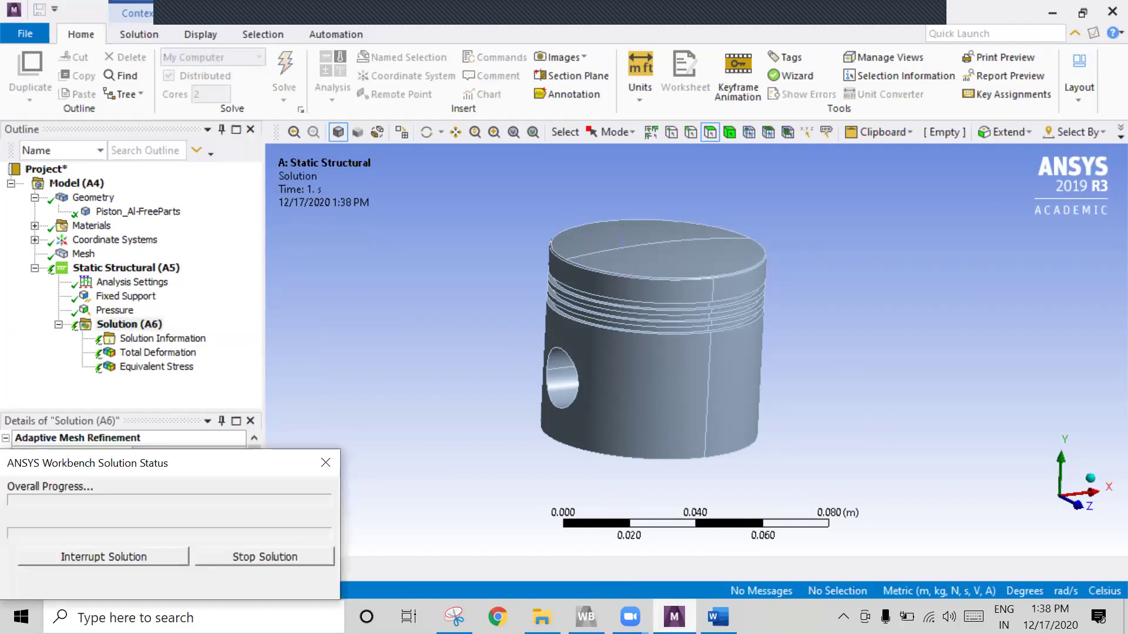
left_click(630, 617)
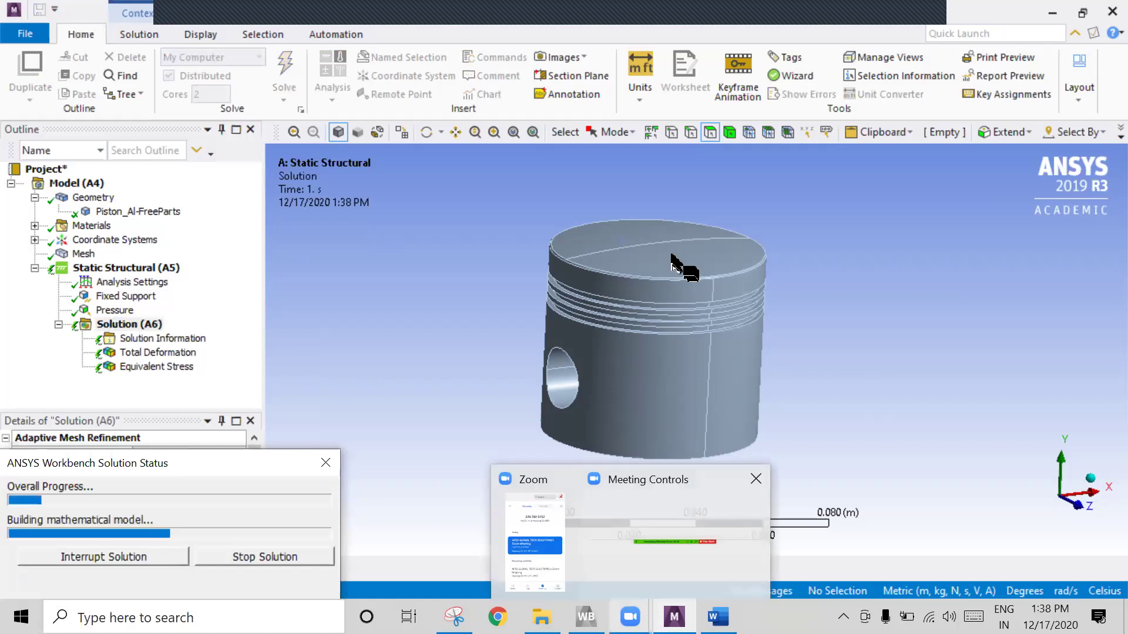
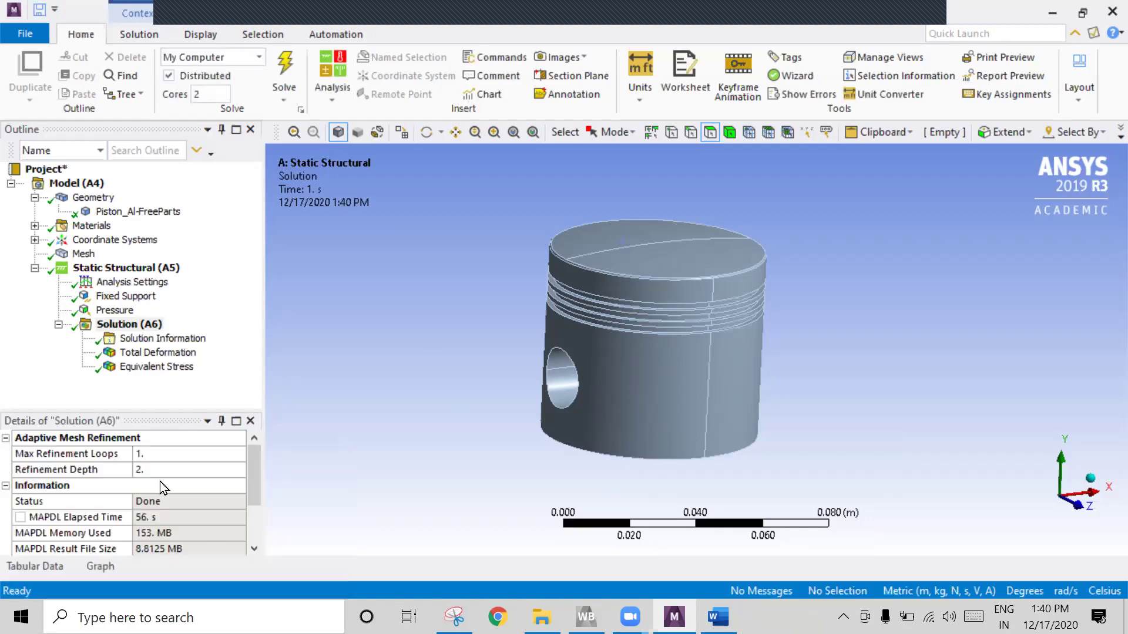
- Display the Total Deformation result, tilting the piston so its top faces the viewer
left_click(139, 352)
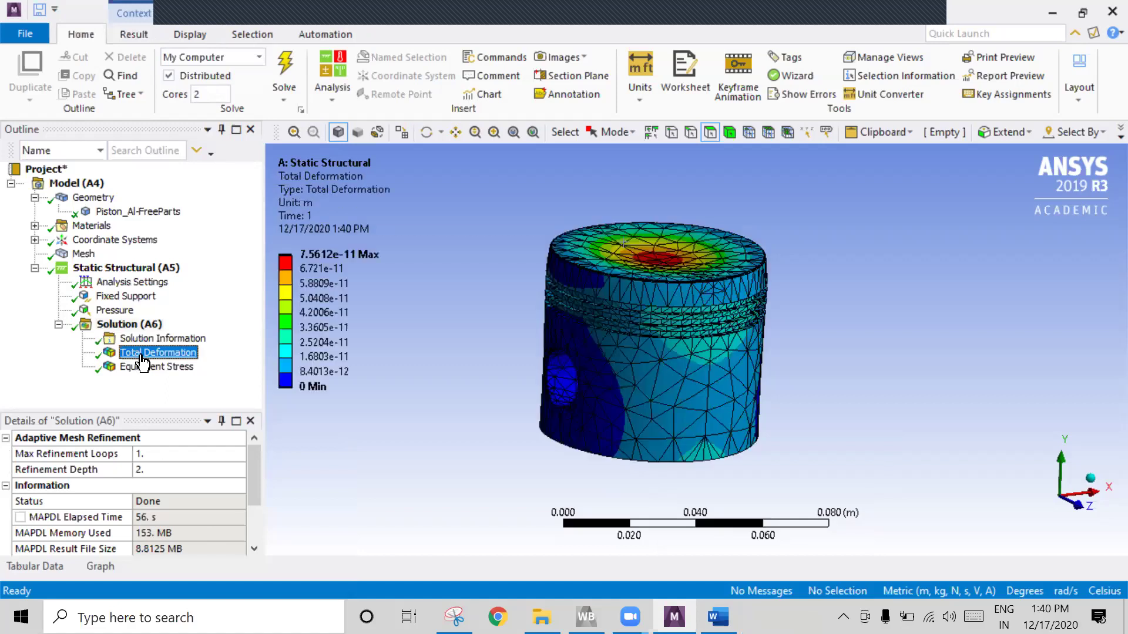
middle_click_drag(672, 319, 652, 327)
left_click(314, 269)
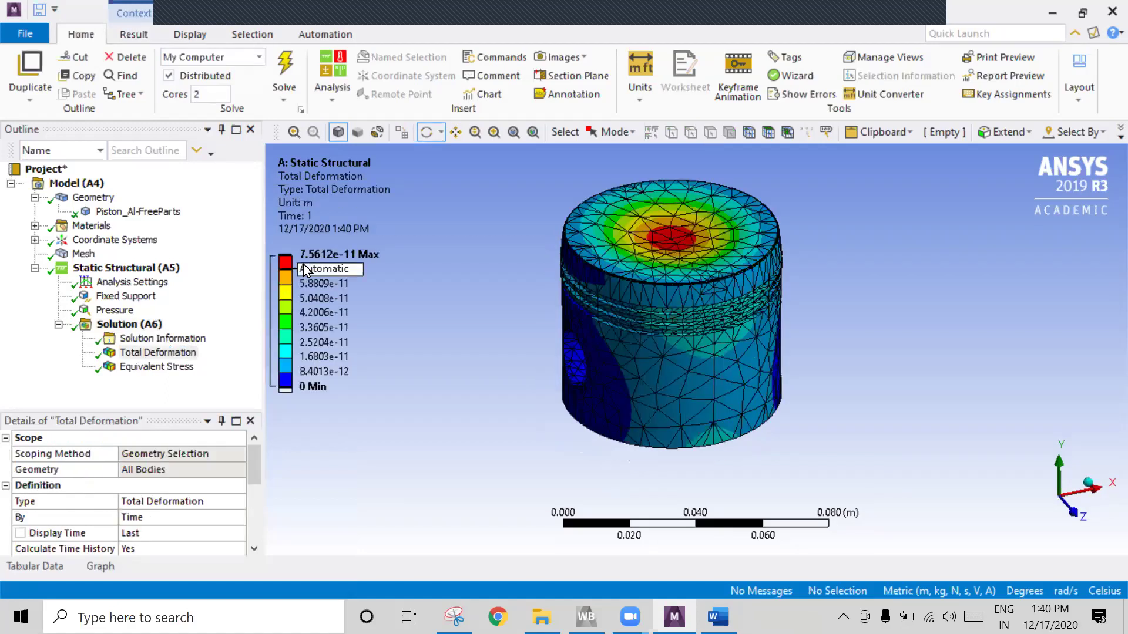
left_click(403, 275)
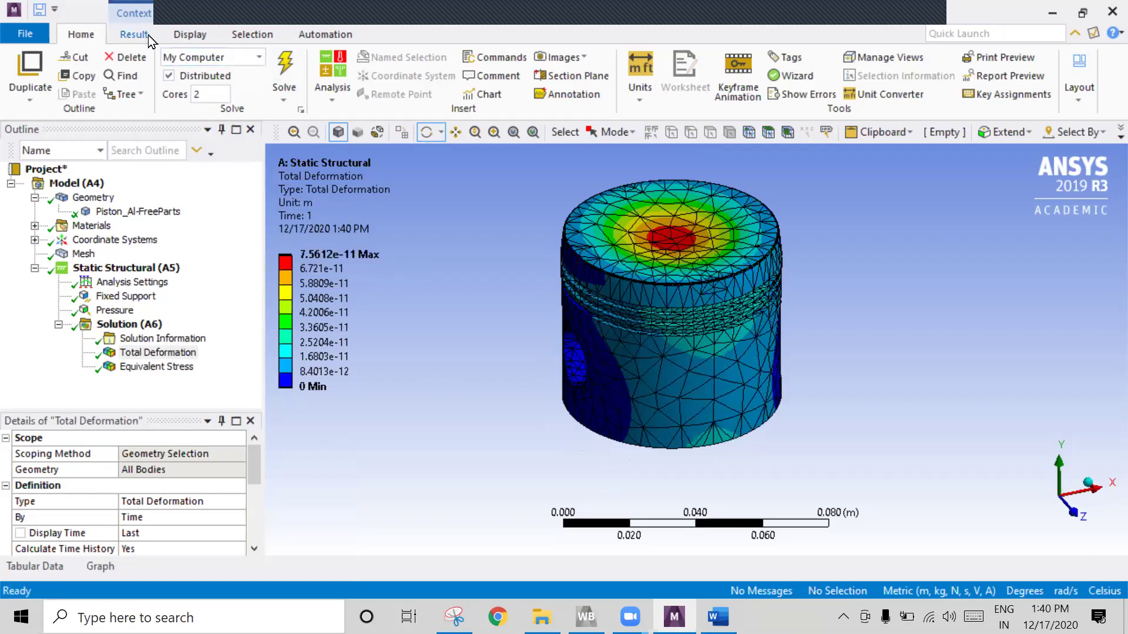
- Switch units to Metric (mm, kg, N, s, mV, mA) so the maximum reads 7.5612e-8 mm
left_click(638, 96)
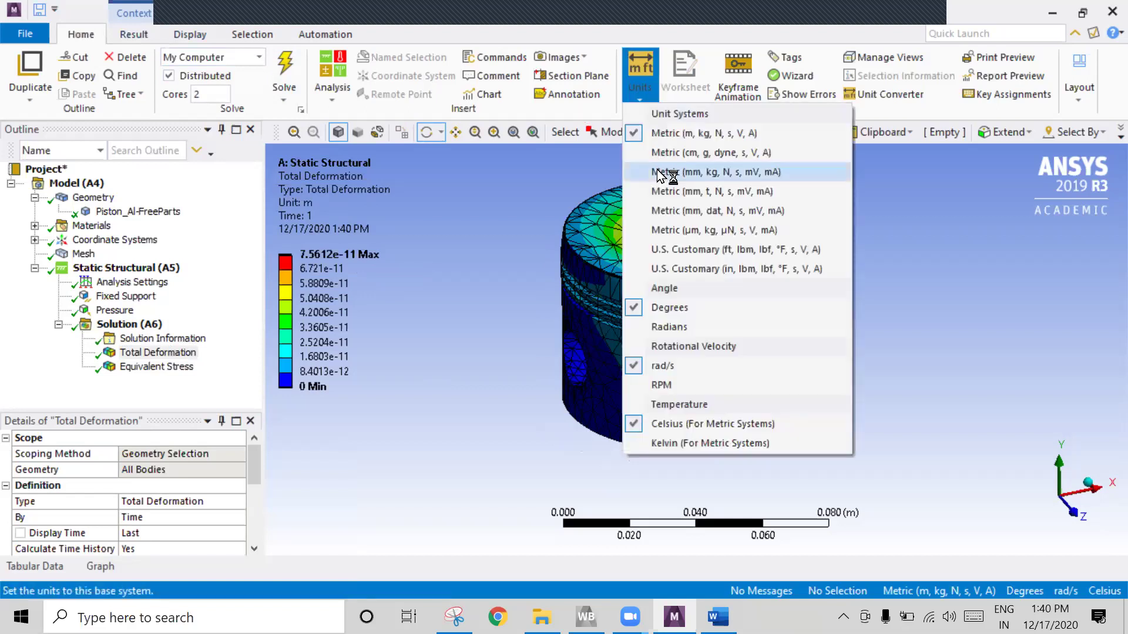
left_click(417, 252)
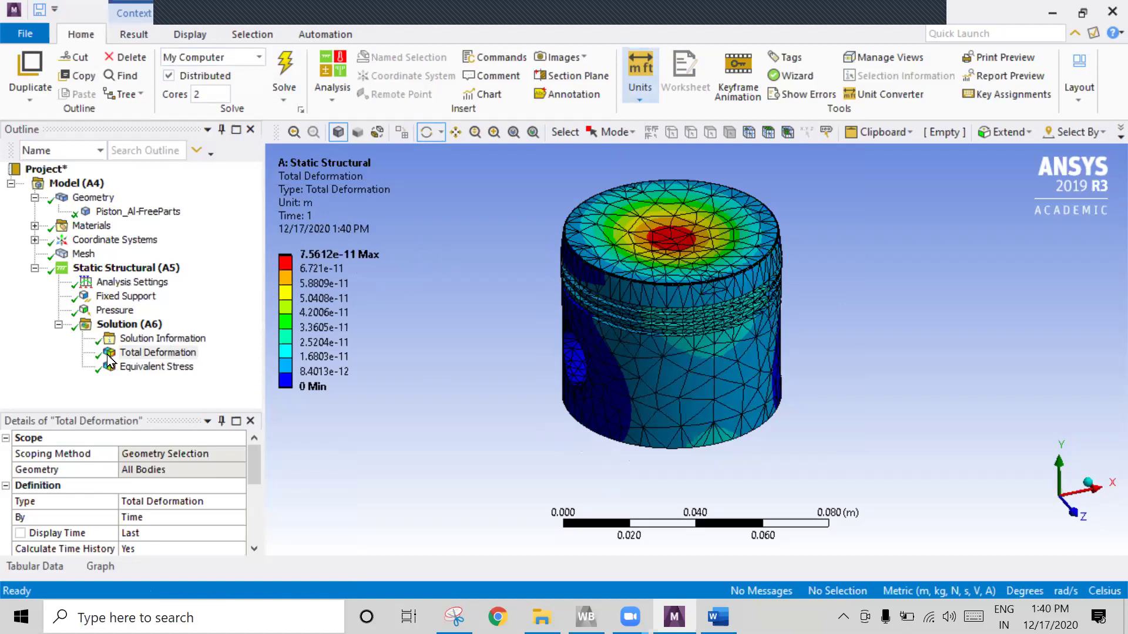
left_click(302, 254)
left_click(411, 291)
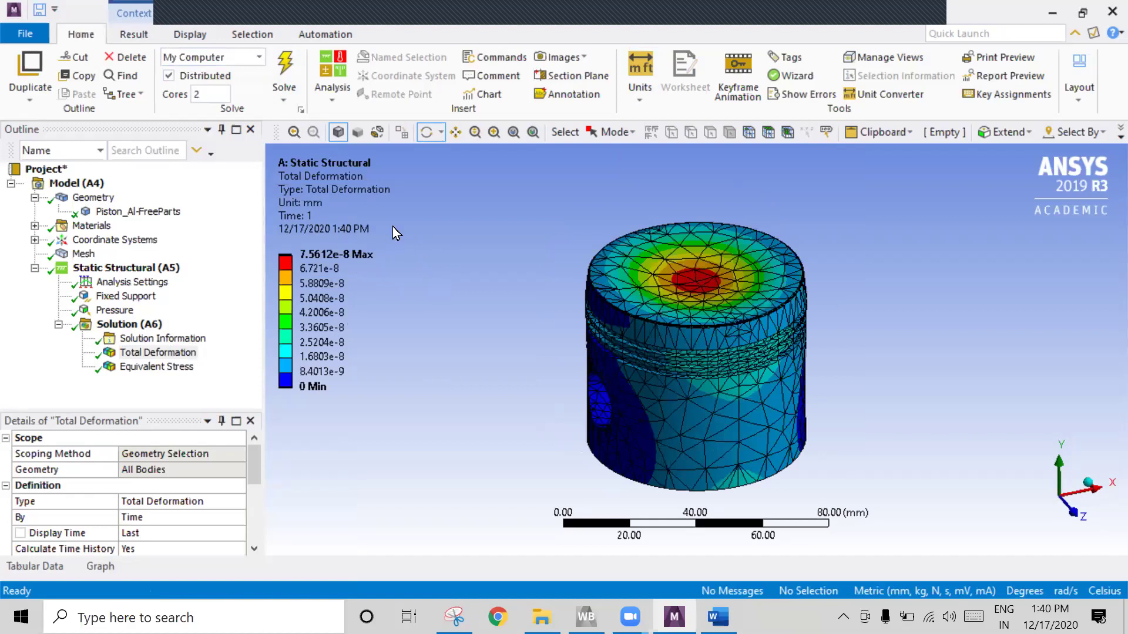
left_click(157, 367)
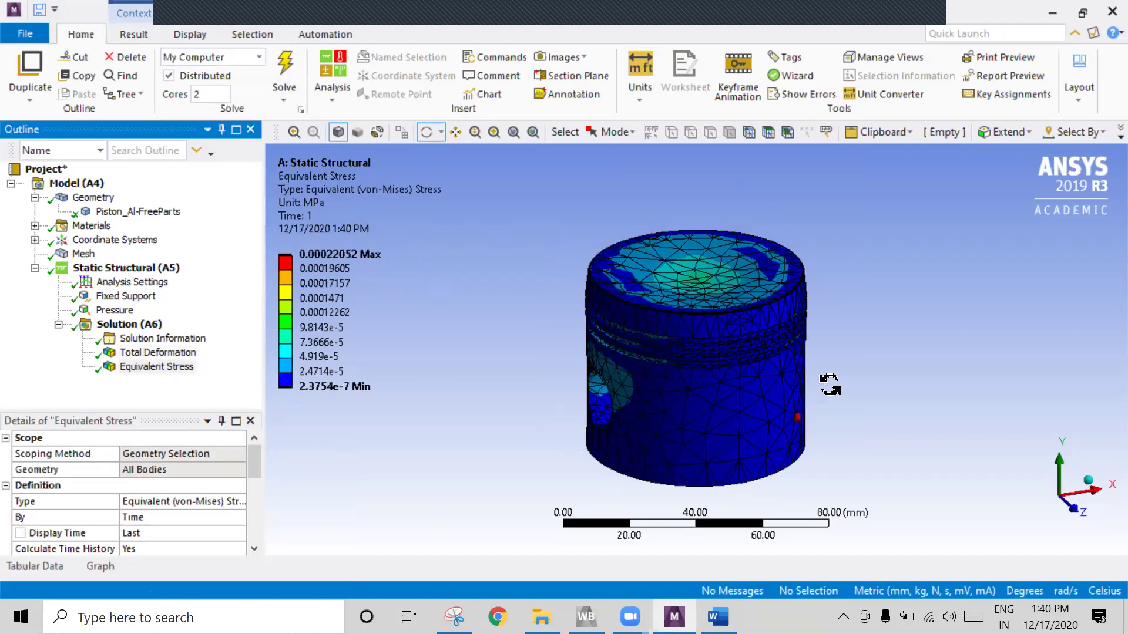
left_click_drag(828, 394, 377, 292)
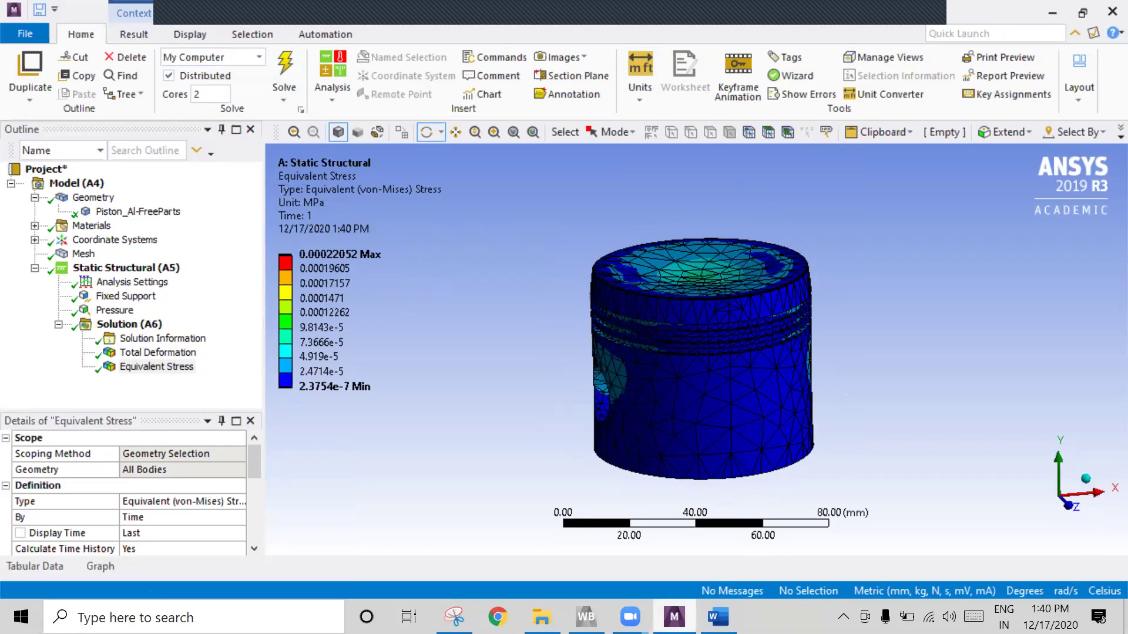
left_click(454, 617)
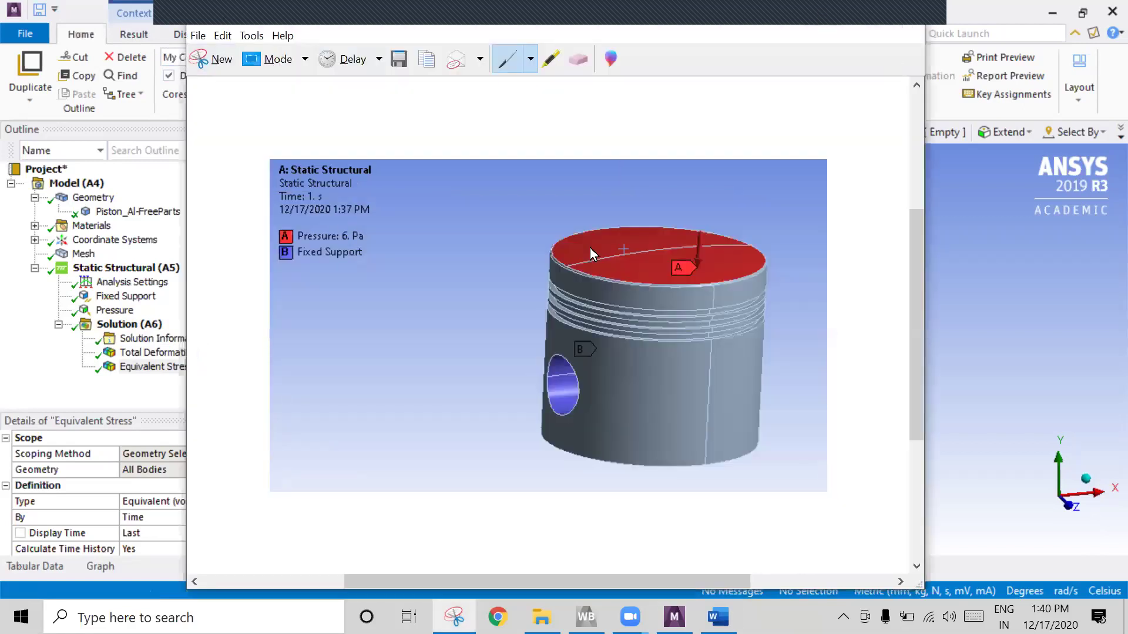
key("alt+Tab")
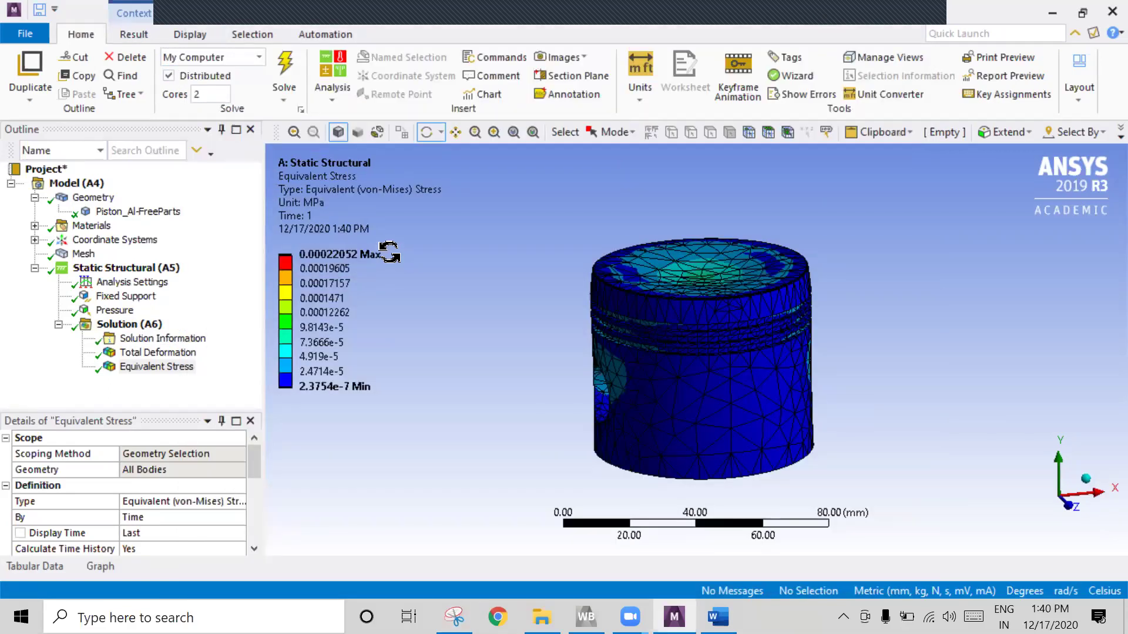
left_click(170, 353)
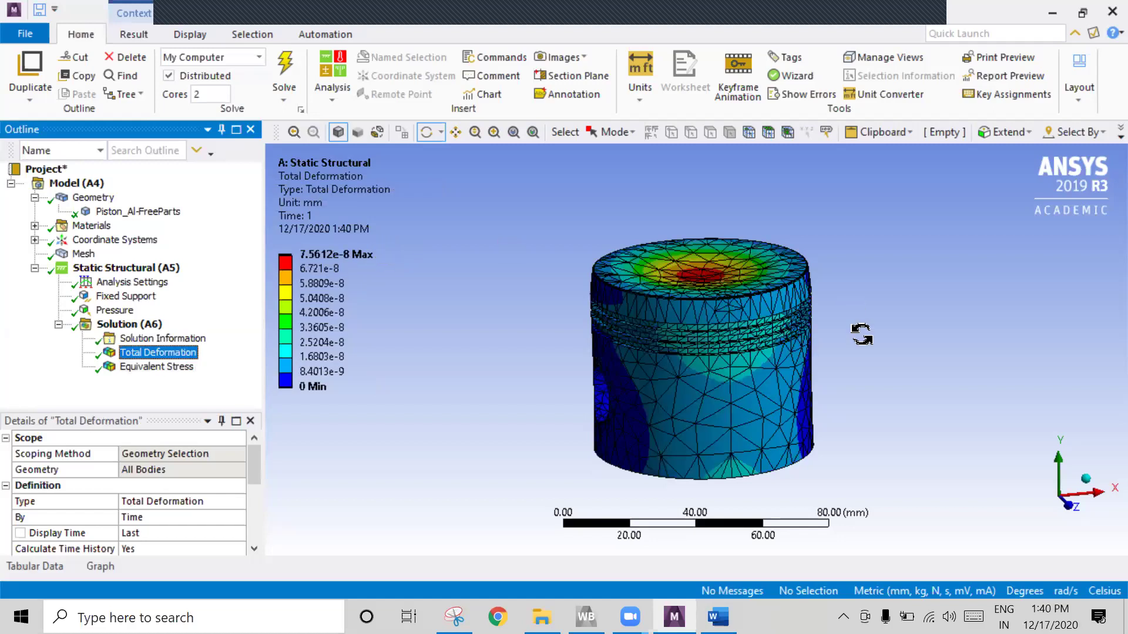
left_click_drag(871, 354, 903, 362)
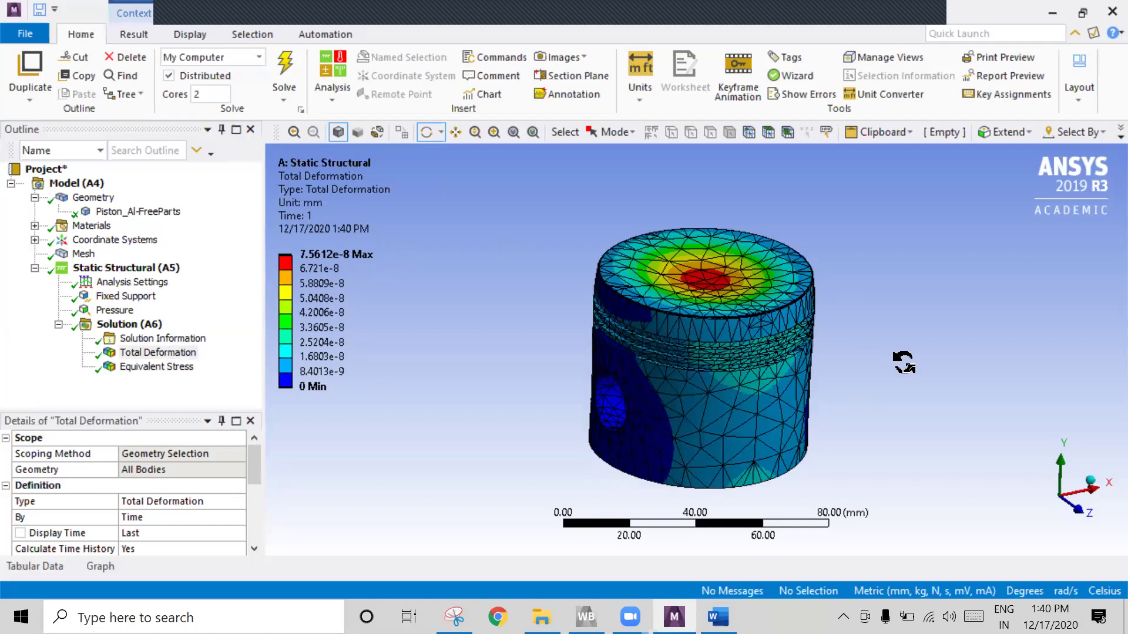
middle_click_drag(802, 358, 735, 338, "ctrl")
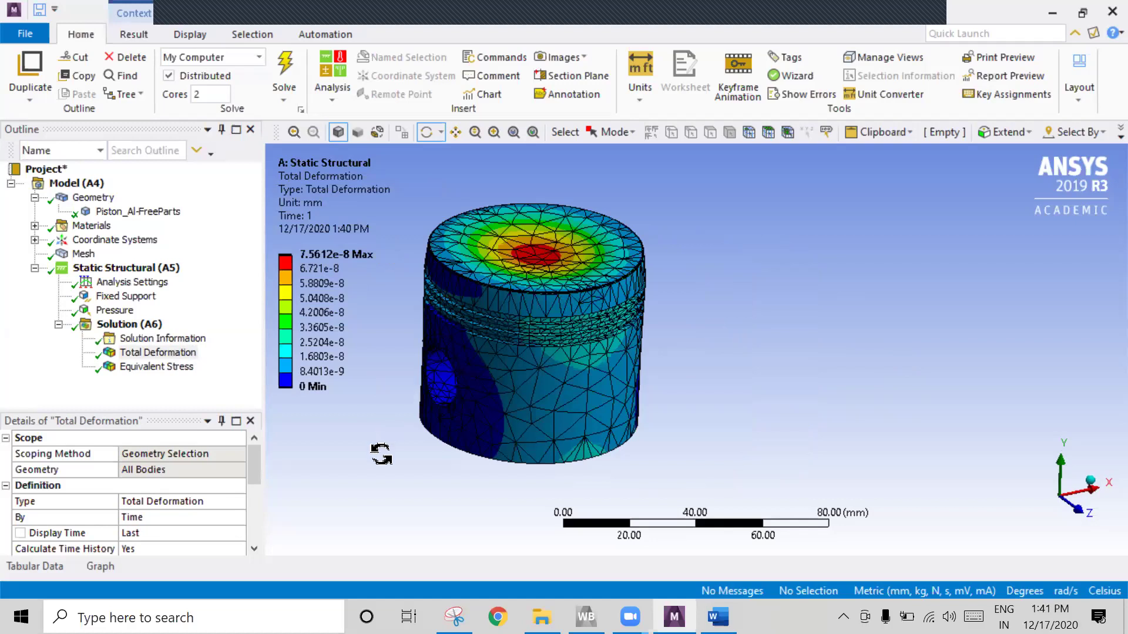
left_click(17, 34)
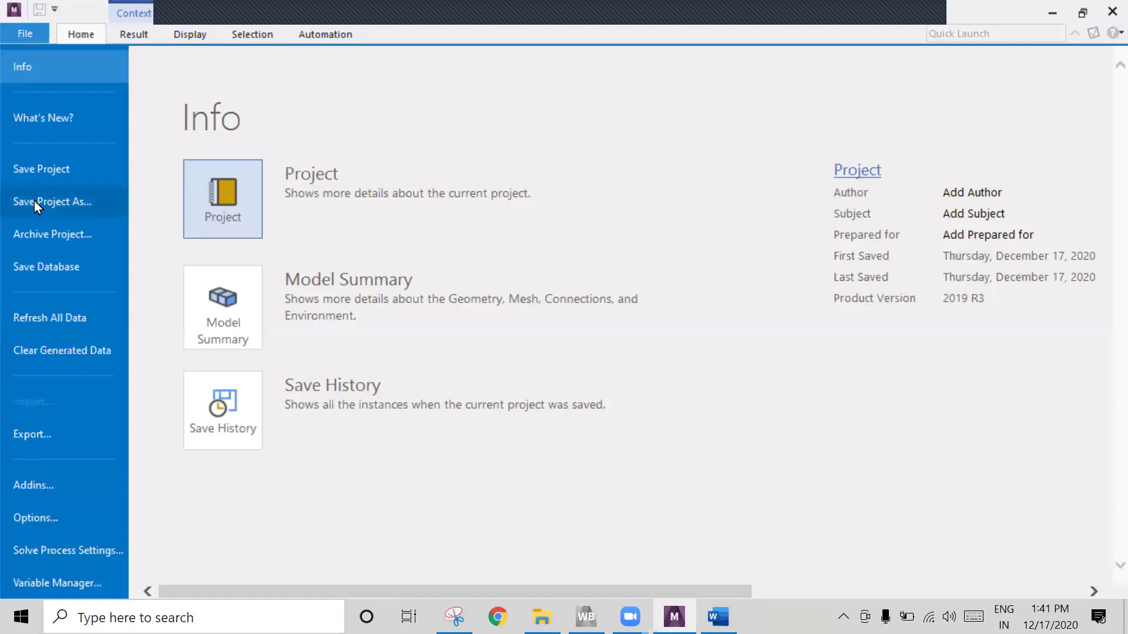
left_click(42, 169)
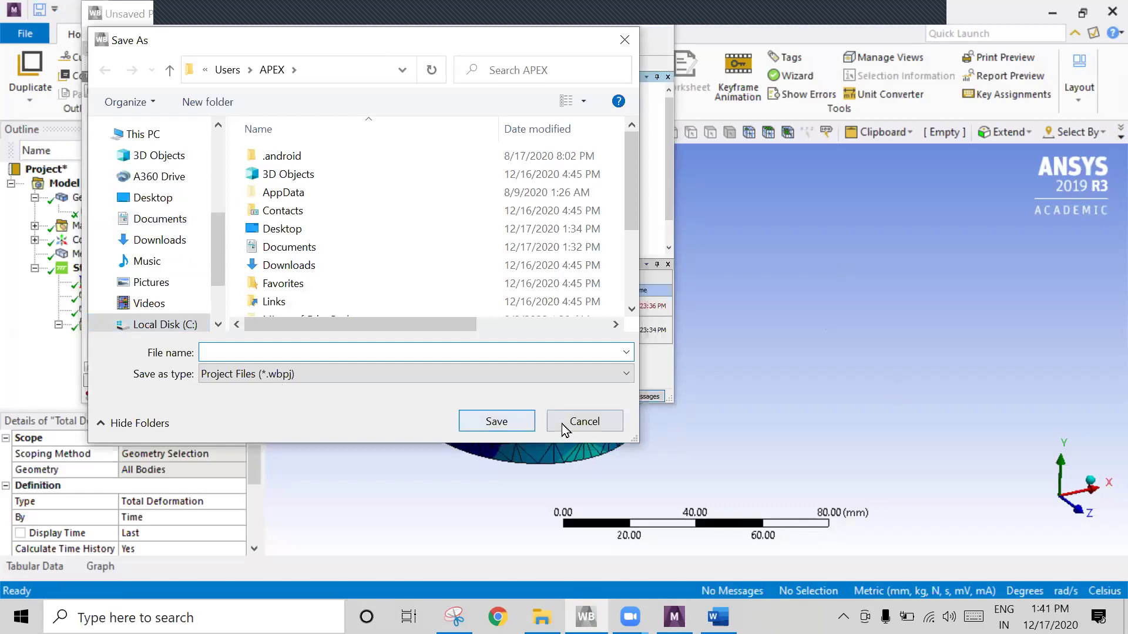
left_click(598, 427)
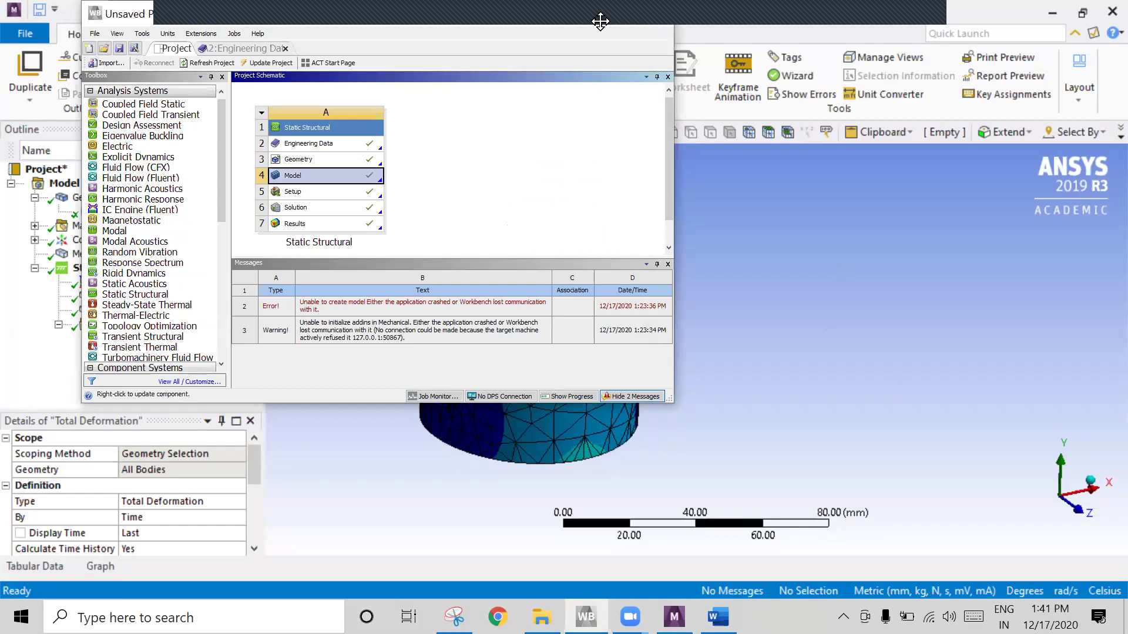
left_click(710, 429)
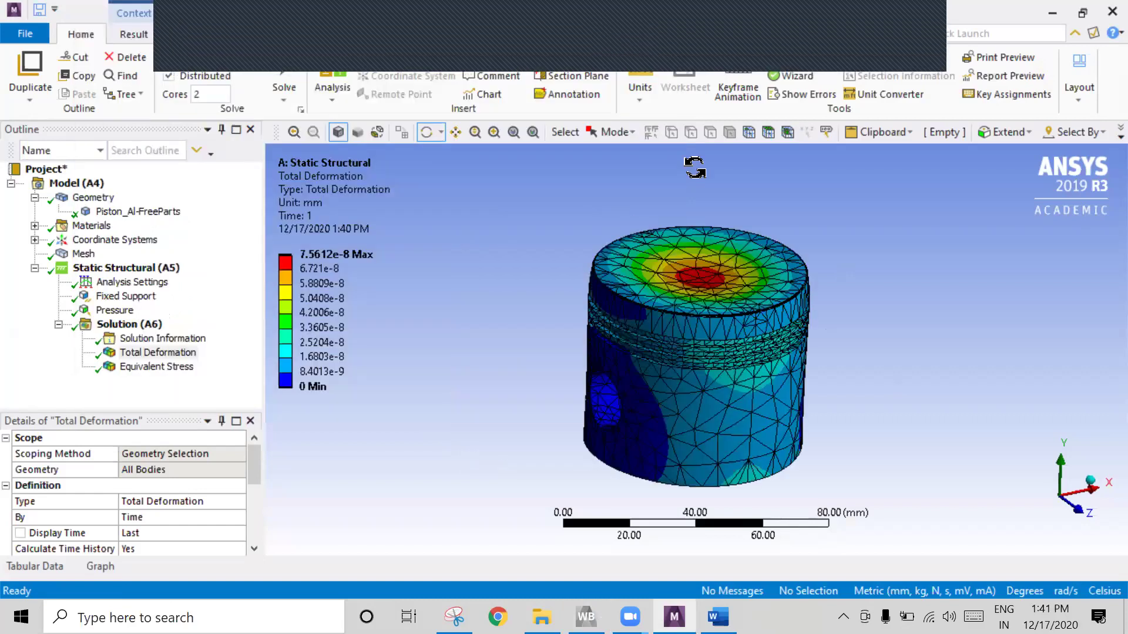